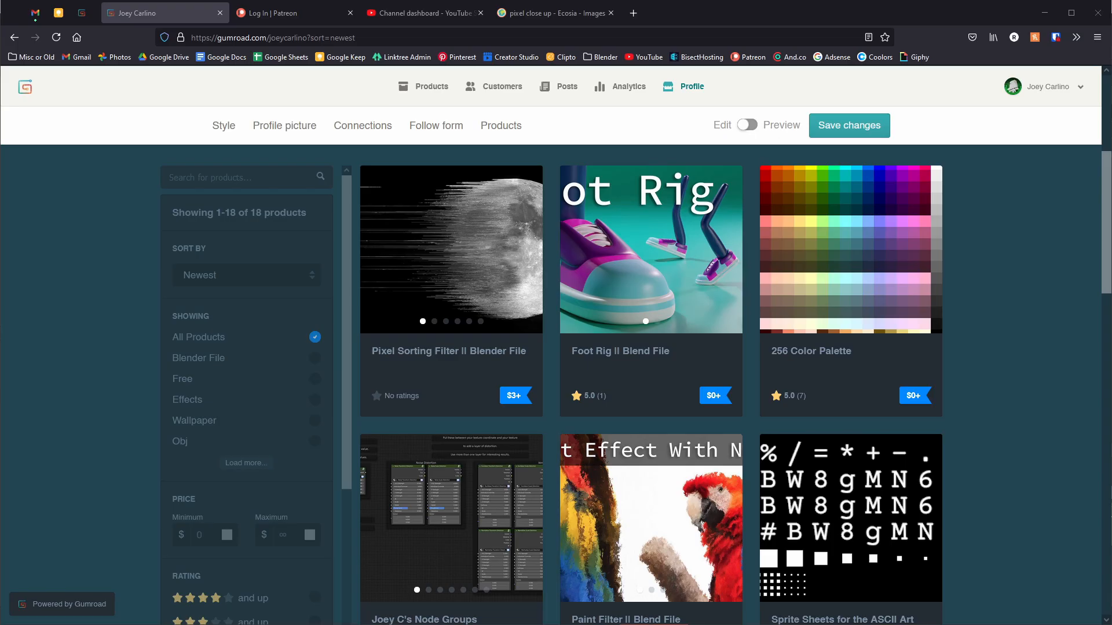
left_click_drag(1104, 174, 1107, 461)
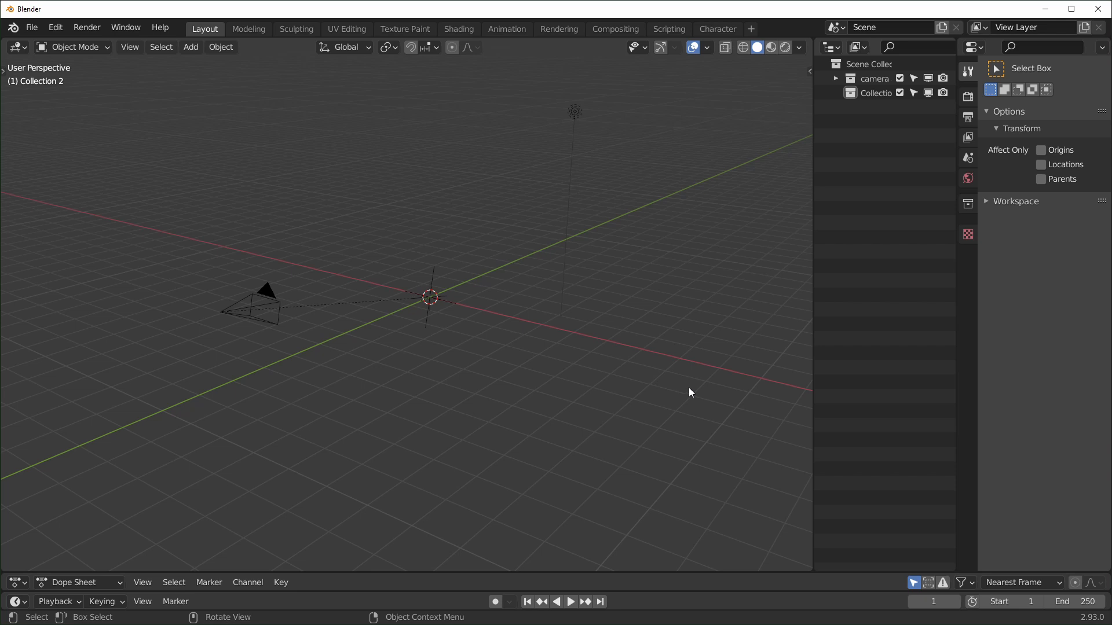
- Search the add-on preferences for "node" and check that Node Wrangler is enabled
left_click(58, 29)
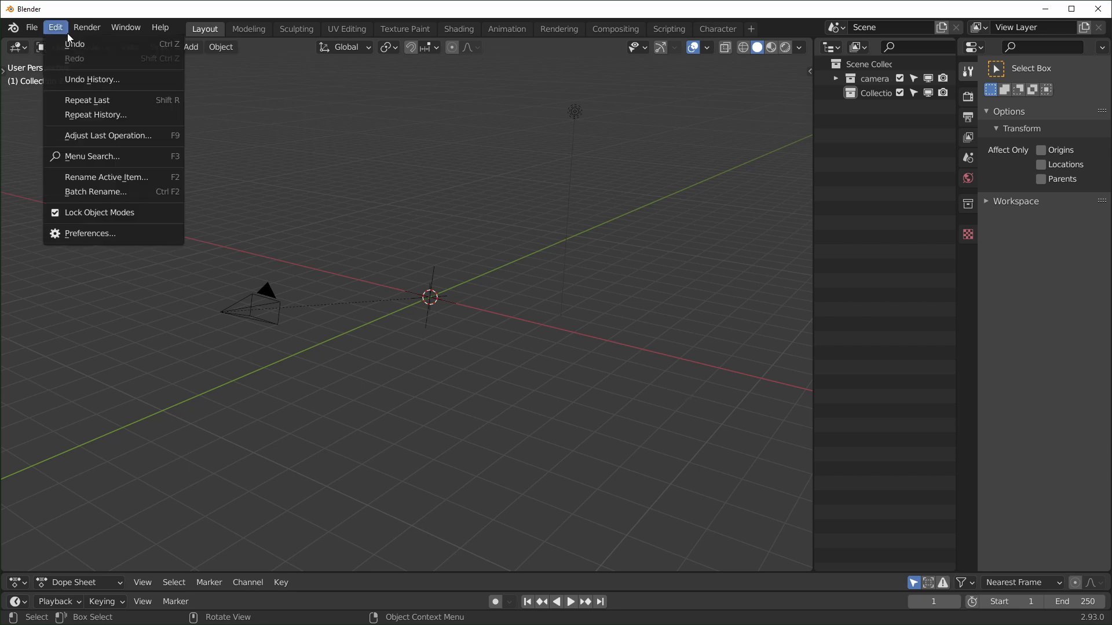
left_click(105, 232)
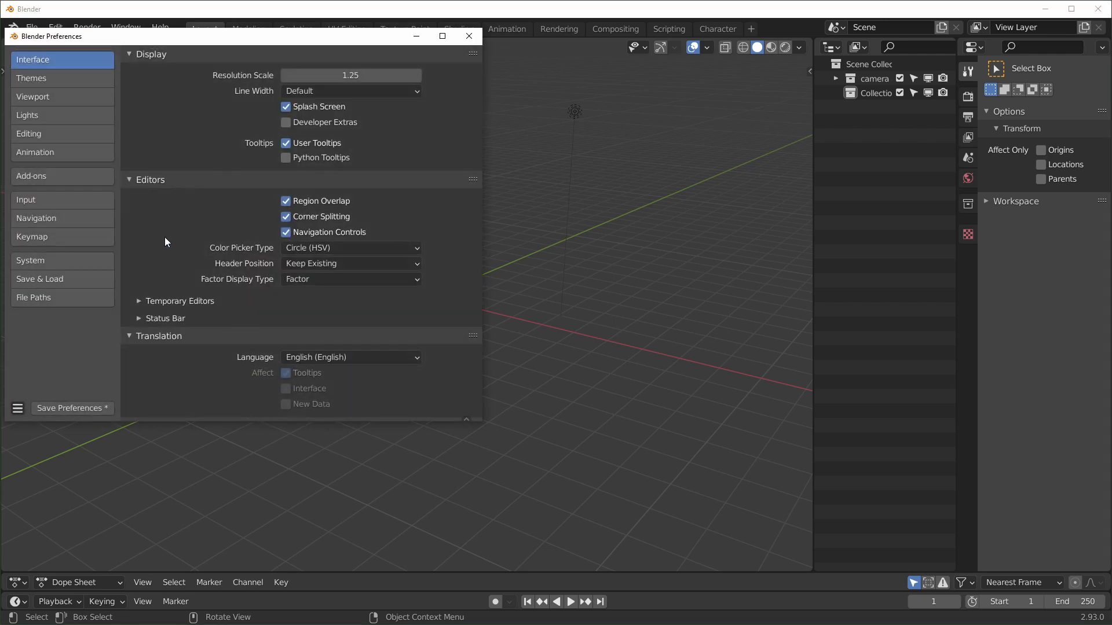
left_click(63, 177)
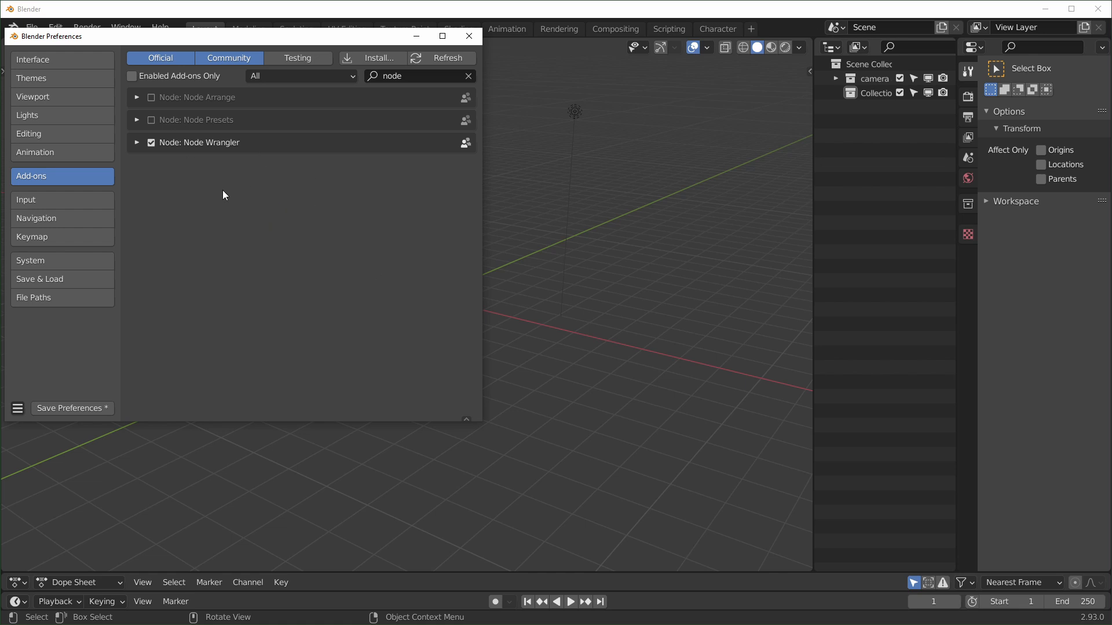
left_click(557, 483)
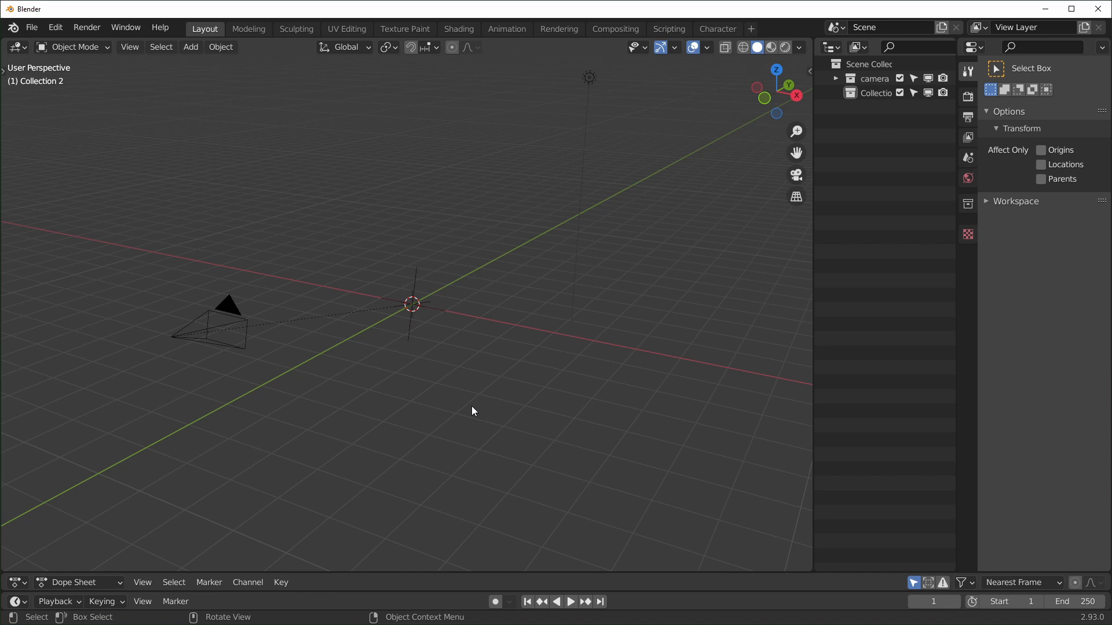
- Add a plane, a sphere and a monkey mesh and space them apart along the X axis
key("shift+a")
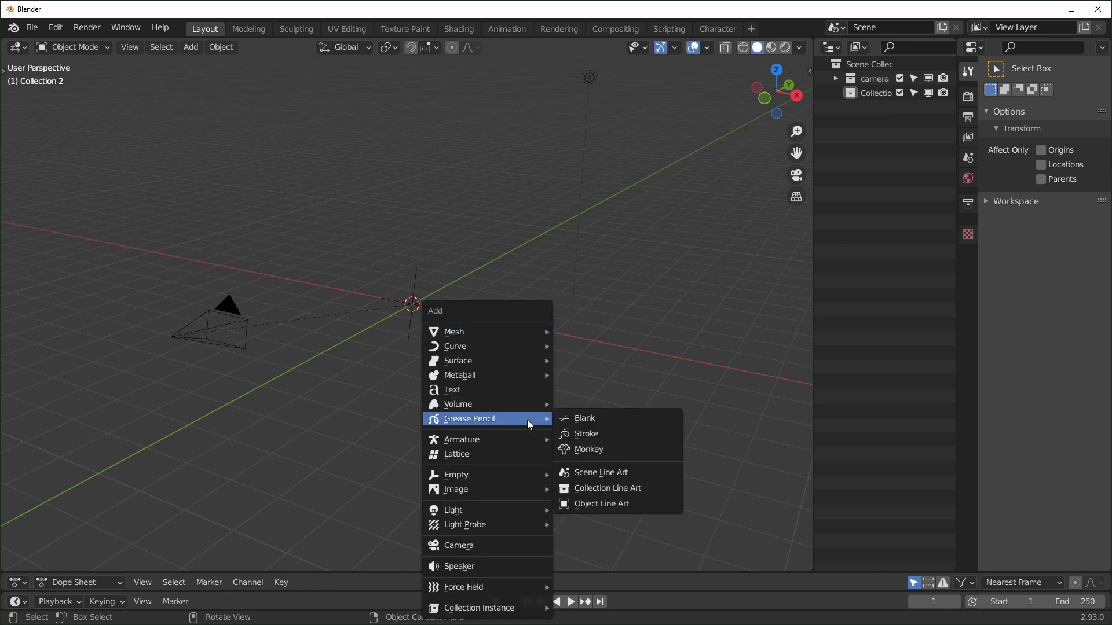
mouse_move(535, 332)
left_click(582, 331)
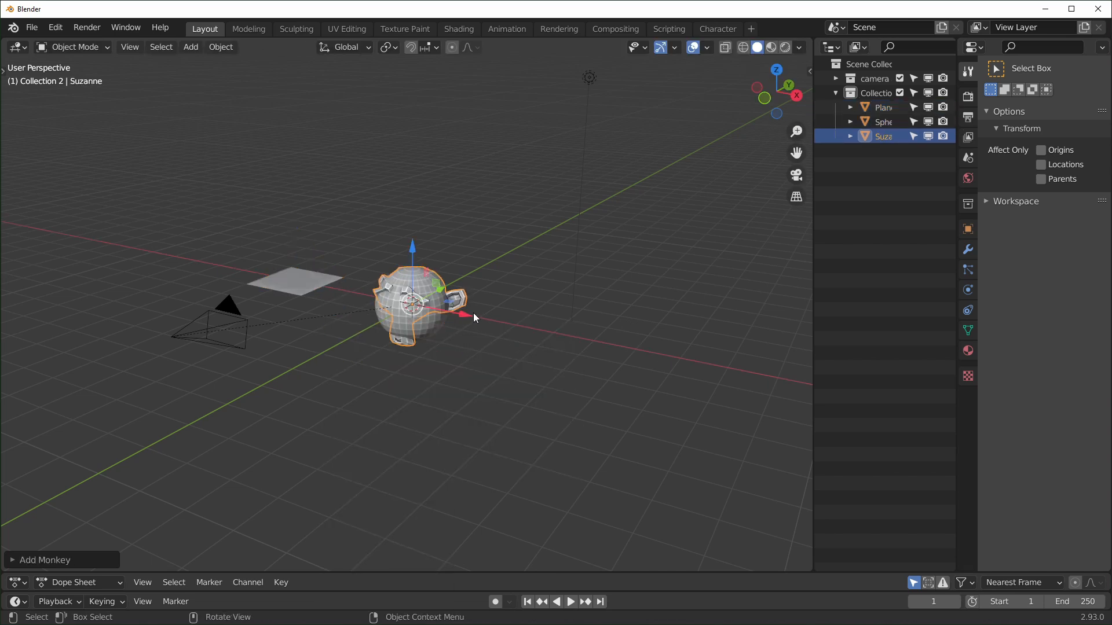
key("g")
left_click(568, 411)
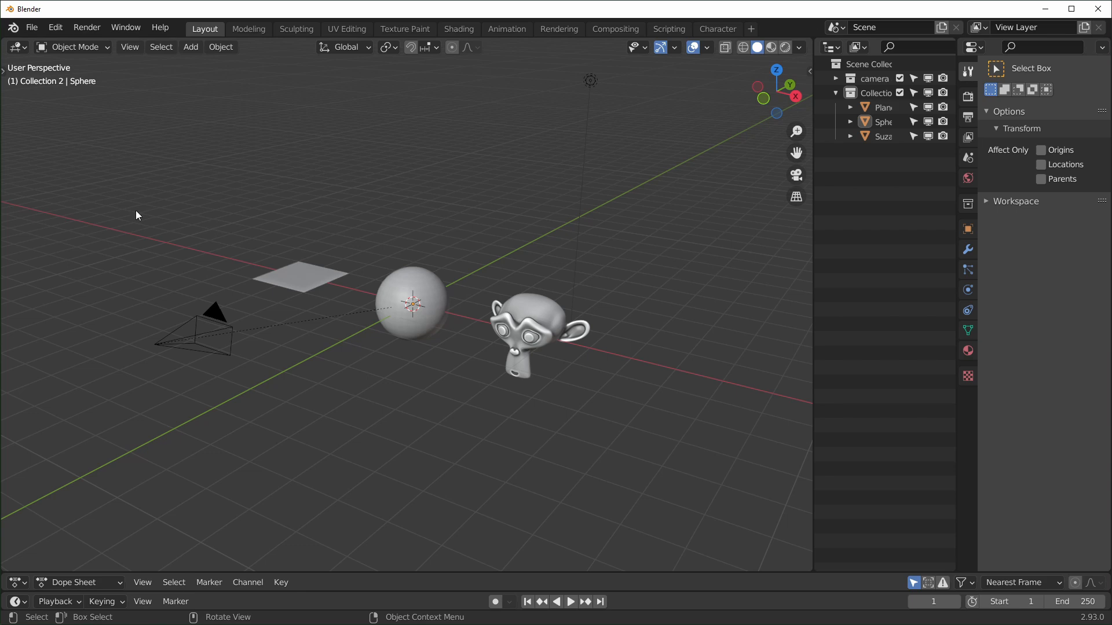
- Append the material "Joey C's Nodes Groups" from Joey C's Node Groups.blend with Fake User enabled
left_click(33, 28)
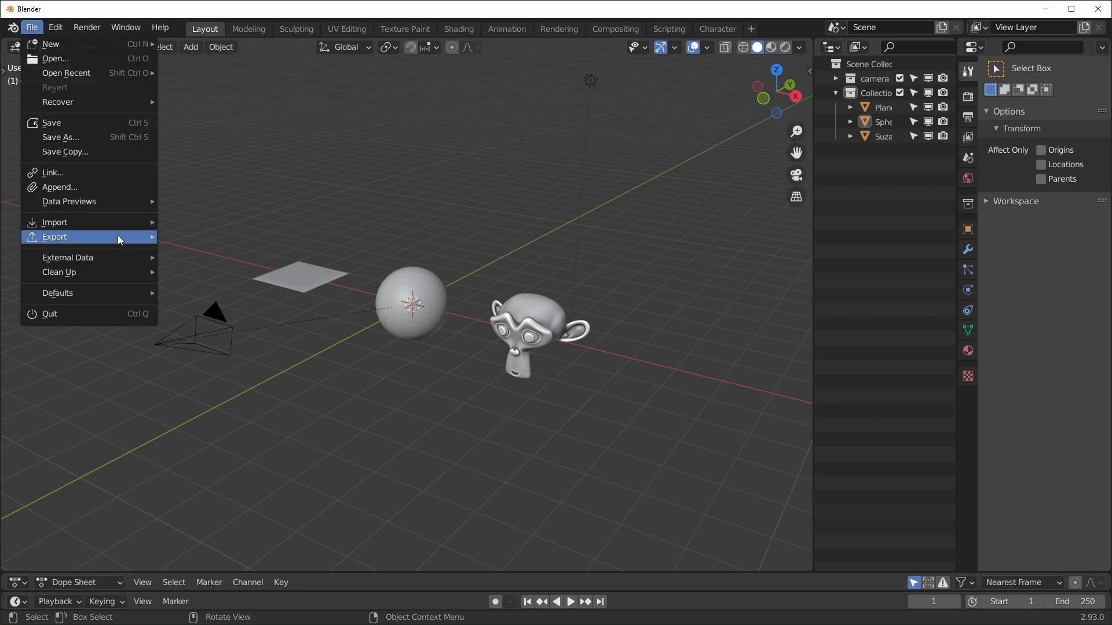
left_click(103, 187)
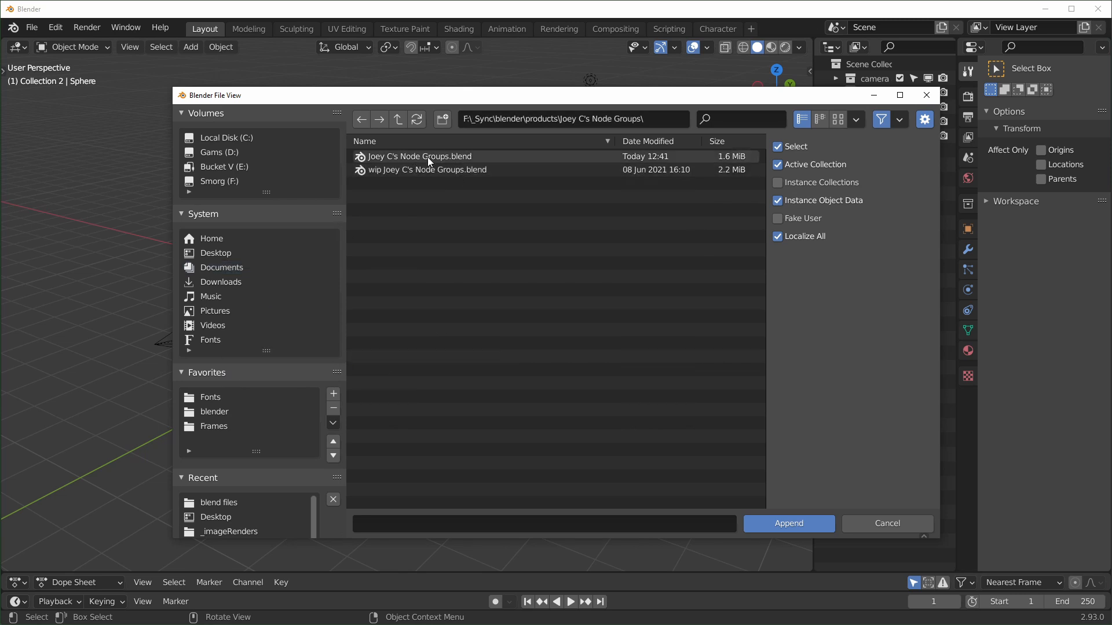
double_click(421, 155)
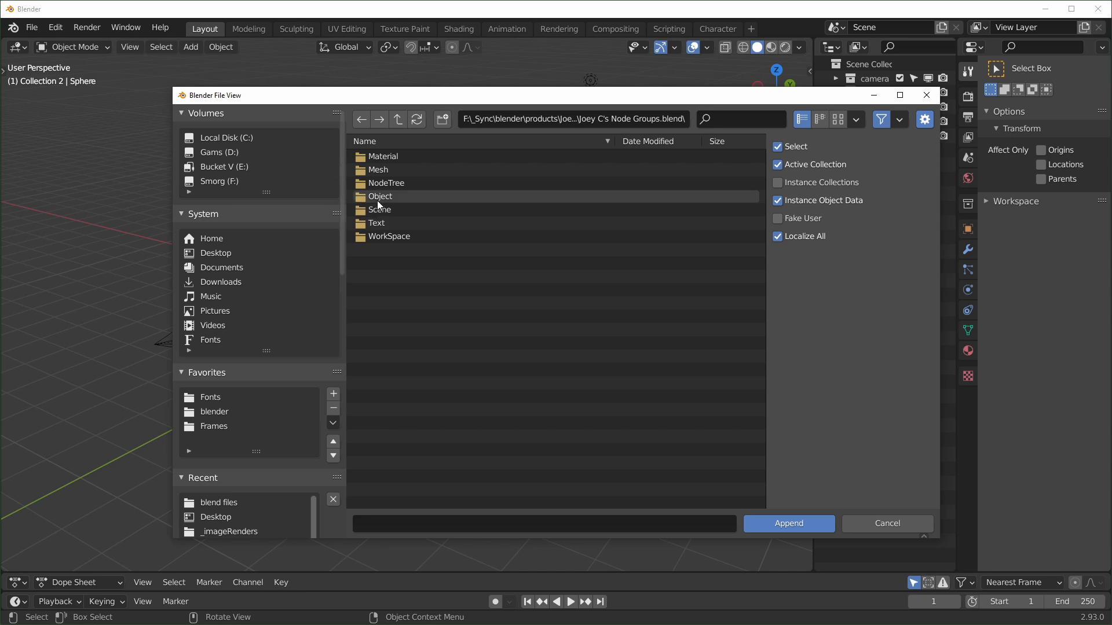
double_click(382, 185)
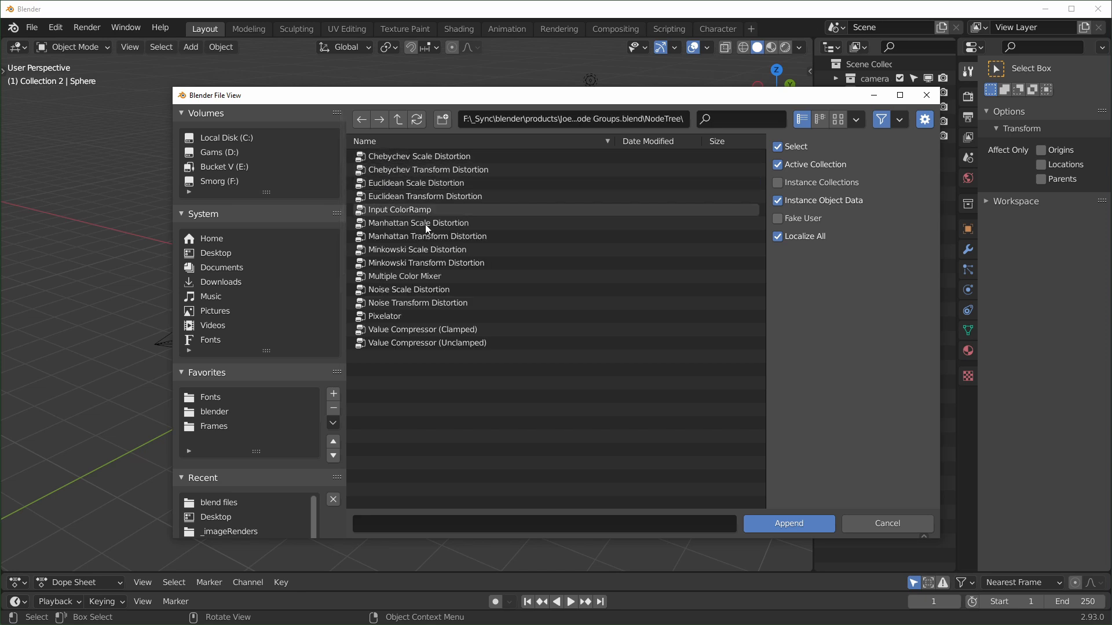
left_click(361, 120)
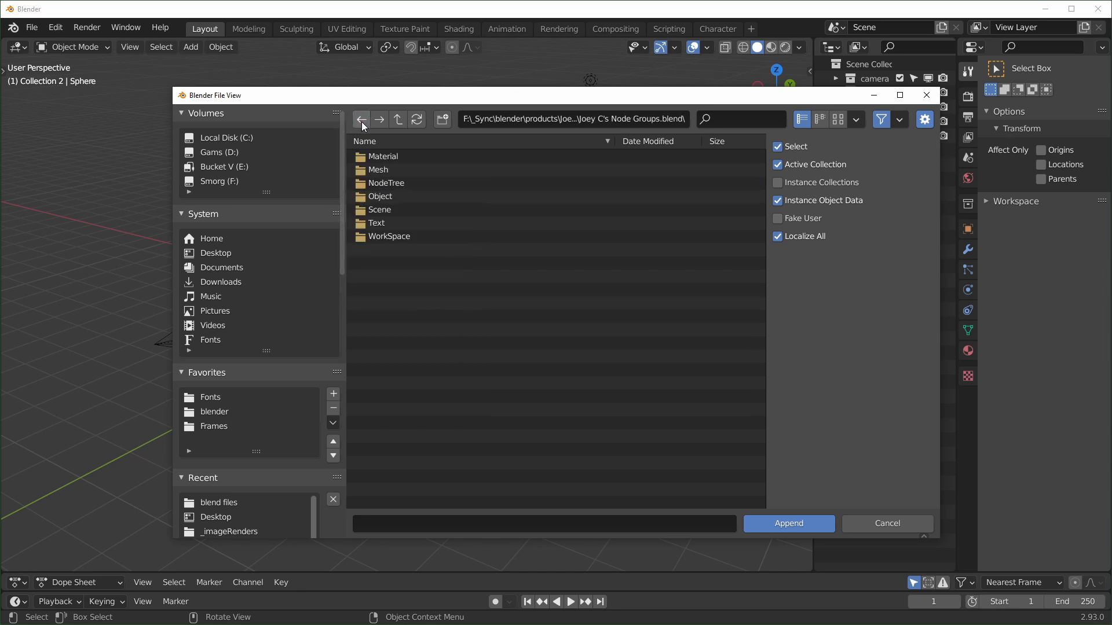
double_click(385, 156)
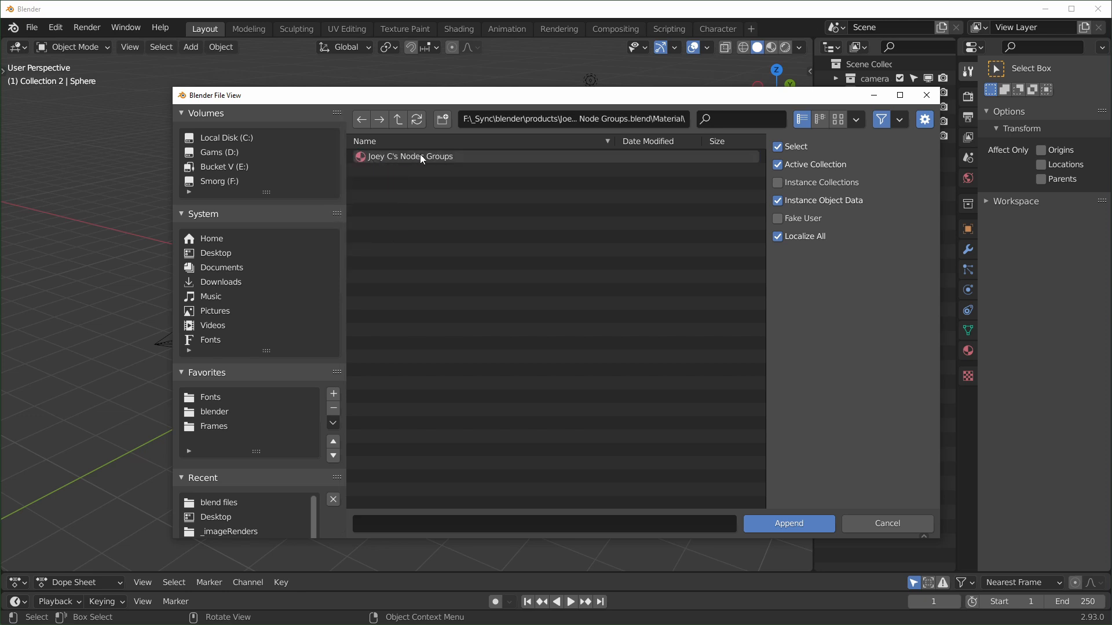
left_click(405, 157)
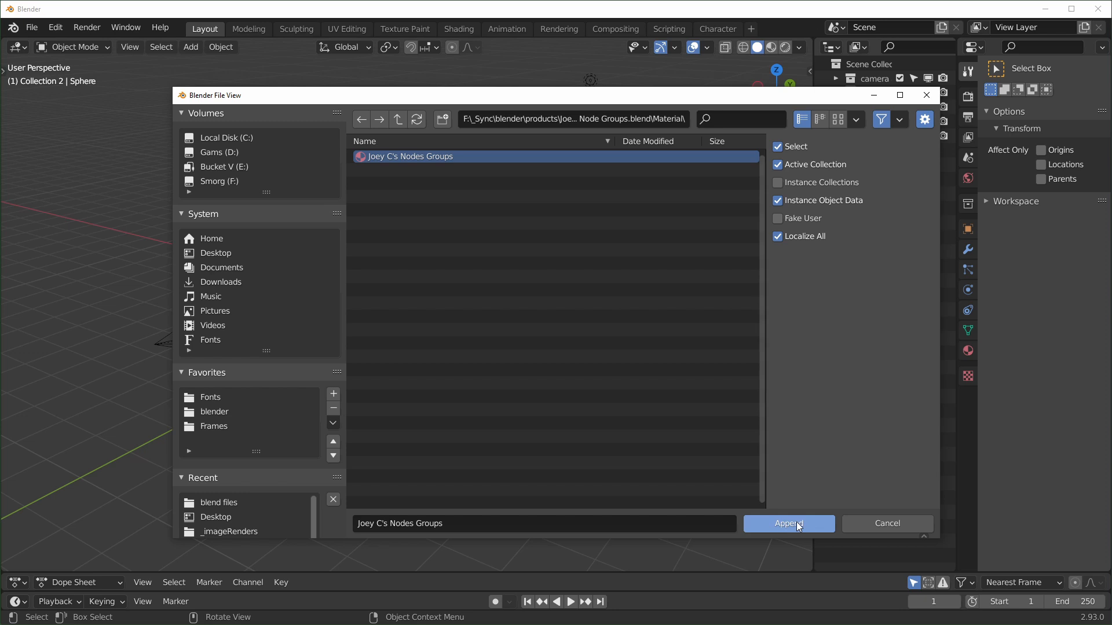
left_click(778, 218)
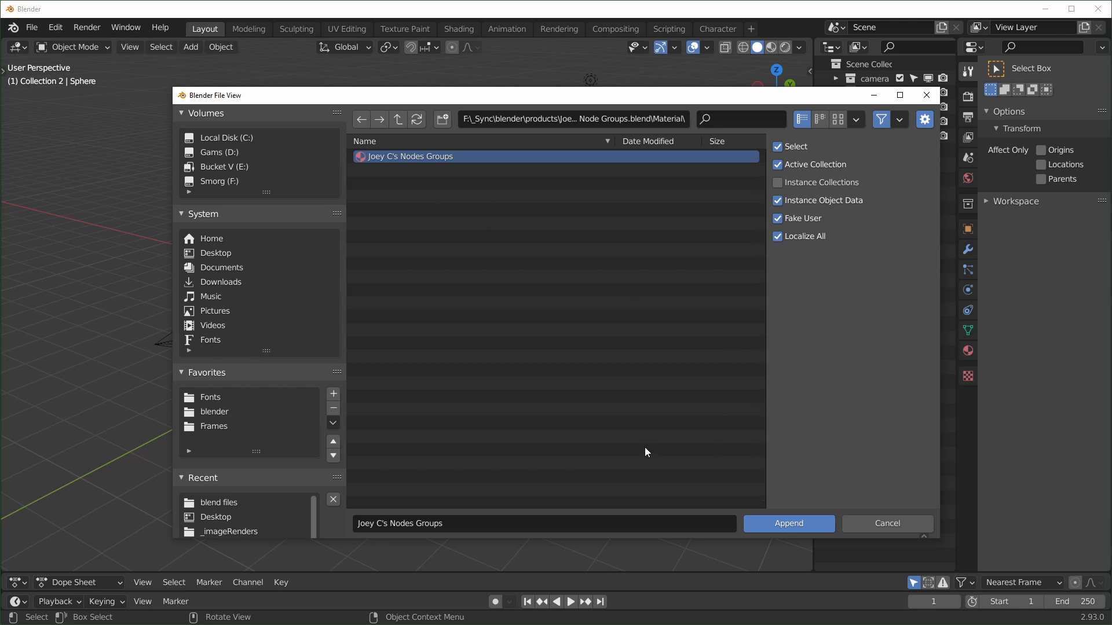
left_click(781, 524)
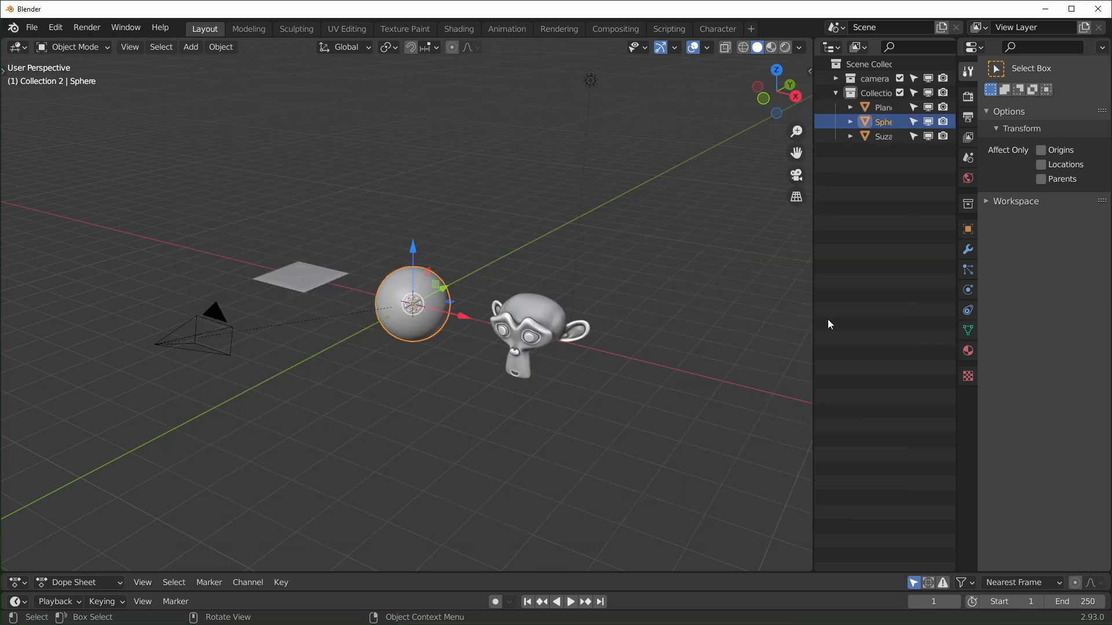
- Assign the appended "Joey C's Nodes Groups" material to the sphere
left_click(971, 353)
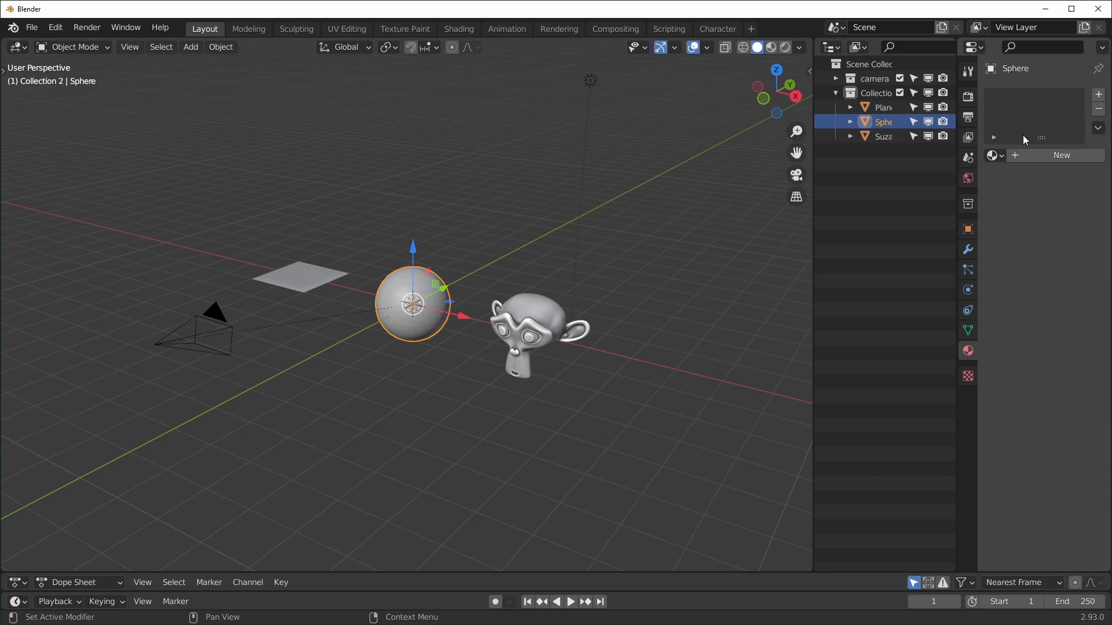
left_click(1000, 157)
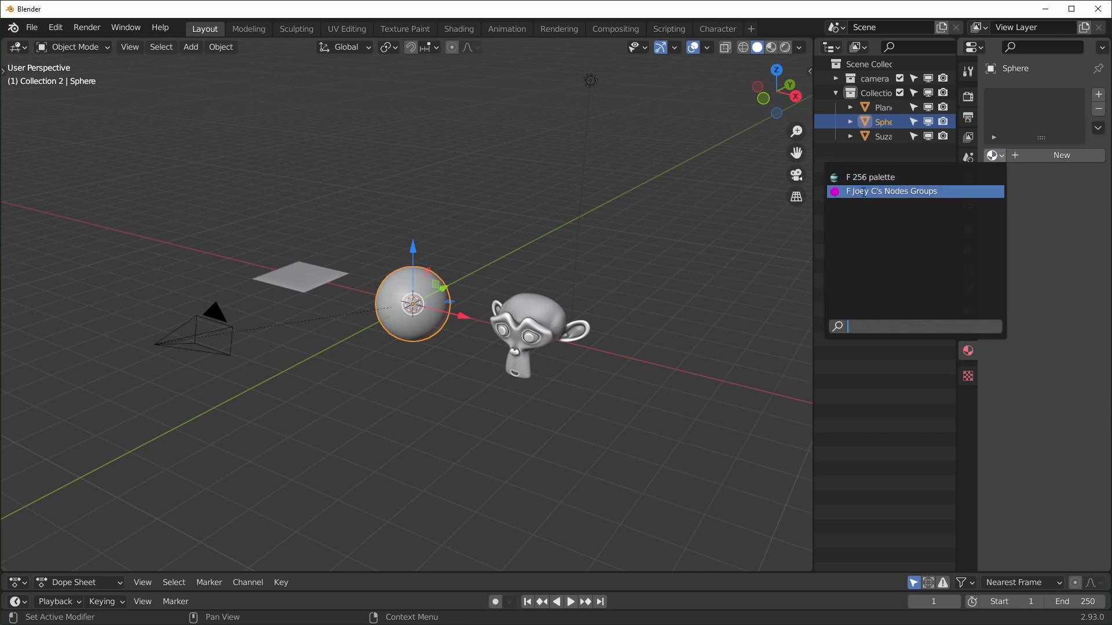
left_click(906, 192)
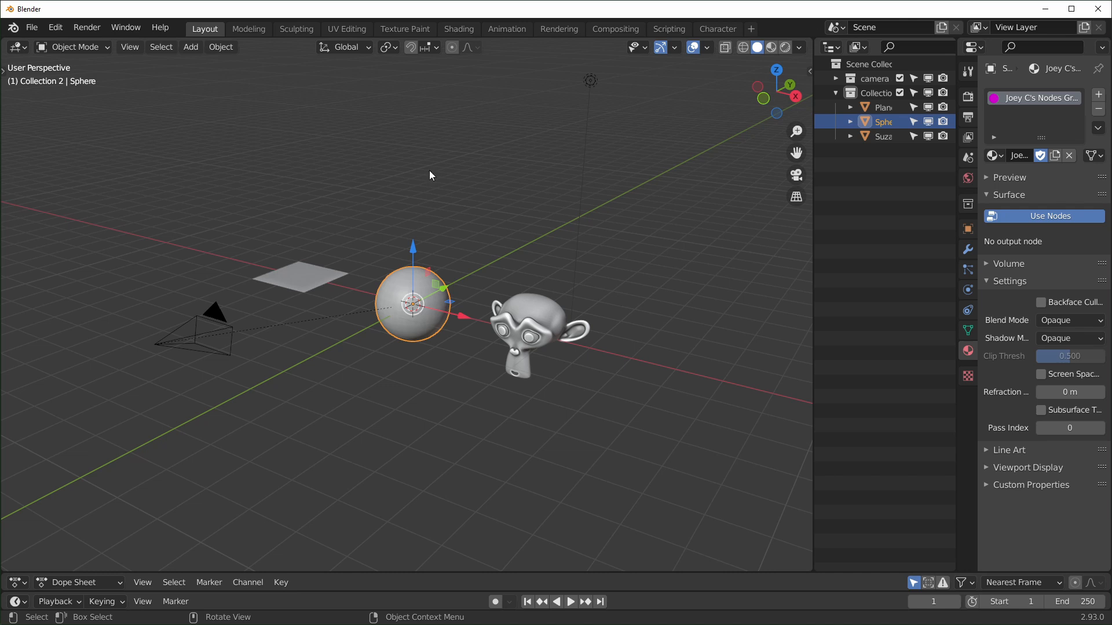
- Switch to the Shading workspace and look over all node groups in the sphere's material
left_click(467, 26)
scroll(292, 349, "down", 5)
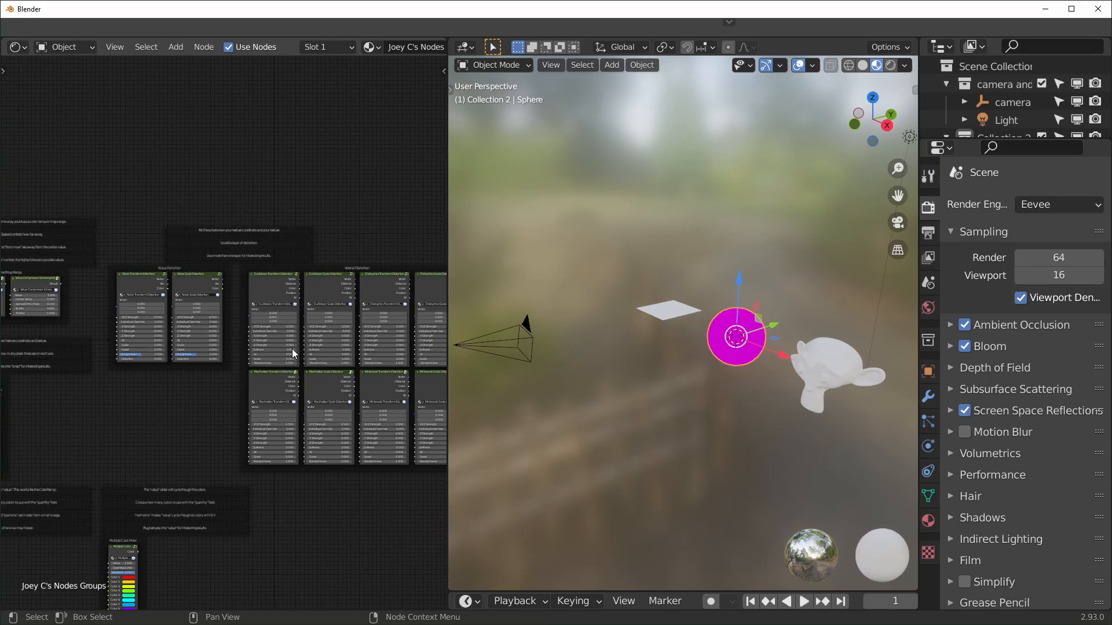
middle_click_drag(292, 348, 315, 304)
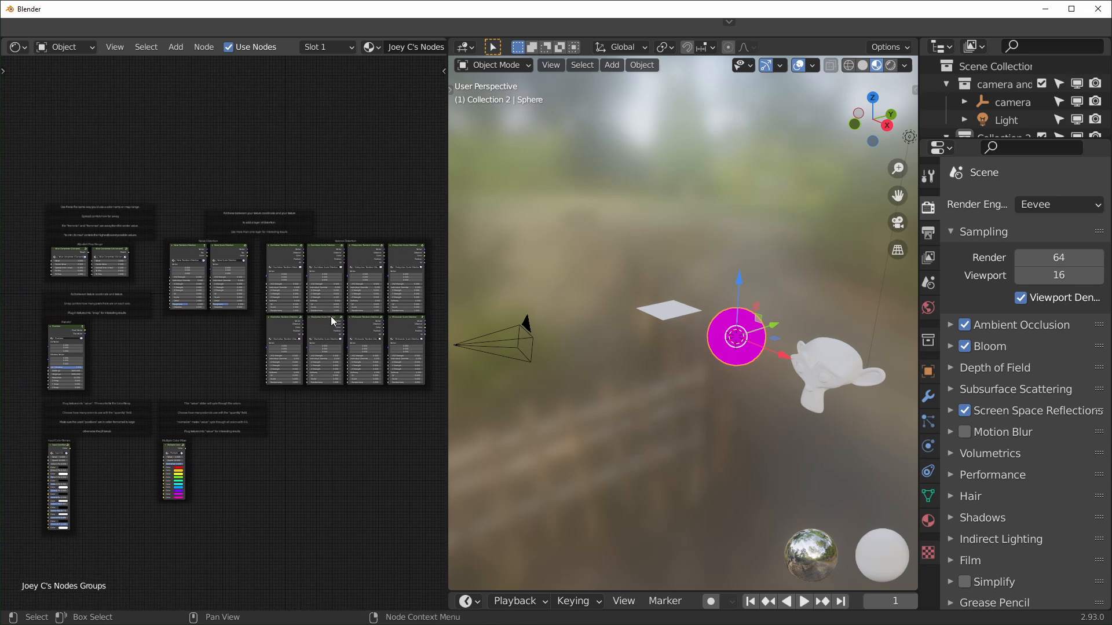
- Assign the "Joey C's Nodes Groups" material to the monkey and the plane as well
middle_click_drag(626, 360, 773, 305)
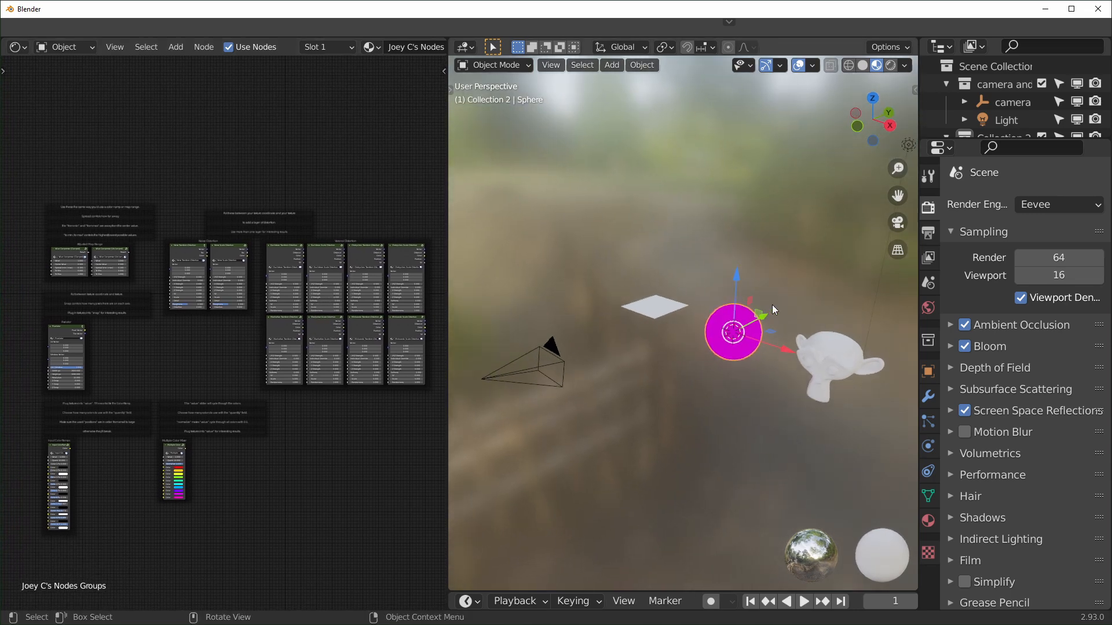
left_click(825, 357)
left_click(932, 454)
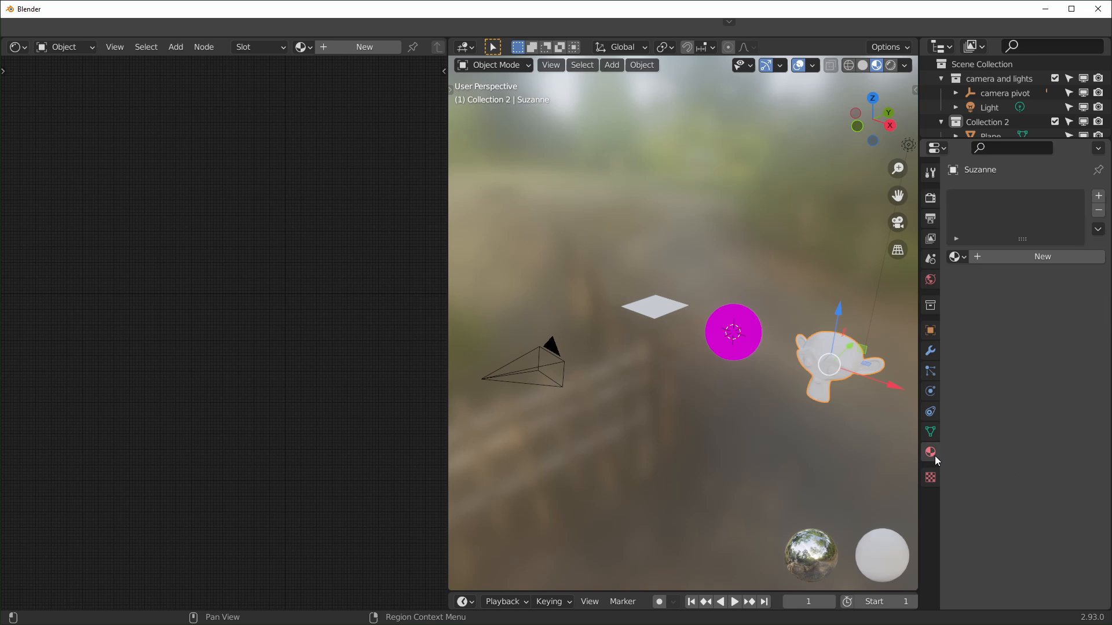
left_click(956, 256)
left_click(938, 290)
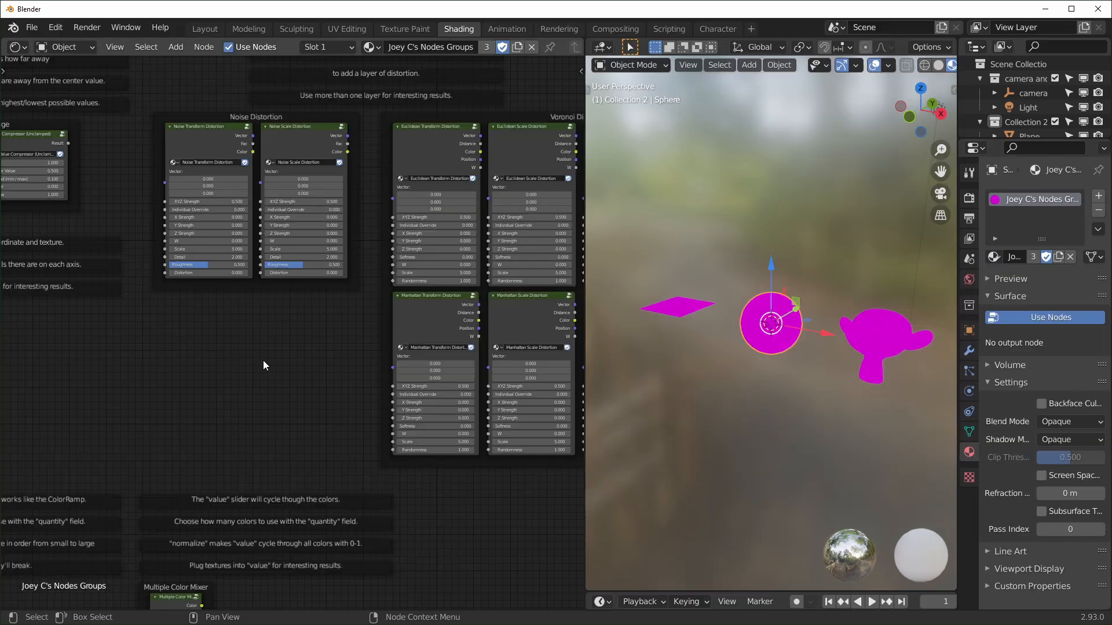
- Add a Principled BSDF connected to a Material Output, plus a Noise Texture node, in free space of the node tree
scroll(262, 364, "up", 3)
middle_click_drag(228, 318, 488, 466)
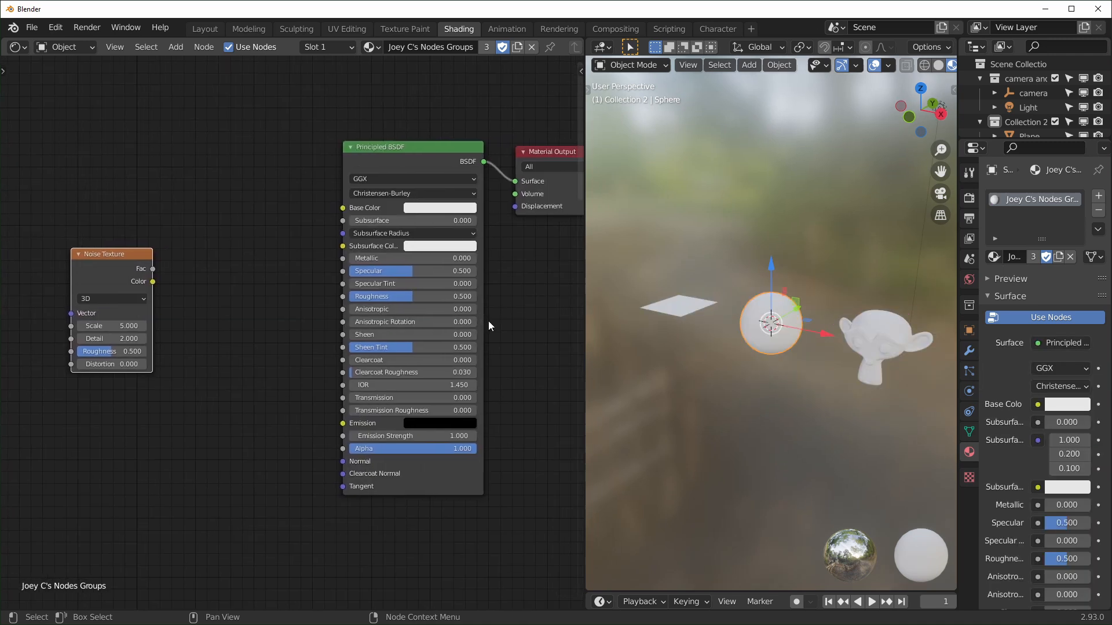
middle_click_drag(412, 291, 374, 294)
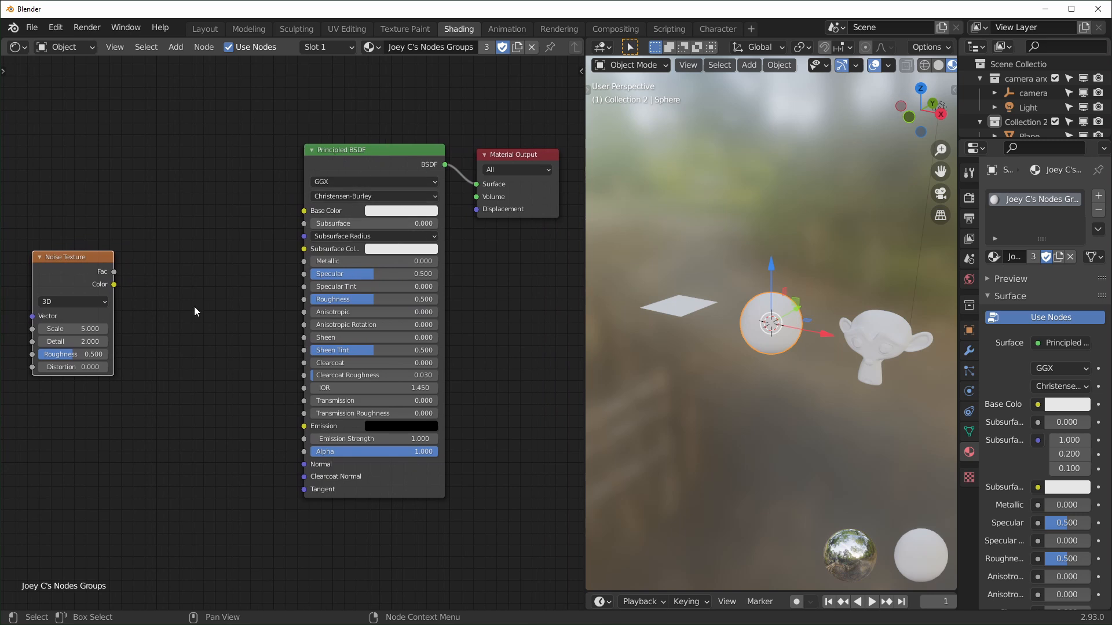
- Set the Principled BSDF's Metallic to 1.000 and its Roughness to 0.000
left_click_drag(346, 261, 437, 261)
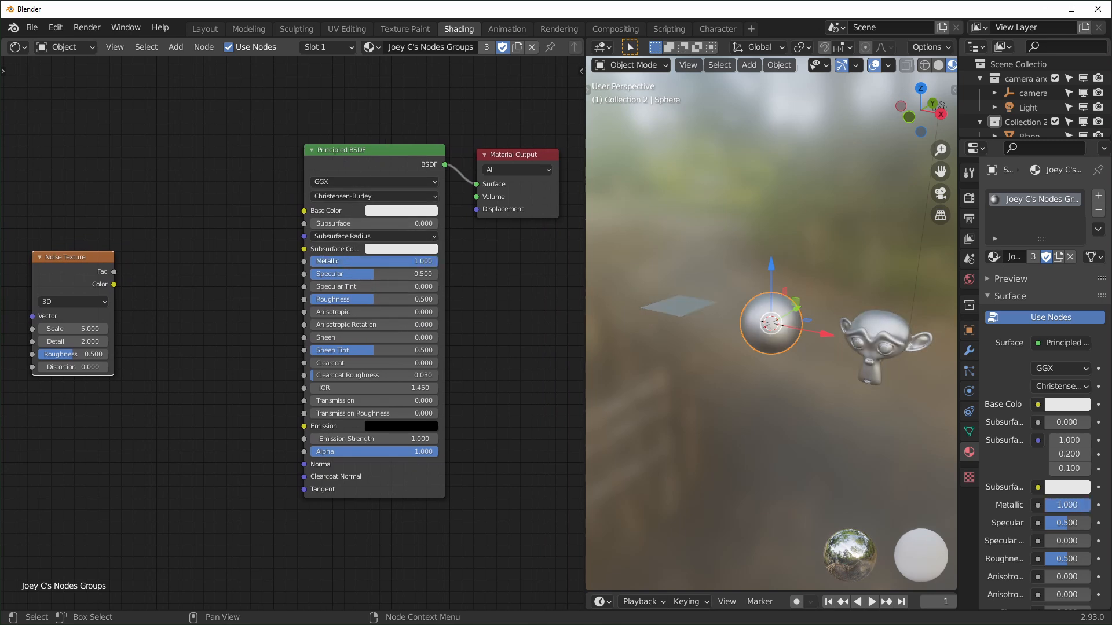
left_click_drag(320, 300, 295, 300)
scroll(816, 359, "up", 5)
middle_click_drag(812, 374, 747, 379)
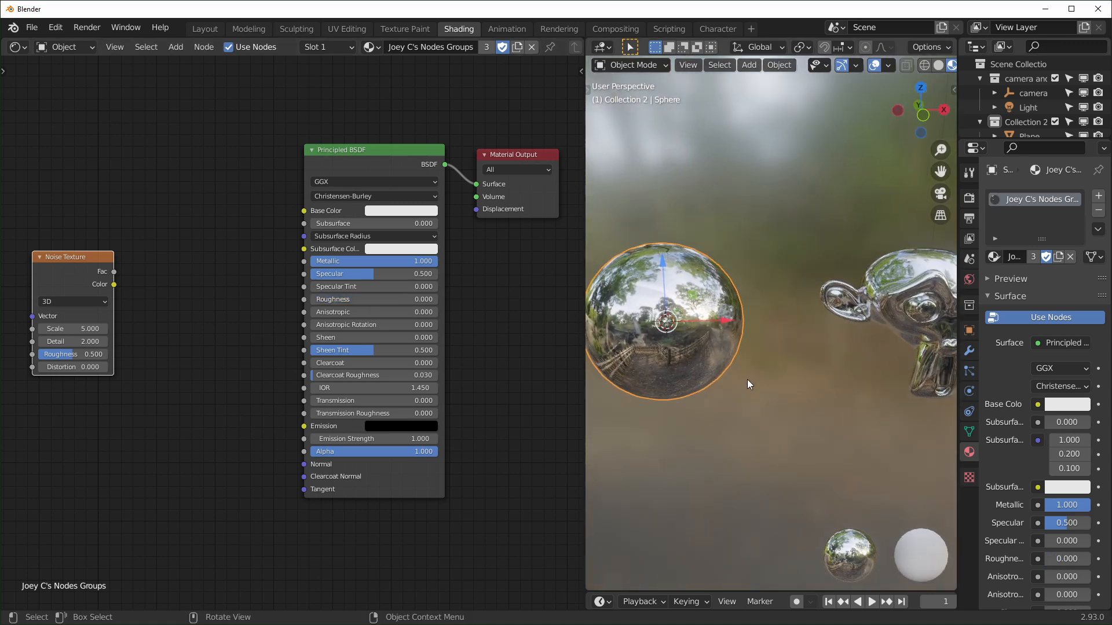
- Connect the Noise Texture's Fac output to the Principled BSDF's Roughness input
left_click_drag(81, 260, 91, 261)
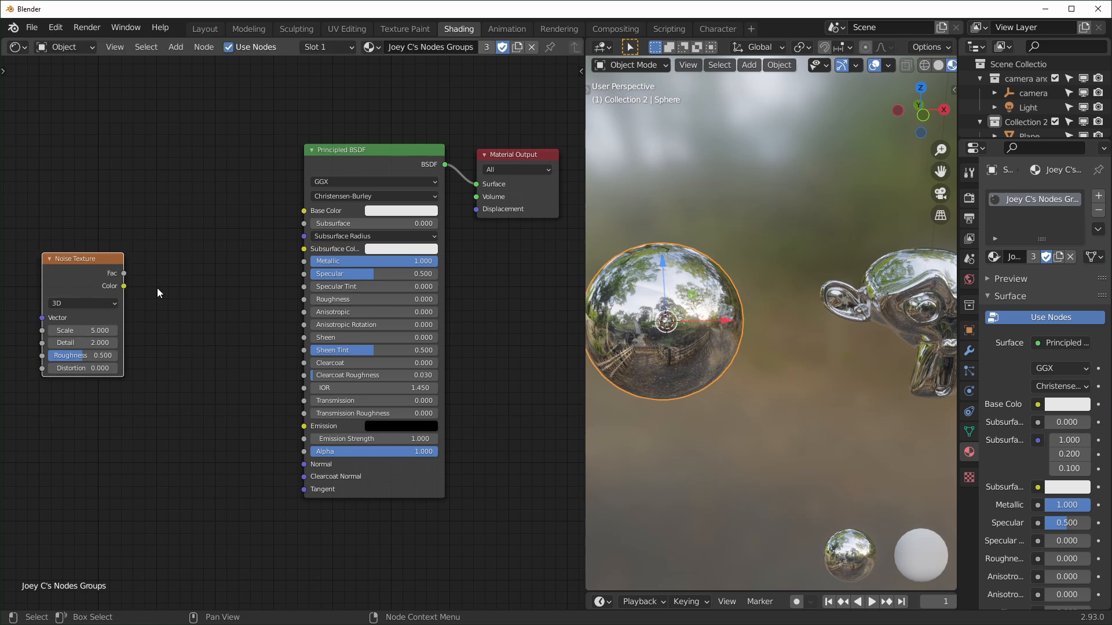
left_click_drag(124, 272, 306, 300)
key("KP_Decimal")
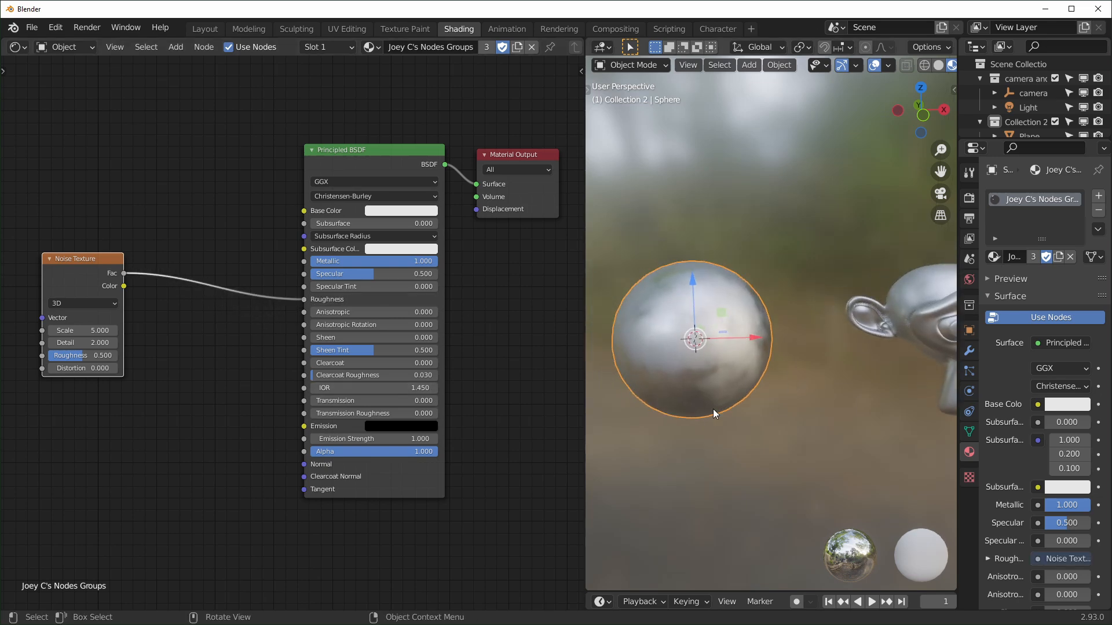
- Detach the Value Compressor (Clamped) node from its Adjusted Map Range frame and move it near the Noise Texture
scroll(555, 325, "down", 2)
left_click_drag(223, 281, 155, 284)
scroll(122, 487, "down", 4)
middle_click_drag(127, 486, 391, 330, "shift")
left_click(80, 469)
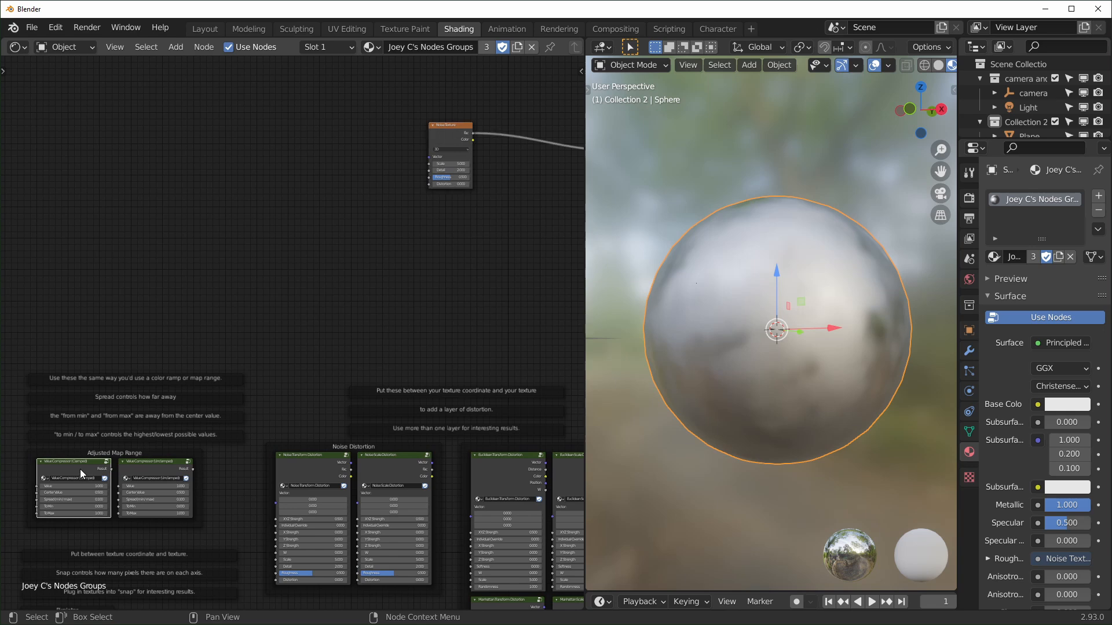
key("alt+p")
left_click_drag(79, 470, 500, 239)
scroll(500, 239, "up", 8)
middle_click_drag(501, 239, 222, 403)
left_click_drag(222, 404, 301, 320)
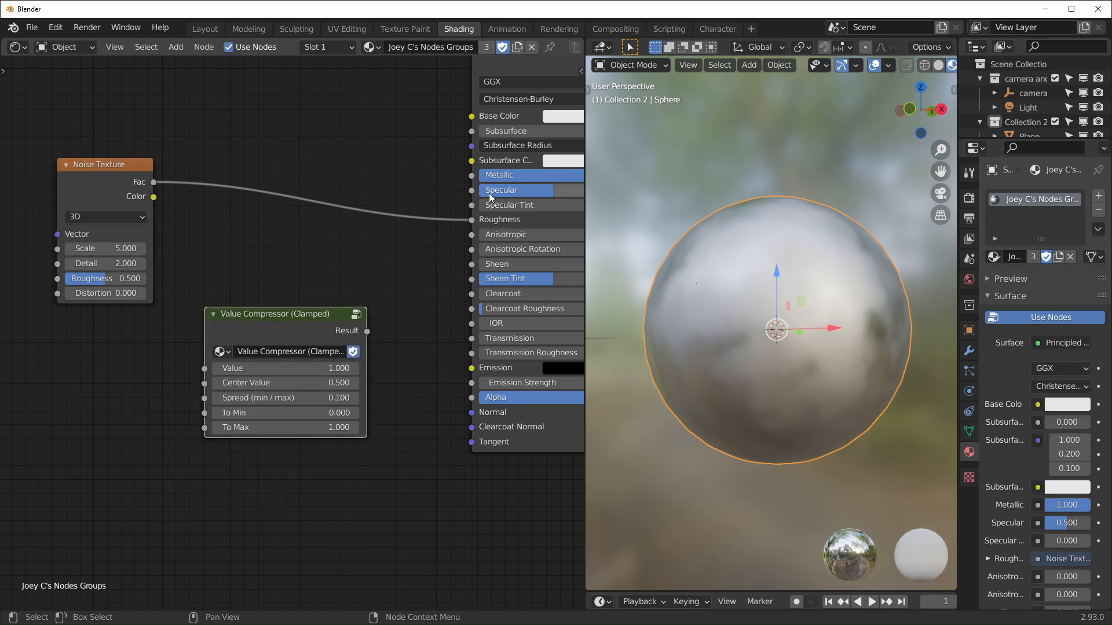
- Insert the Value Compressor (Clamped) between the Noise Texture's Fac and the Roughness input, with Spread (min / max) set to 0.070
left_click_drag(280, 318, 314, 168)
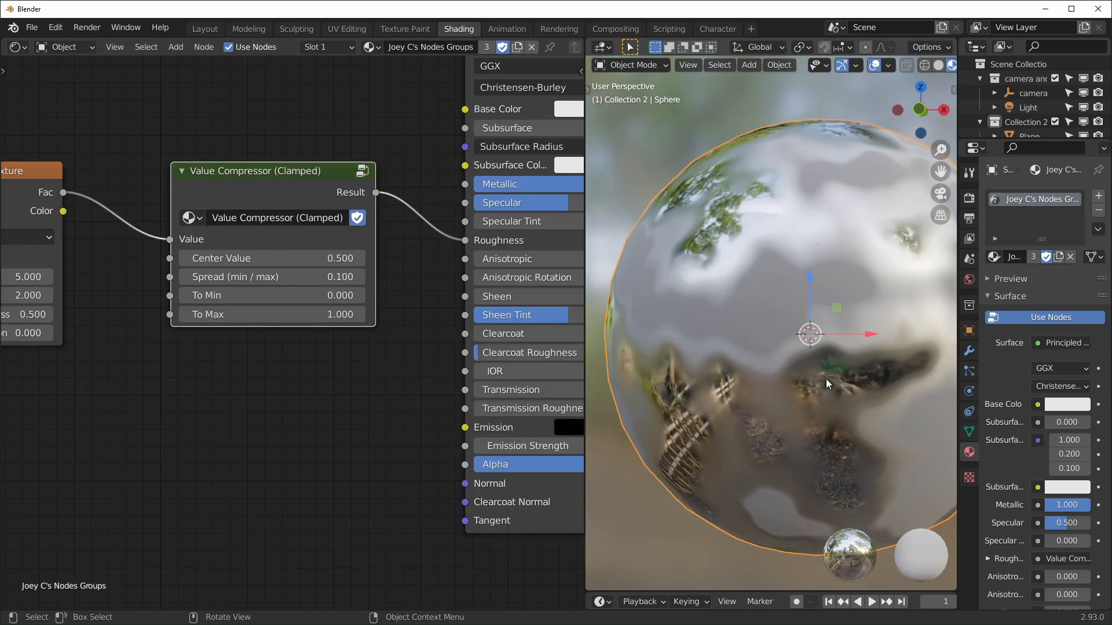
mouse_move(289, 276)
left_mouse_down()
mouse_move(310, 276)
mouse_move(269, 277)
mouse_move(283, 277)
left_mouse_up()
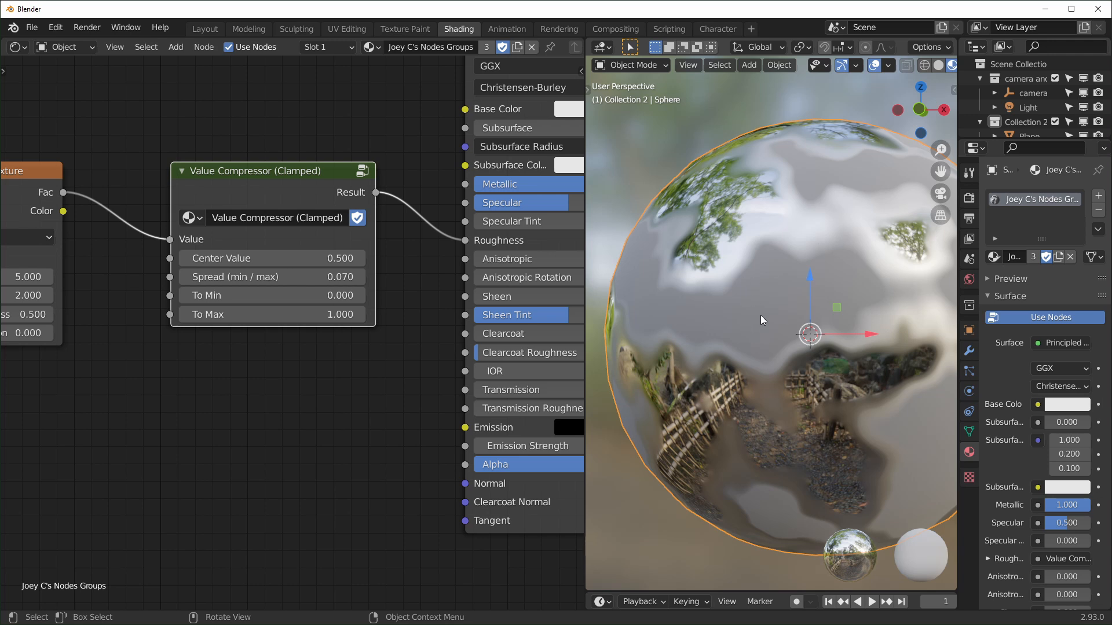
- Try a To Min of 0.240 and a lower To Max on the Value Compressor (Clamped), checking the sphere's reflections
mouse_move(272, 259)
left_mouse_down()
mouse_move(257, 258)
mouse_move(290, 258)
left_mouse_up()
right_click(290, 258)
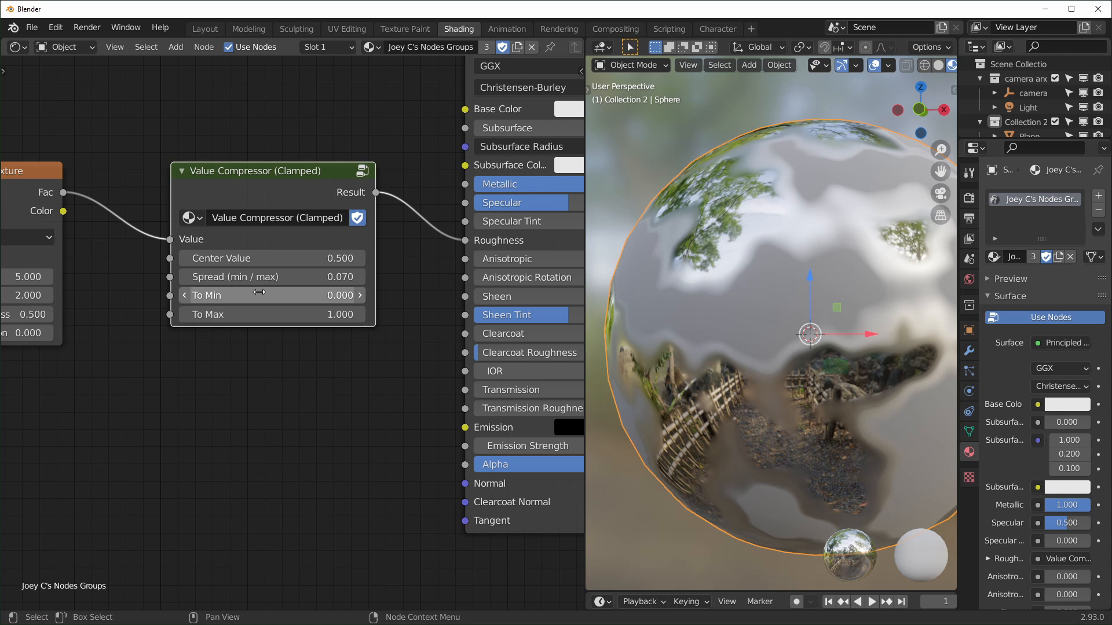
left_click_drag(278, 296, 305, 296)
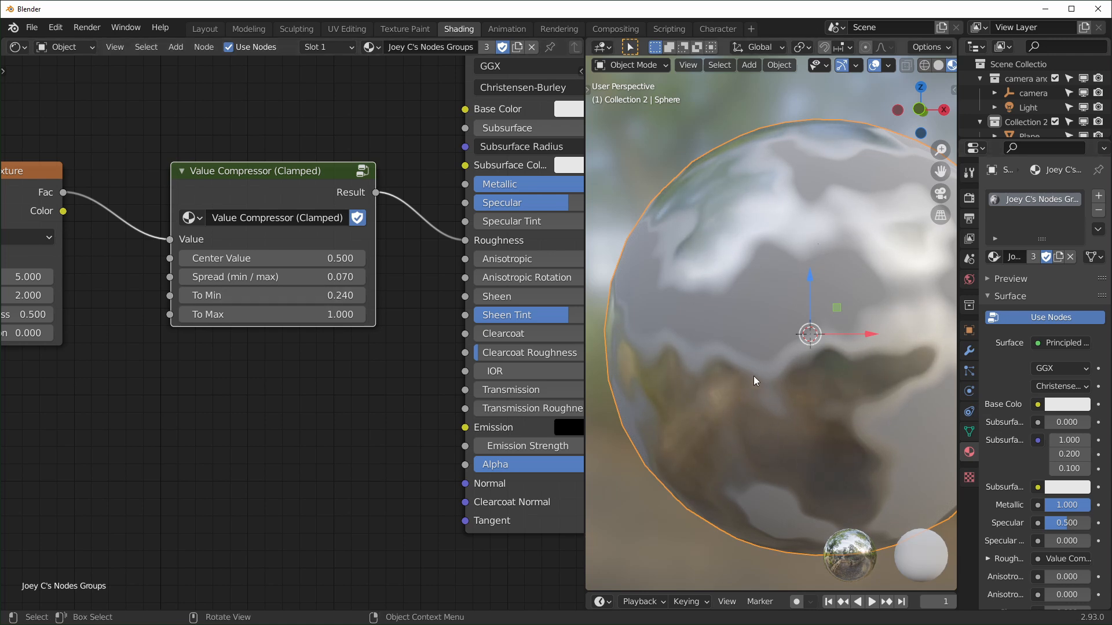
left_click_drag(313, 315, 289, 314)
middle_click_drag(764, 347, 722, 363)
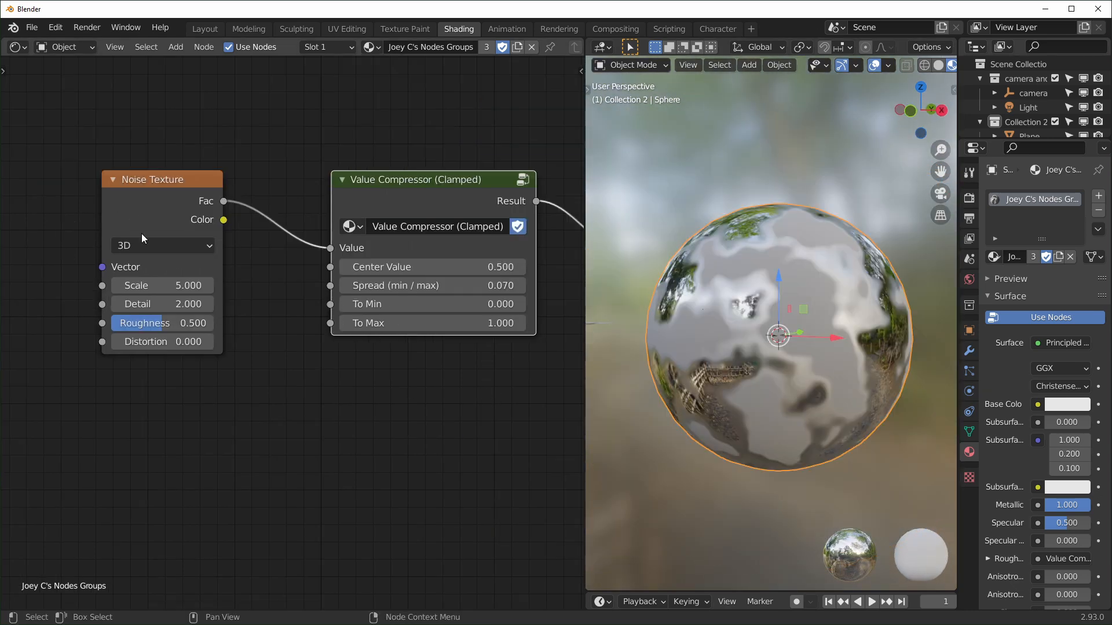
- Set the Noise Texture's Detail to 16.000 and Roughness to 0.885, and move it closer to the Value Compressor (Clamped)
left_click_drag(164, 305, 249, 305)
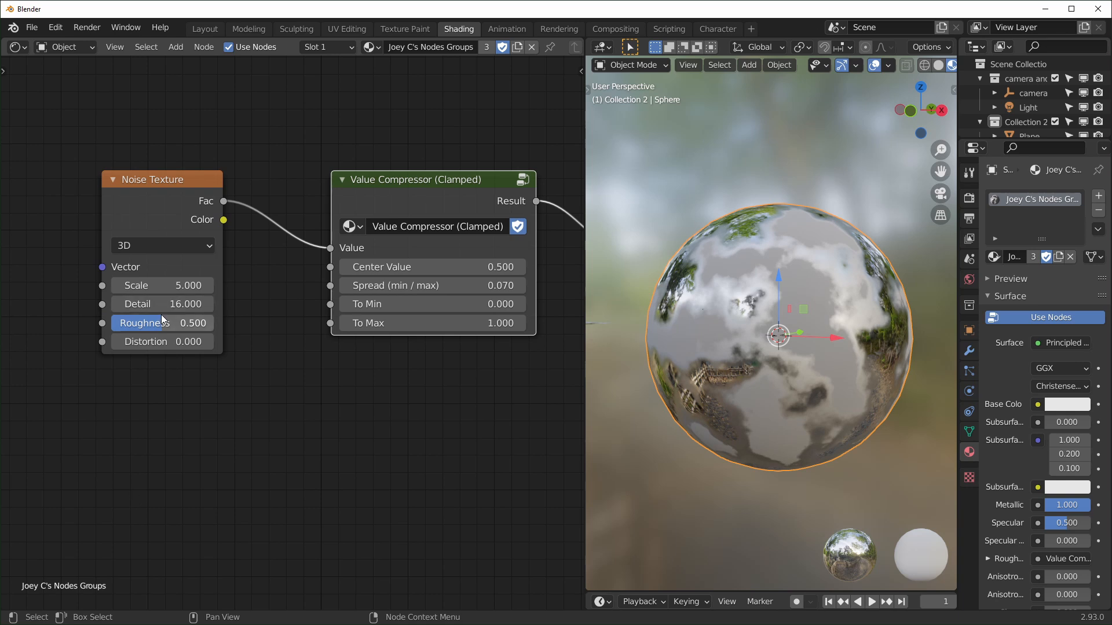
scroll(147, 348, "up", 1)
left_click_drag(152, 322, 206, 322)
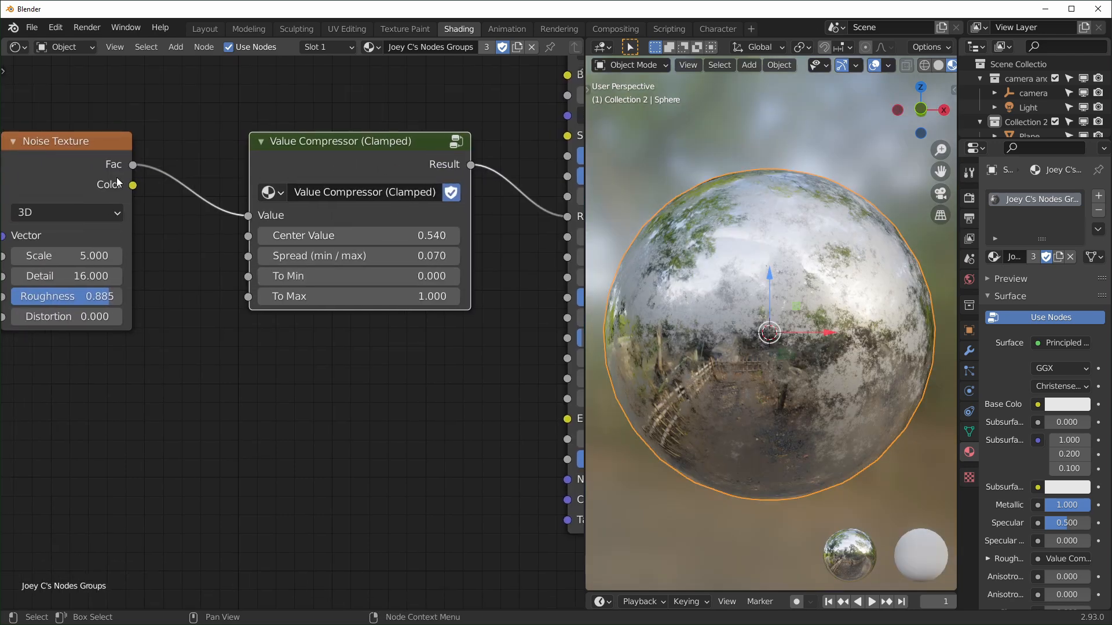
left_click_drag(116, 177, 178, 177)
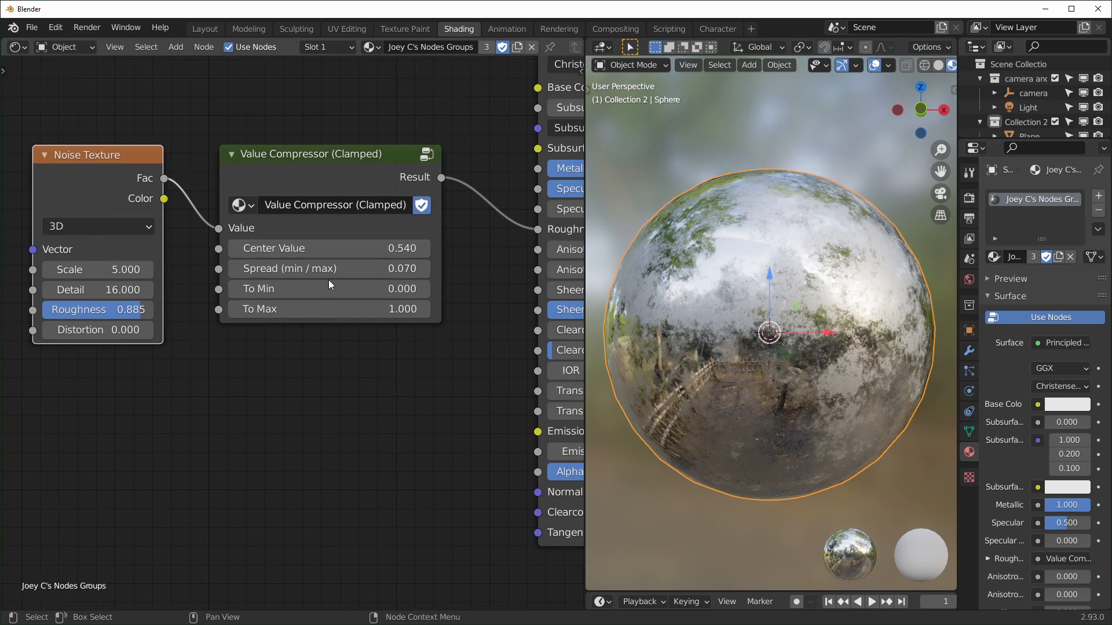
- Examine the noise-driven roughness on the sphere from several distances and angles
scroll(797, 335, "up", 5)
scroll(807, 335, "down", 5)
middle_click_drag(808, 334, 756, 350)
scroll(308, 188, "down", 1)
middle_click_drag(817, 313, 721, 327)
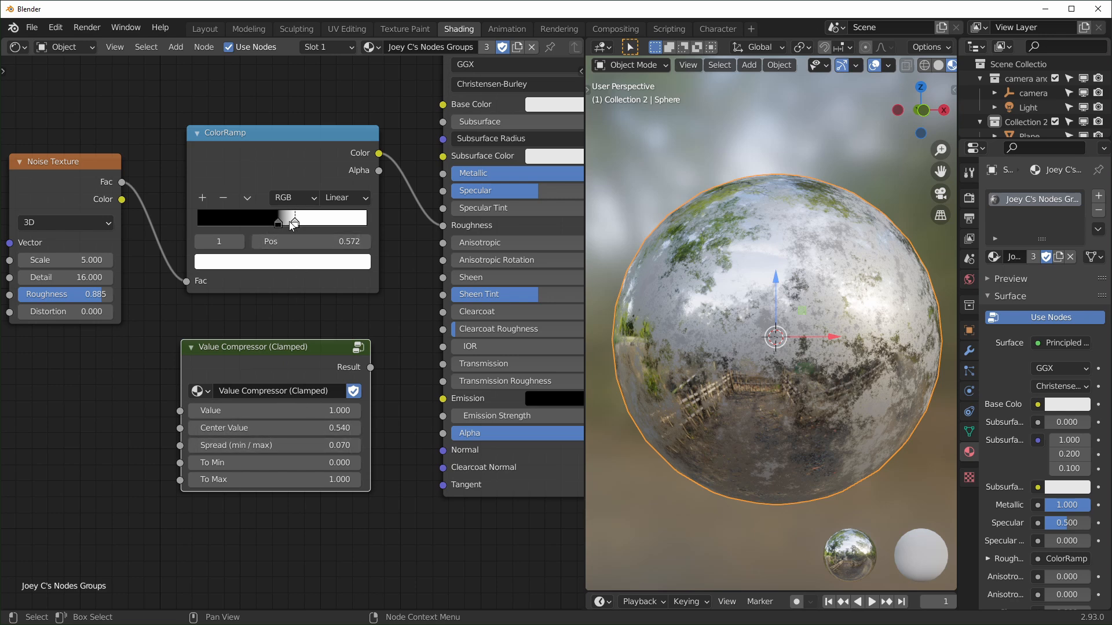
- Compare the ColorRamp with the Value Compressor (Clamped) and read the notes above the Adjusted Map Range frame
scroll(298, 307, "down", 2)
scroll(299, 308, "up", 1)
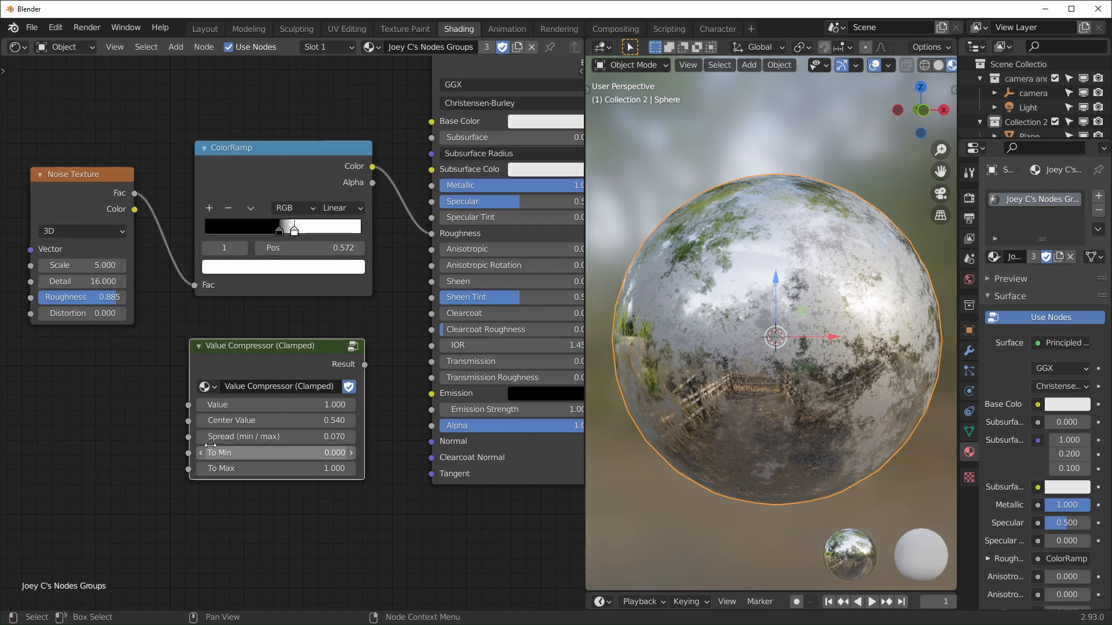
middle_click_drag(244, 348, 335, 258)
scroll(104, 521, "down", 10)
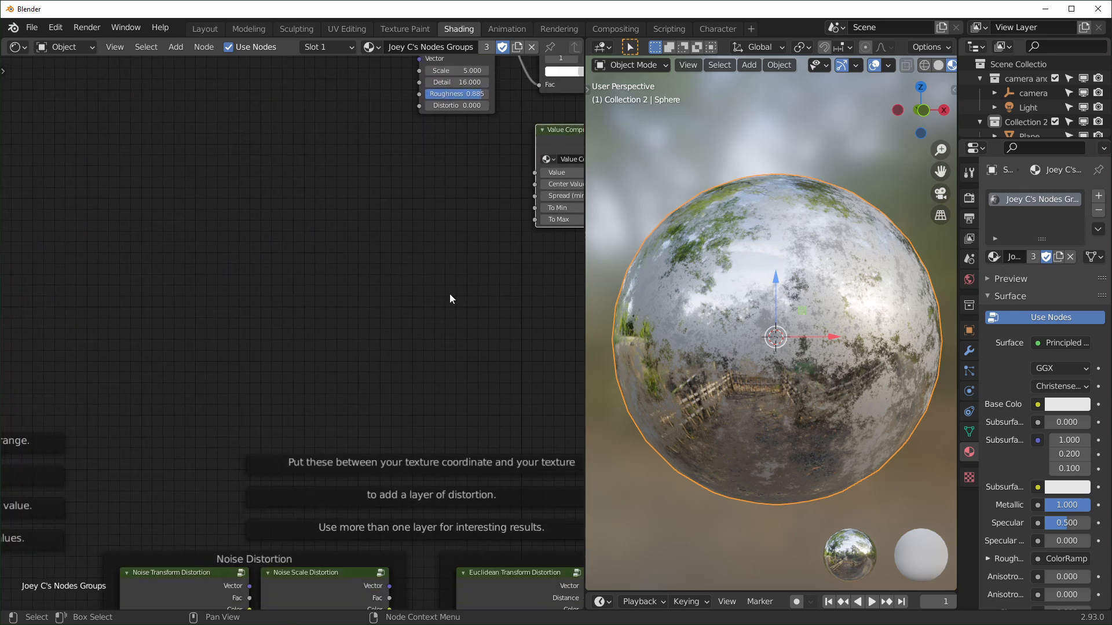
scroll(401, 341, "up", 2)
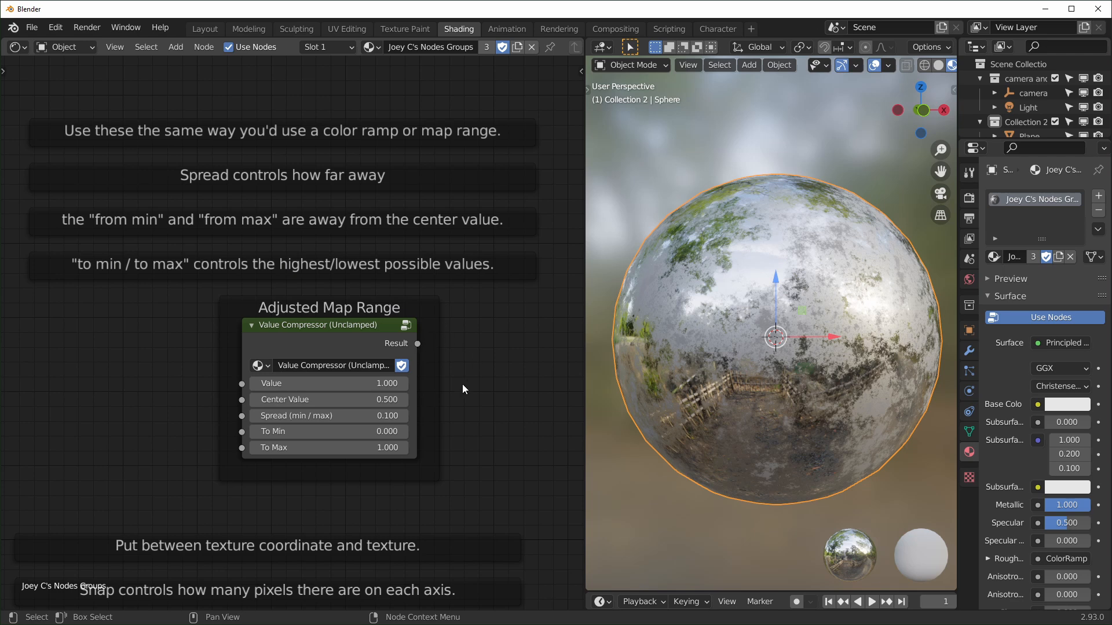
scroll(462, 384, "down", 2)
scroll(337, 342, "up", 1)
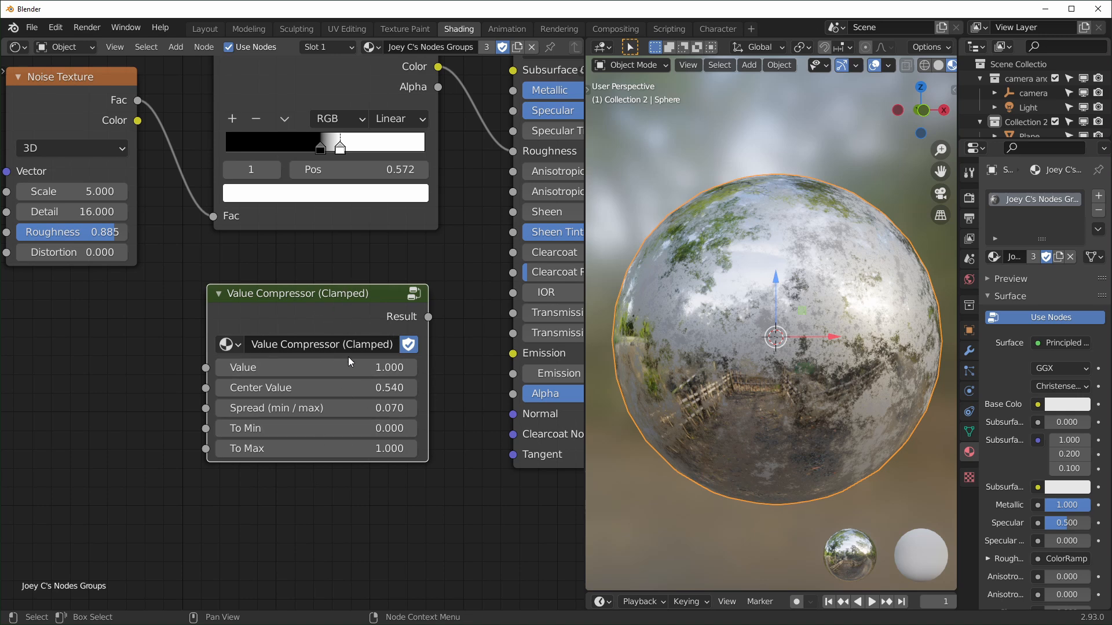
- Enter the Value Compressor (Clamped) group to inspect its inner nodes and the Map Range's interpolation setting
key("Tab")
scroll(469, 240, "down", 10)
mouse_move(367, 346)
middle_mouse_down()
mouse_move(599, 284)
mouse_move(532, 315)
mouse_move(376, 334)
middle_mouse_up()
scroll(377, 334, "up", 4)
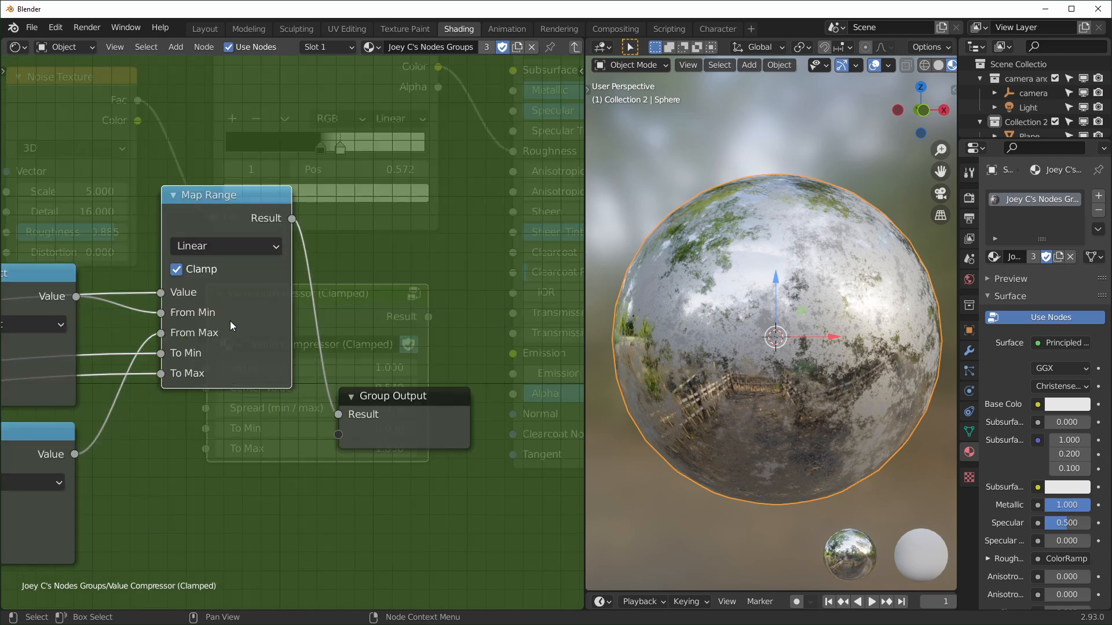
left_click(252, 247)
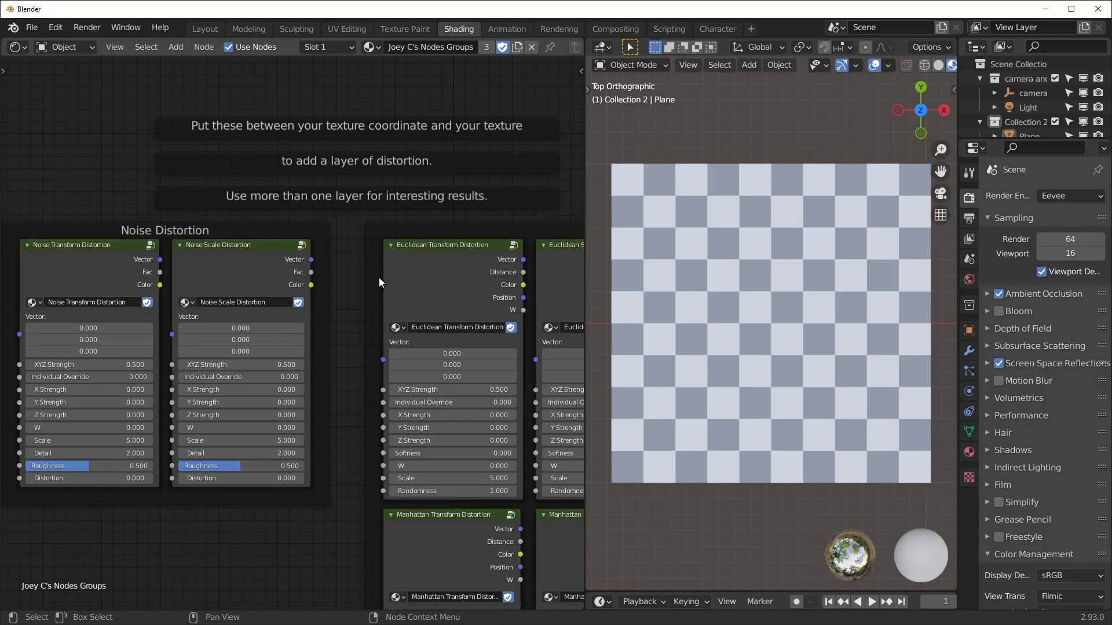
- Look over the Noise Distortion and Voronoi Distortion node groups
scroll(379, 277, "down", 3)
middle_click_drag(384, 284, 372, 246)
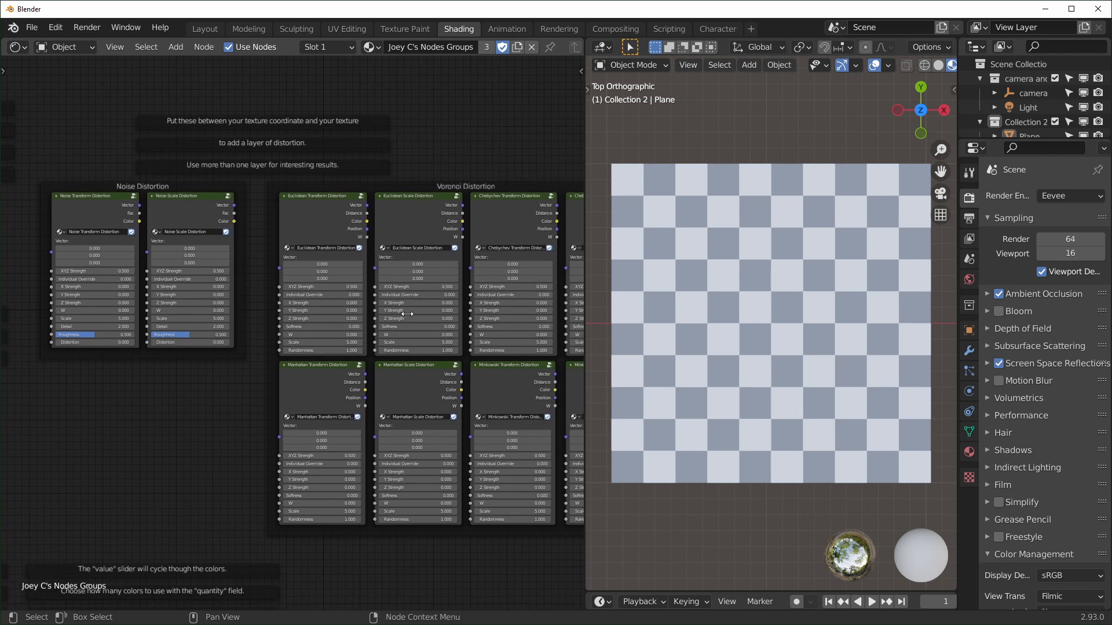
middle_click_drag(504, 360, 446, 367)
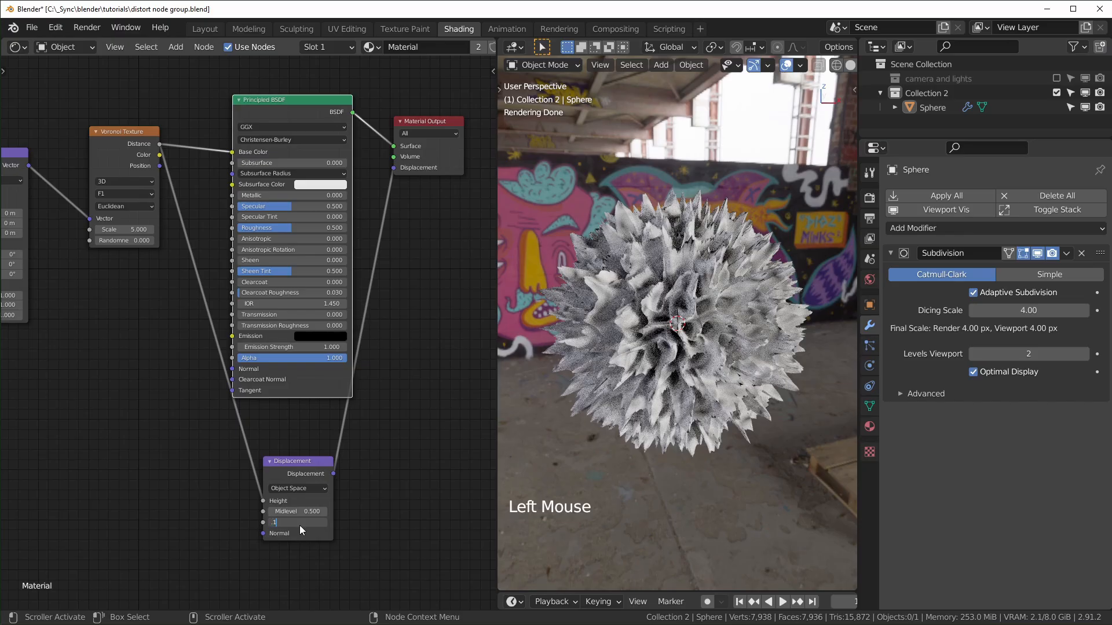
- In the distort node group file, set the Displacement node's Scale to 0.100 and inspect the displaced sphere up close
left_click_drag(299, 526, 298, 525)
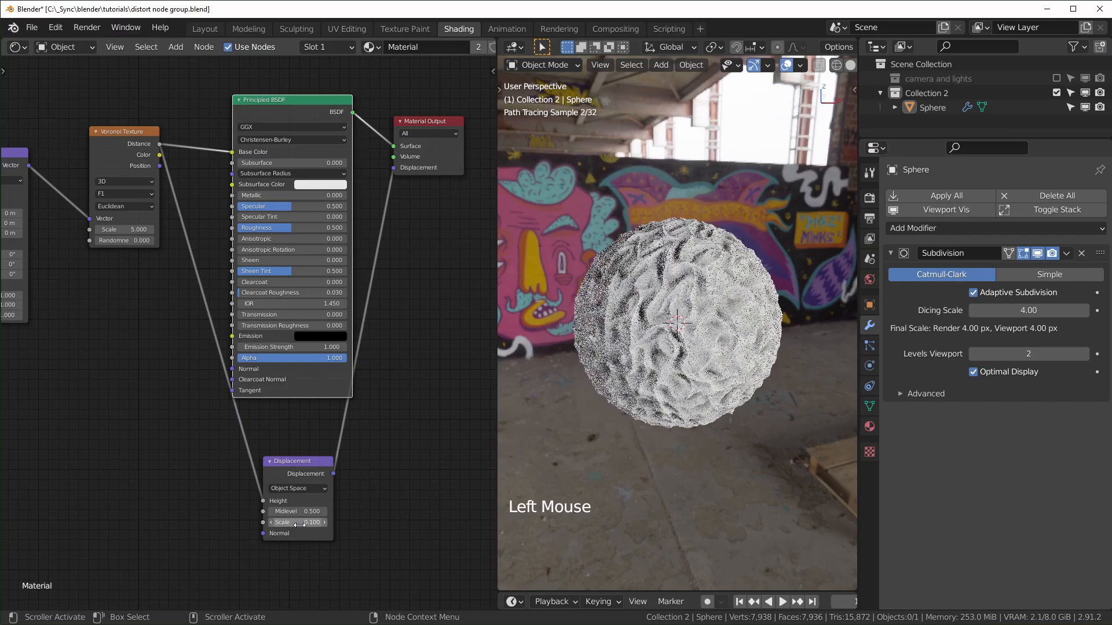
scroll(815, 155, "up", 2)
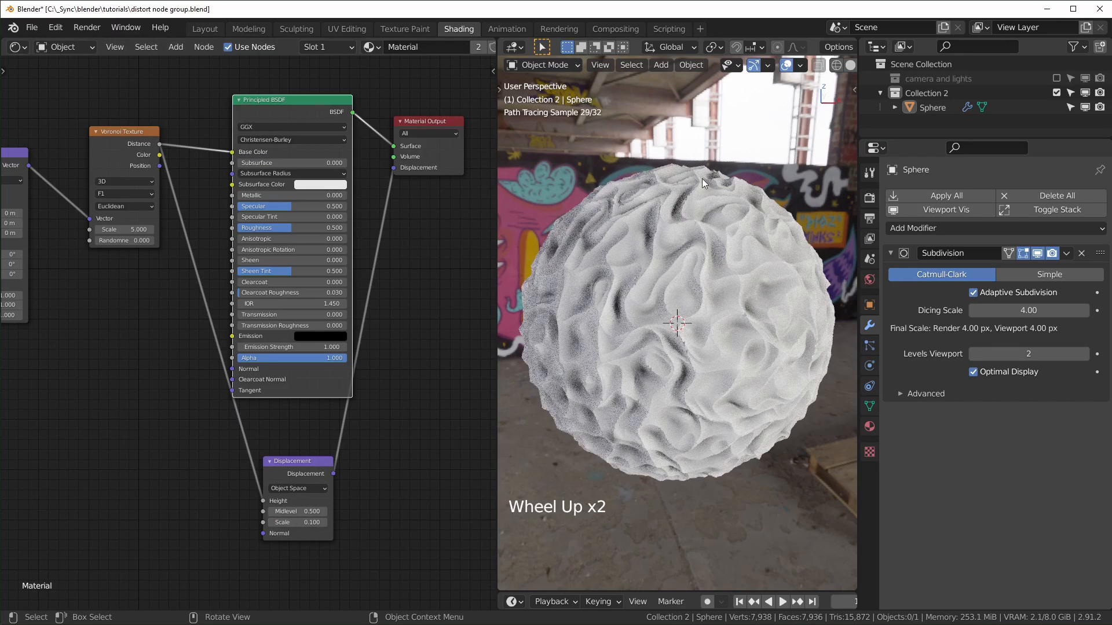
key("ctrl+space")
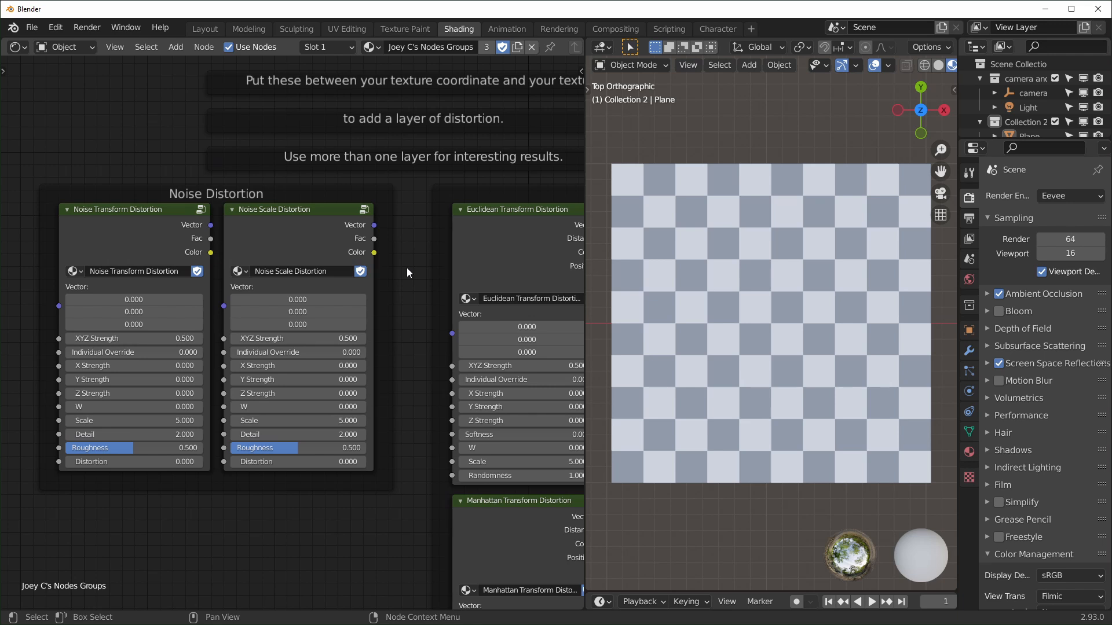
- Inspect the inputs and outputs of the Noise Transform Distortion and Noise Scale Distortion groups
scroll(407, 268, "up", 2)
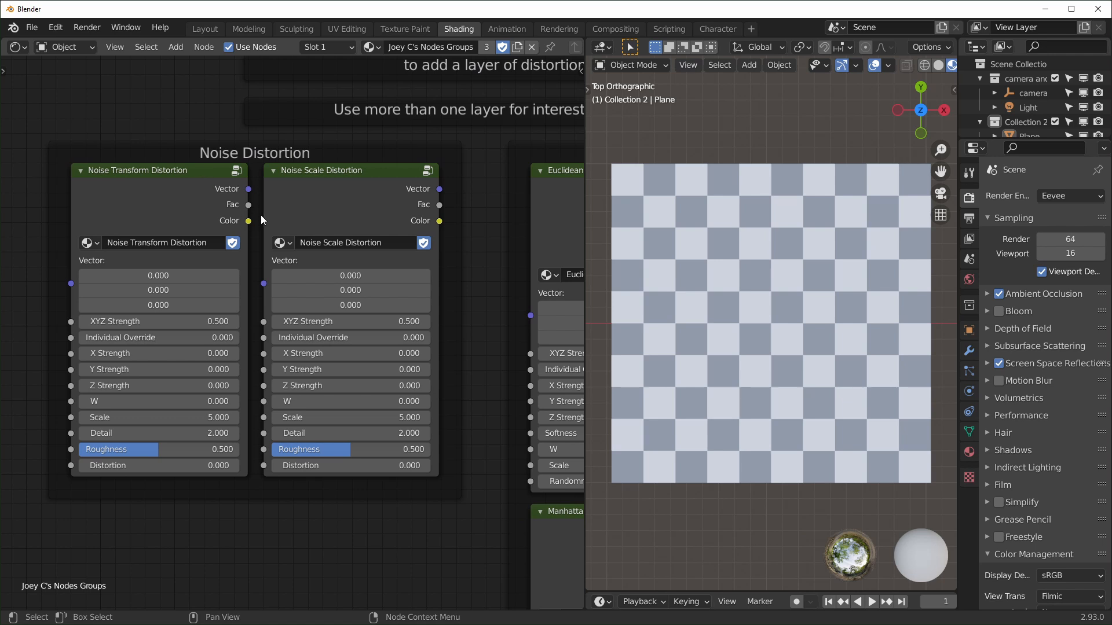
scroll(176, 193, "down", 3)
middle_click_drag(231, 220, 228, 183)
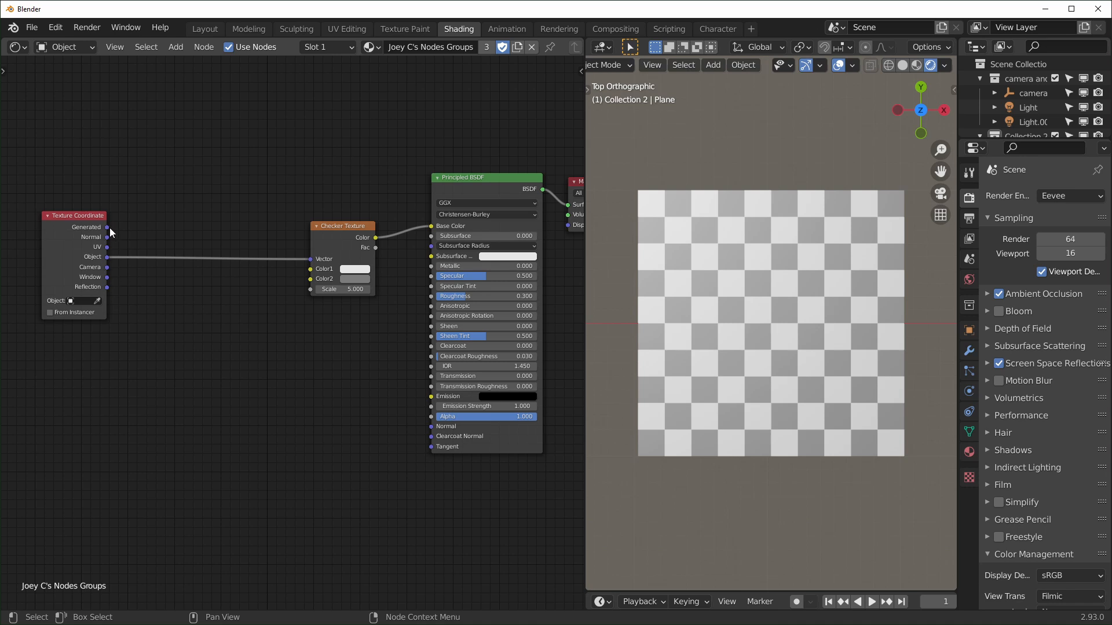
- Move the Noise Transform Distortion node out of its frame and insert it between the Texture Coordinate's Object output and the Checker Texture
scroll(324, 422, "down", 3)
middle_click_drag(325, 422, 325, 323)
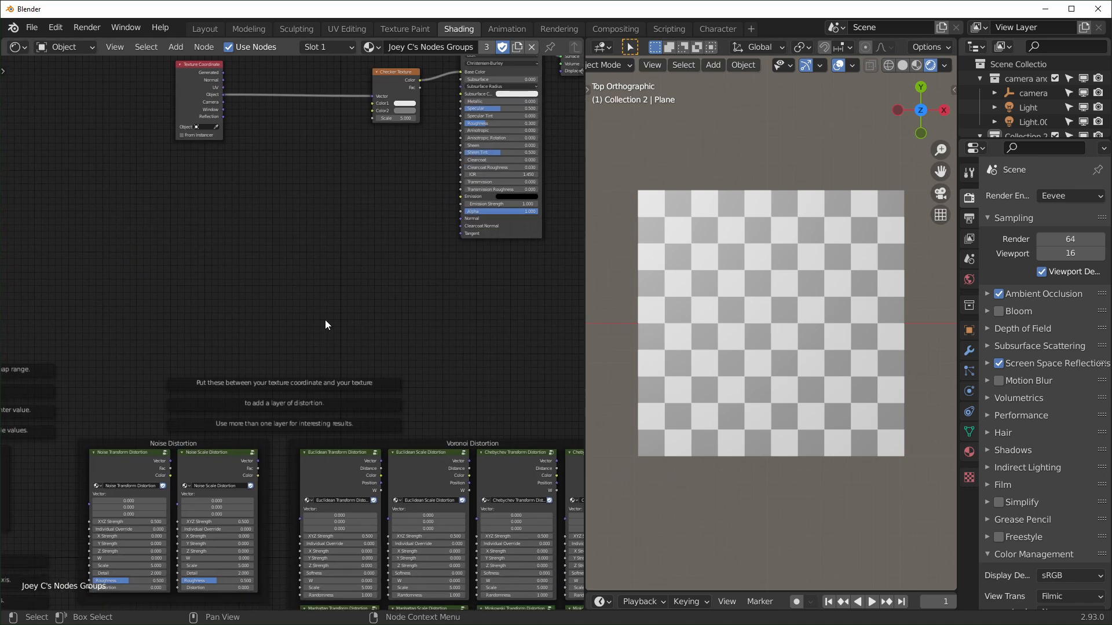
middle_click_drag(325, 320, 328, 289)
left_click(142, 414)
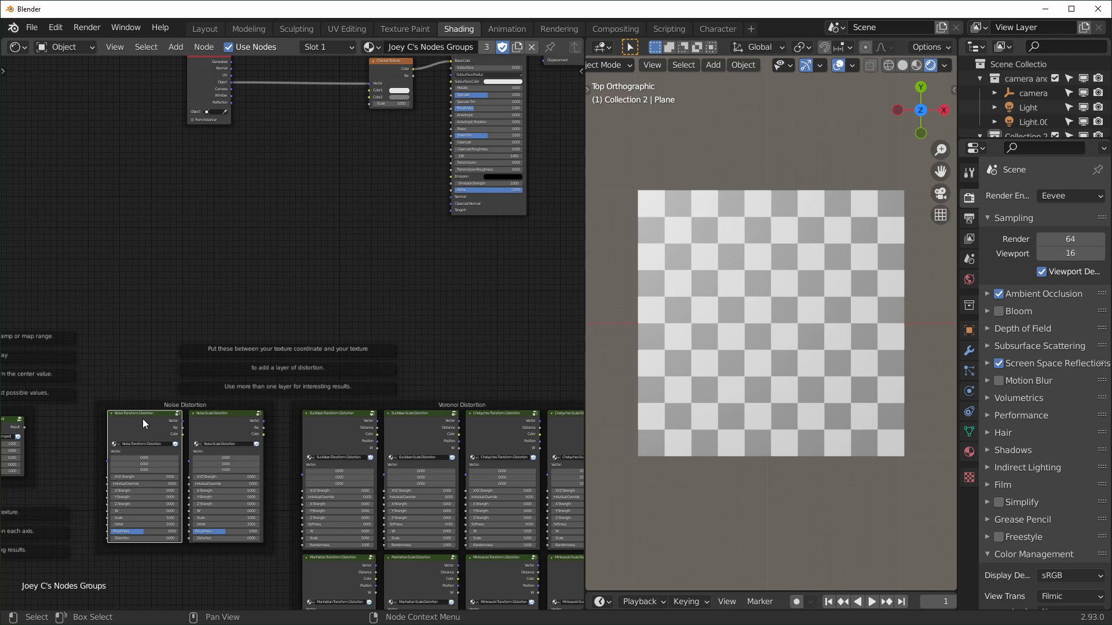
left_click_drag(155, 428, 314, 172)
scroll(314, 172, "up", 2)
middle_click_drag(314, 171, 263, 412)
scroll(264, 413, "up", 3)
middle_click_drag(290, 357, 321, 413)
left_click_drag(300, 341, 306, 164)
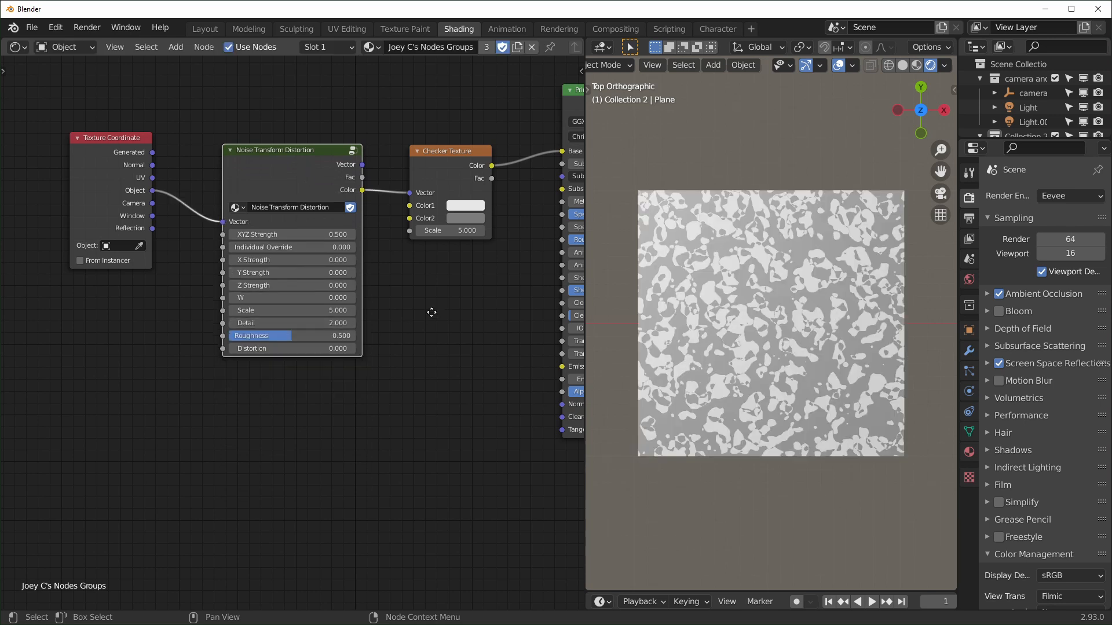
- Connect the Noise Transform Distortion's Vector output to the Checker Texture's Vector input, replacing the Color link
middle_click_drag(433, 308, 349, 358)
scroll(349, 359, "up", 3)
middle_click_drag(274, 212, 334, 213)
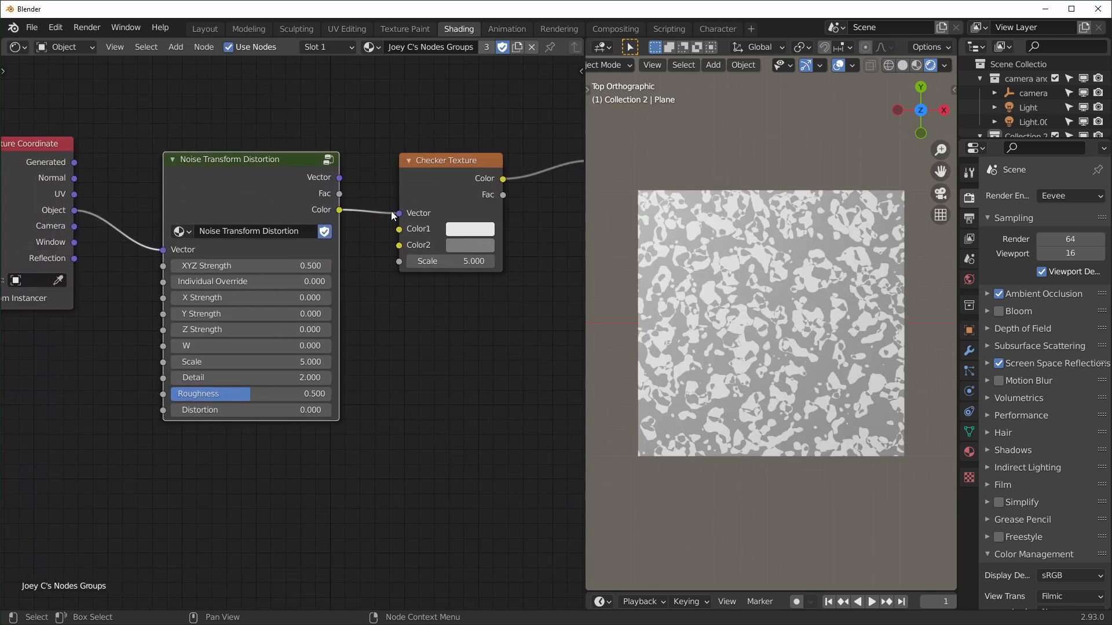
left_click_drag(340, 178, 346, 169)
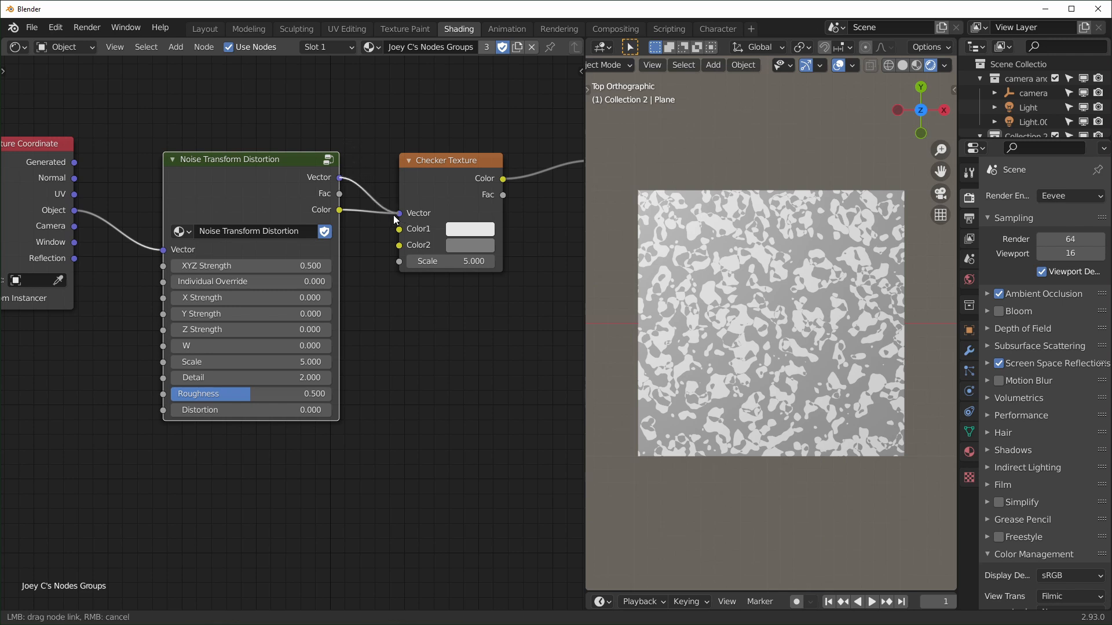
left_click_drag(395, 219, 398, 215)
- Set the Noise Transform Distortion's XYZ Strength to 0
scroll(377, 439, "up", 1)
scroll(822, 293, "up", 1)
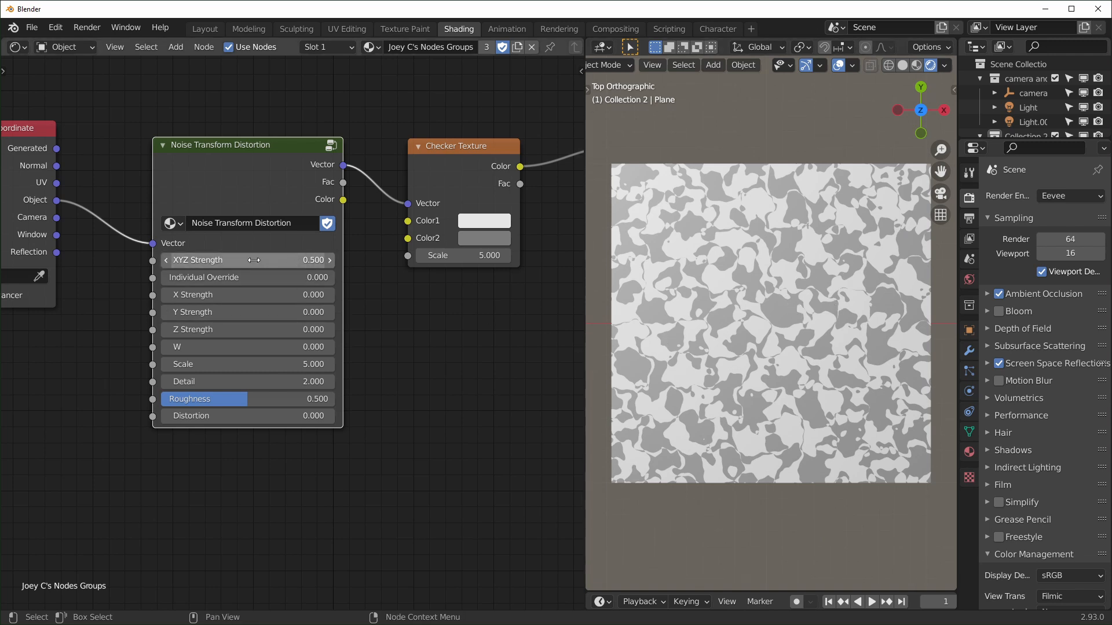
middle_click_drag(247, 260, 282, 263)
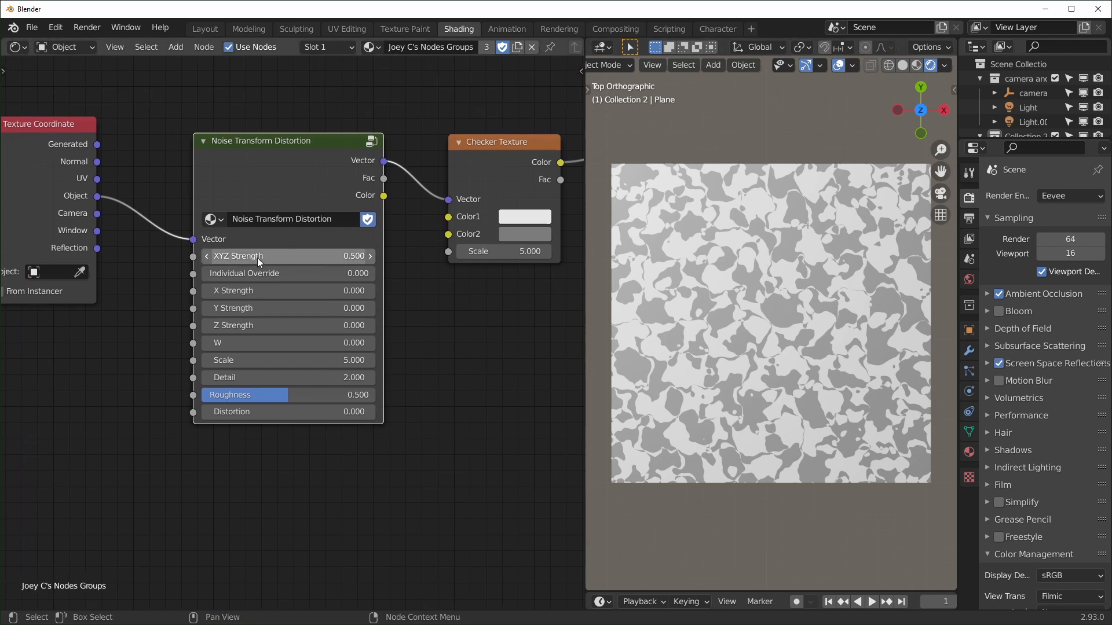
left_click(329, 262)
type("0")
key("Return")
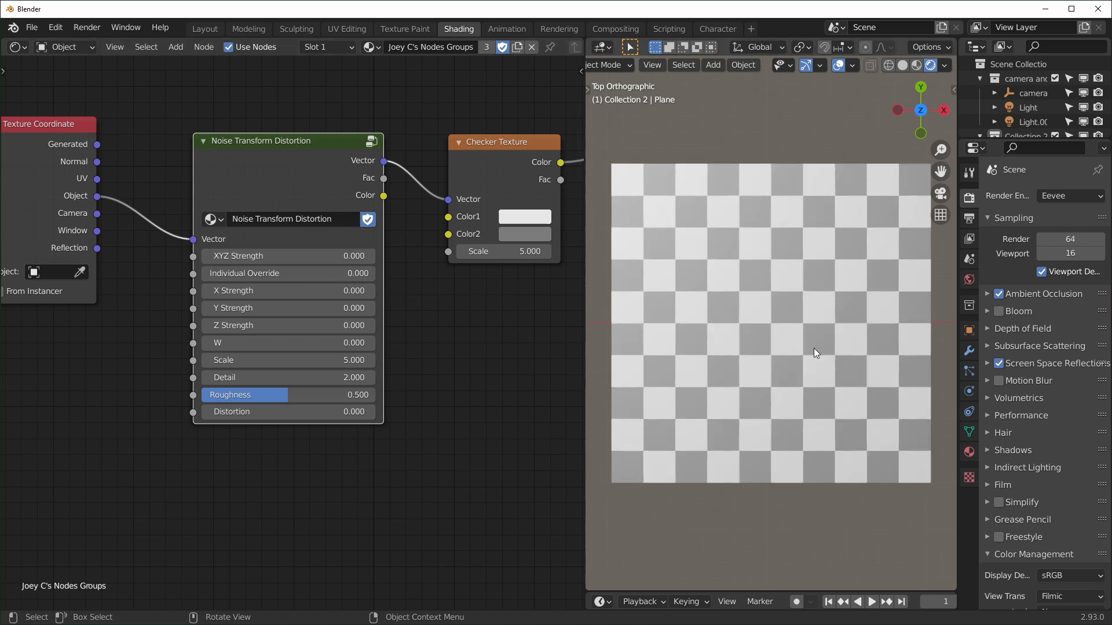
- Vary the Noise Transform Distortion's XYZ Strength through 0.200 and -0.150 to -0.190, checking the distorted checker pattern
left_click_drag(289, 257, 301, 257)
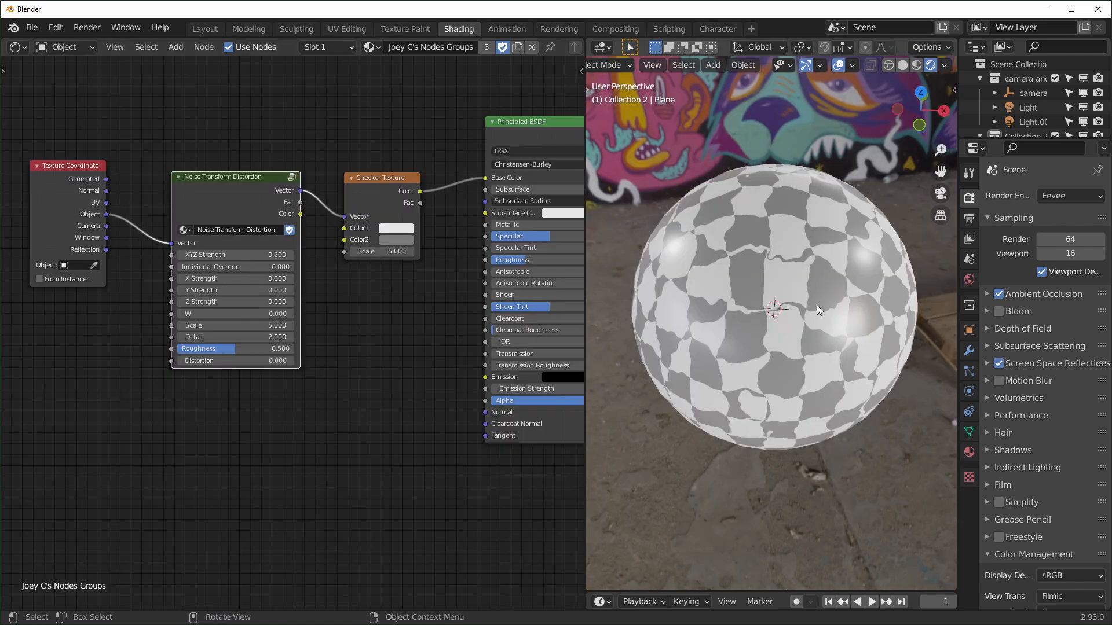
left_click_drag(286, 255, 273, 255)
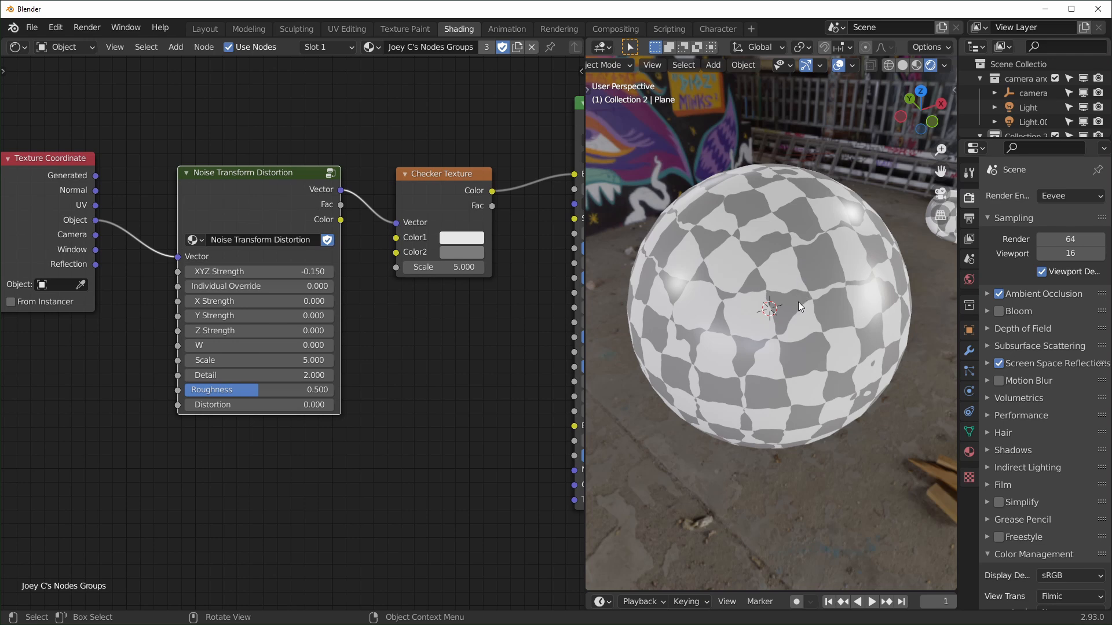
middle_click_drag(842, 290, 744, 287)
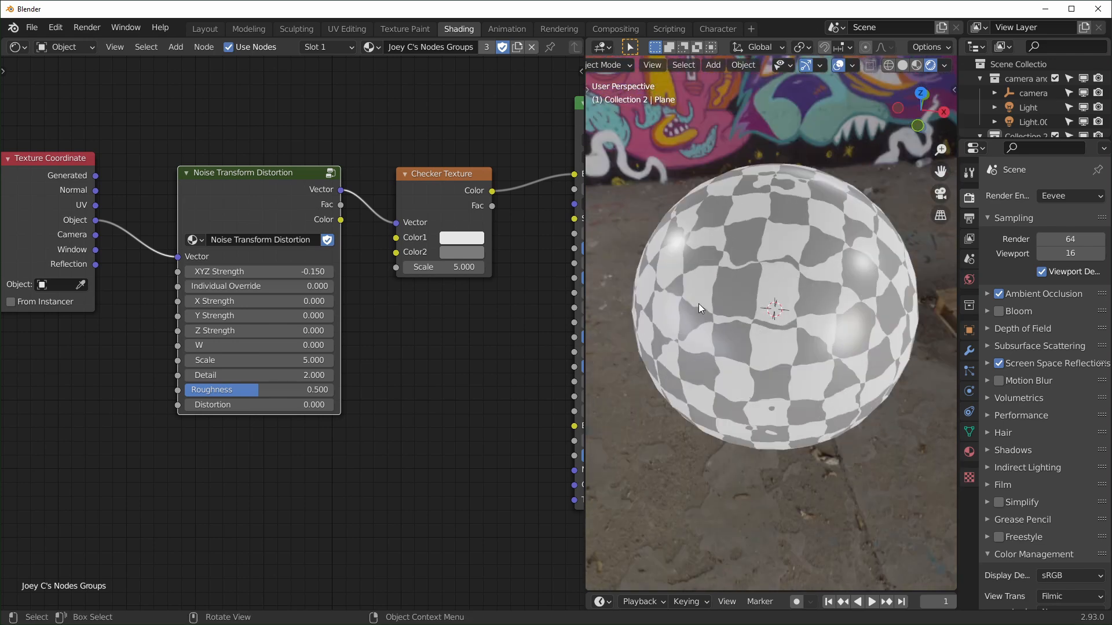
left_click_drag(260, 271, 239, 271)
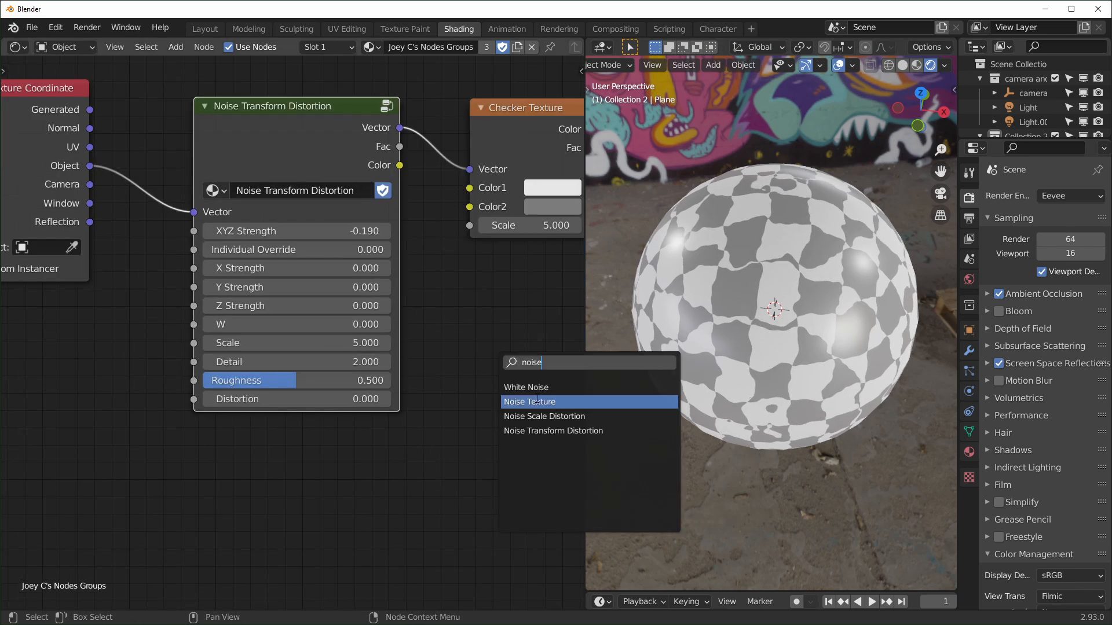
- Add a 4D Noise Texture node for comparison and try varying the Noise Transform Distortion's W value
left_click(536, 402)
left_click(487, 483)
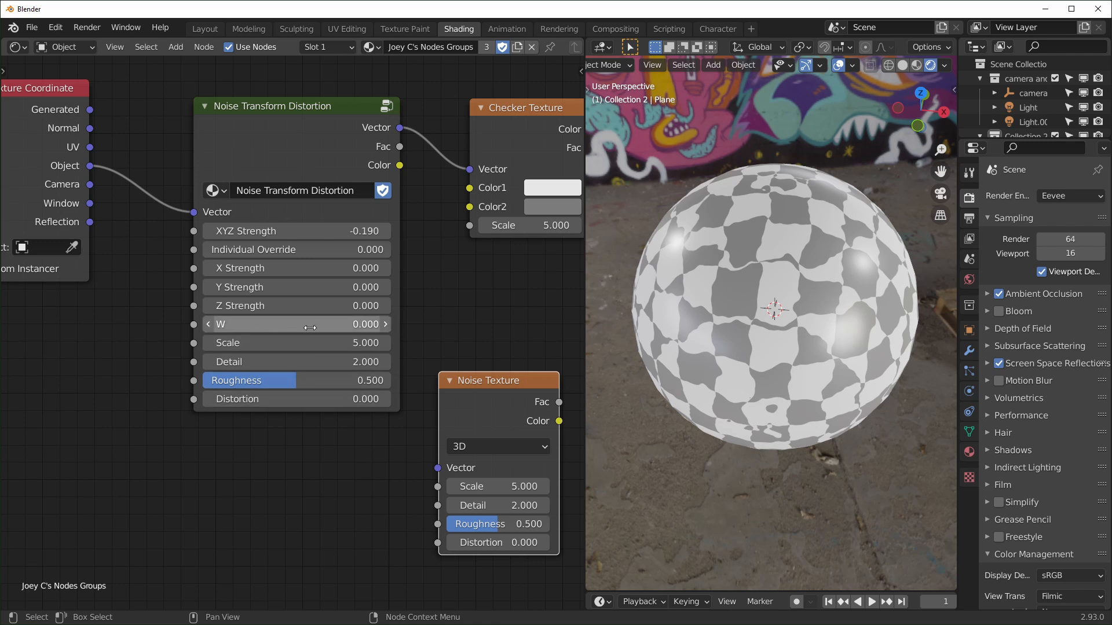
left_click(514, 446)
left_click(508, 522)
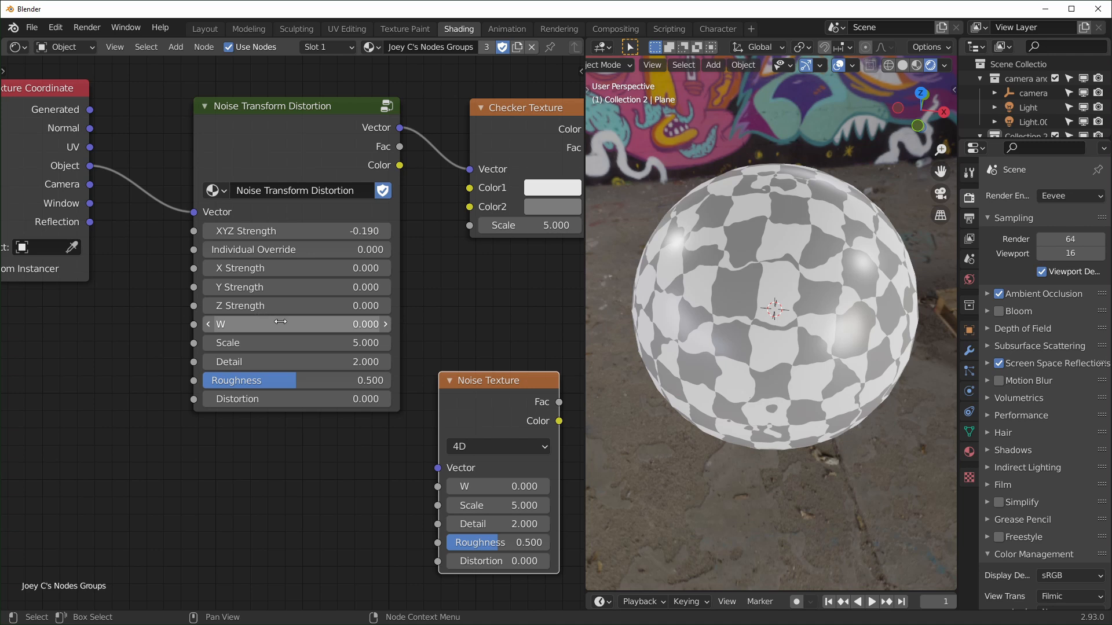
left_click_drag(284, 329, 435, 329)
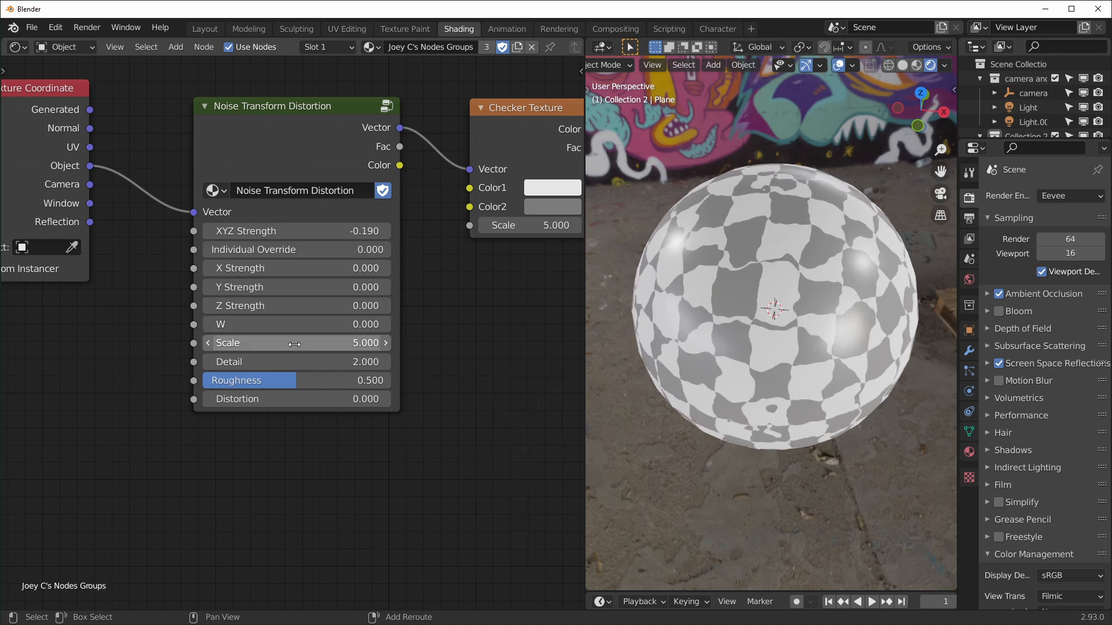
- Try the Noise Transform Distortion's Scale at 80.470 and Detail at 16.000, restoring each value after checking the checker pattern
left_click_drag(295, 342, 464, 343)
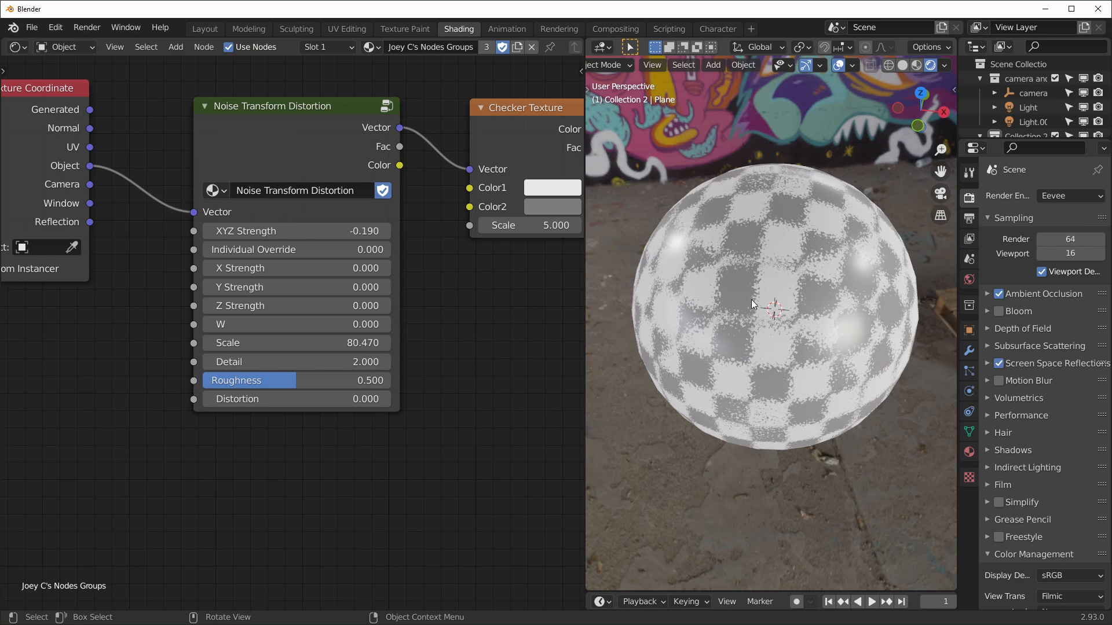
key("BackSpace")
left_click_drag(295, 362, 324, 362)
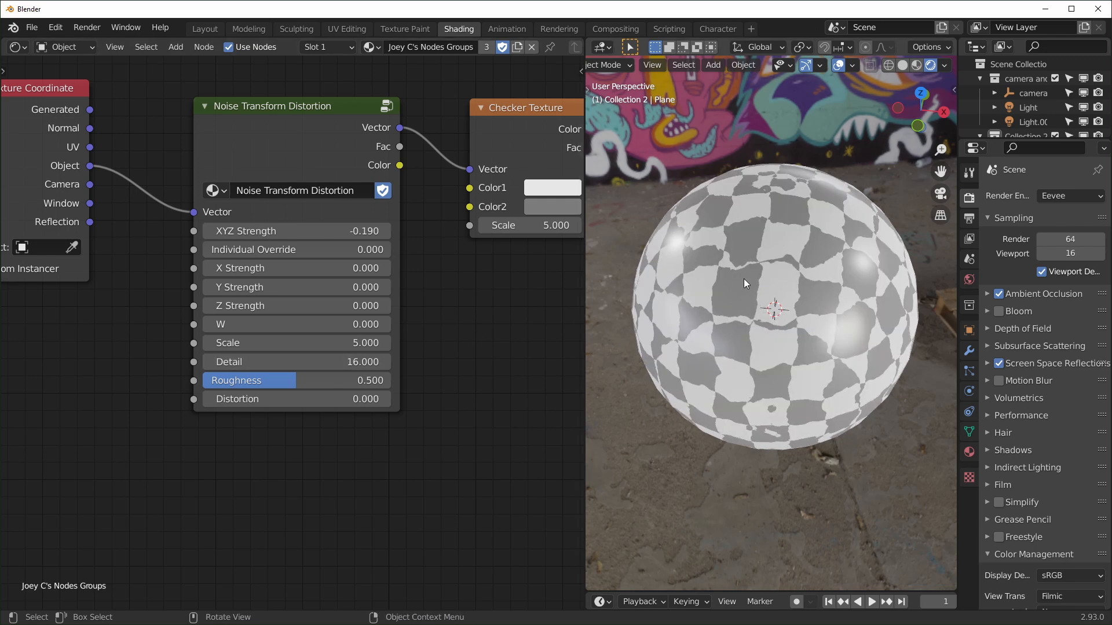
scroll(744, 293, "up", 10)
key("ctrl+z")
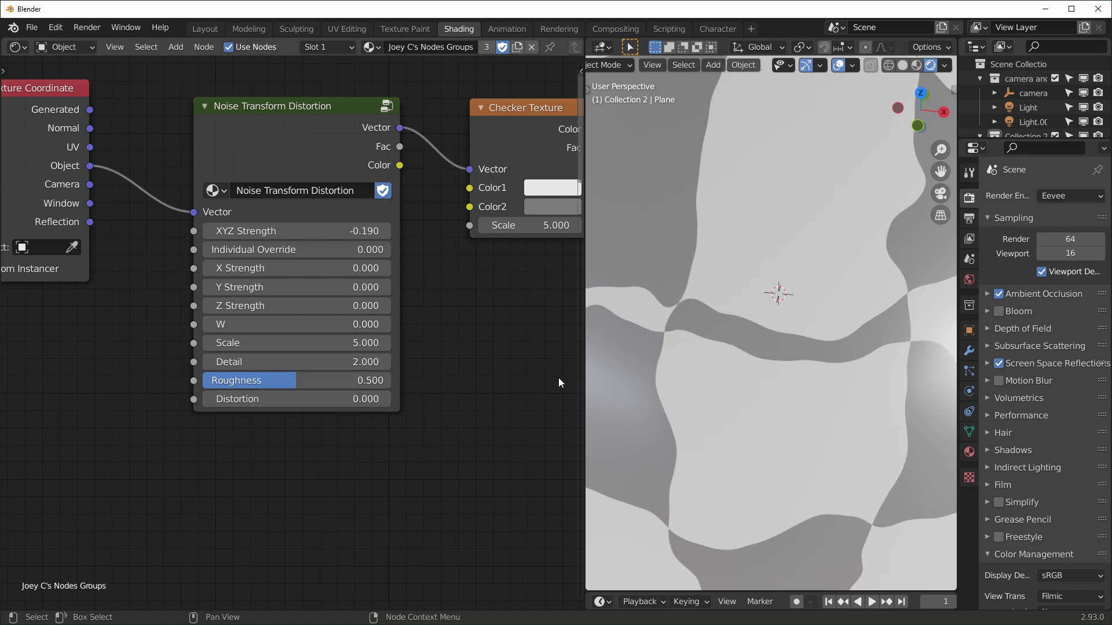
scroll(435, 381, "down", 2)
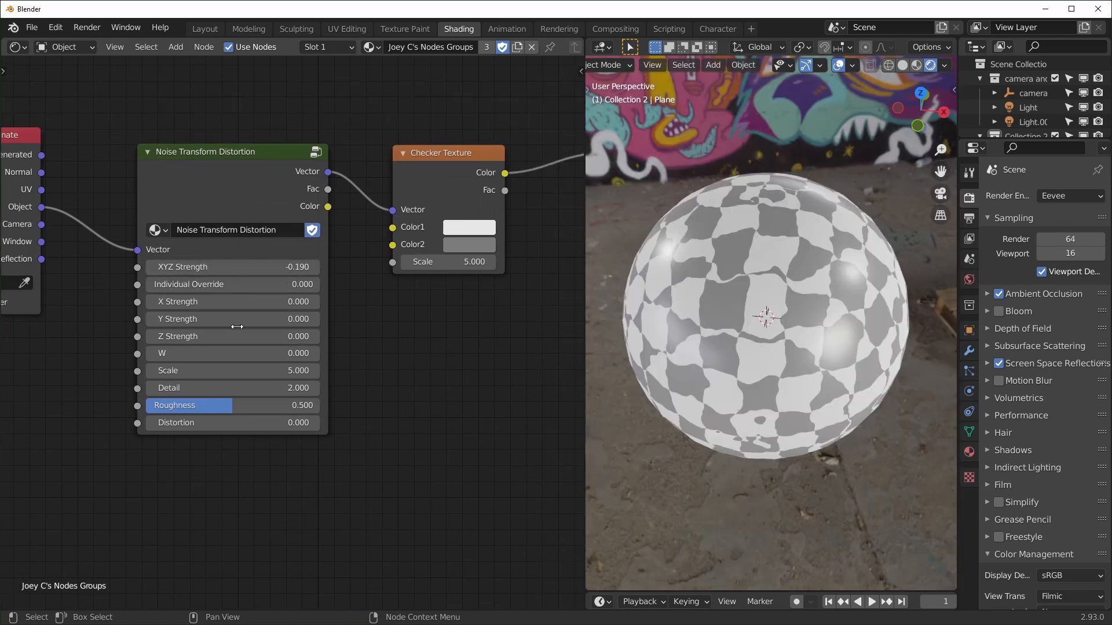
- Try X Strength and Y Strength at 3.800 with Individual Override off, and reset both to their defaults
scroll(235, 303, "up", 1)
middle_click_drag(234, 302, 248, 304)
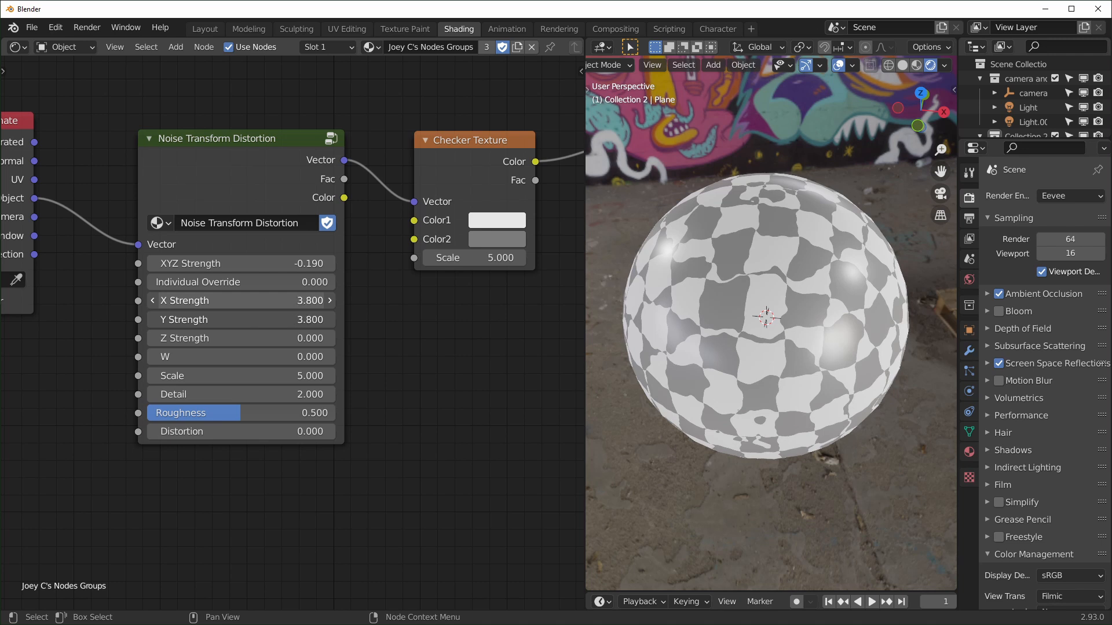
key("BackSpace")
key("BackSpace")
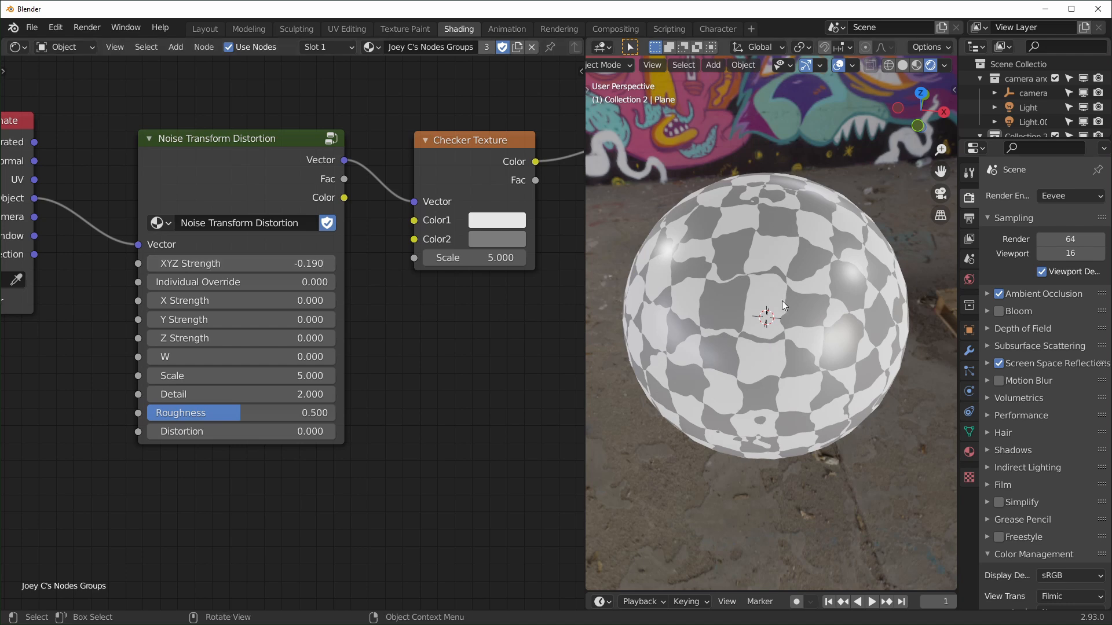
- Set the Noise Transform Distortion's XYZ Strength to 0.440, Individual Override to 1.000 and X Strength to 0.410
left_click_drag(243, 264, 290, 264)
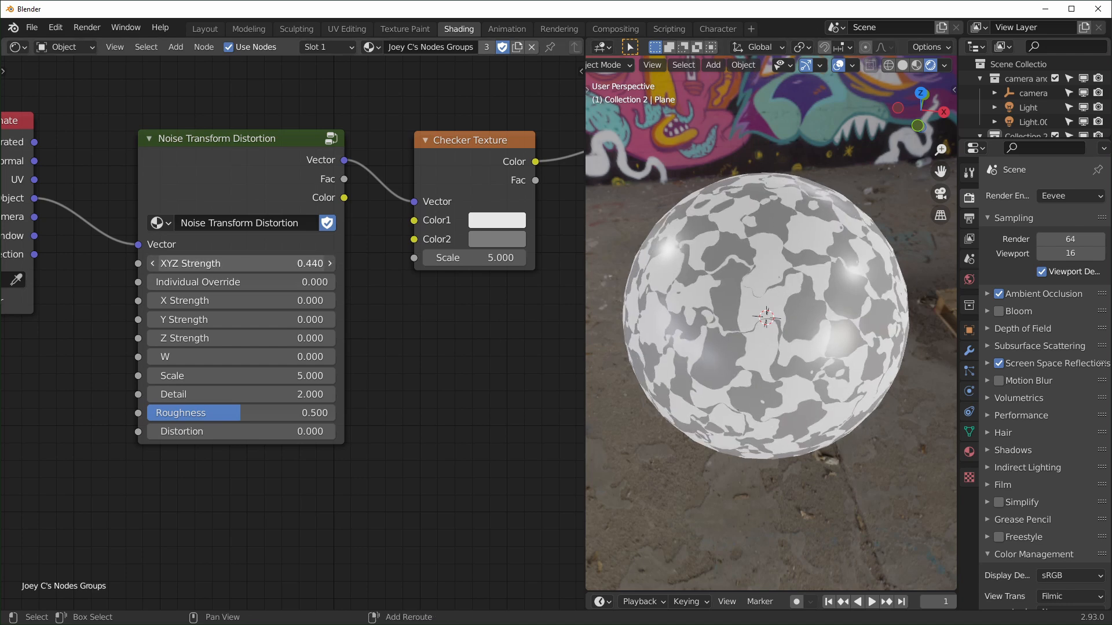
left_click_drag(183, 282, 336, 283)
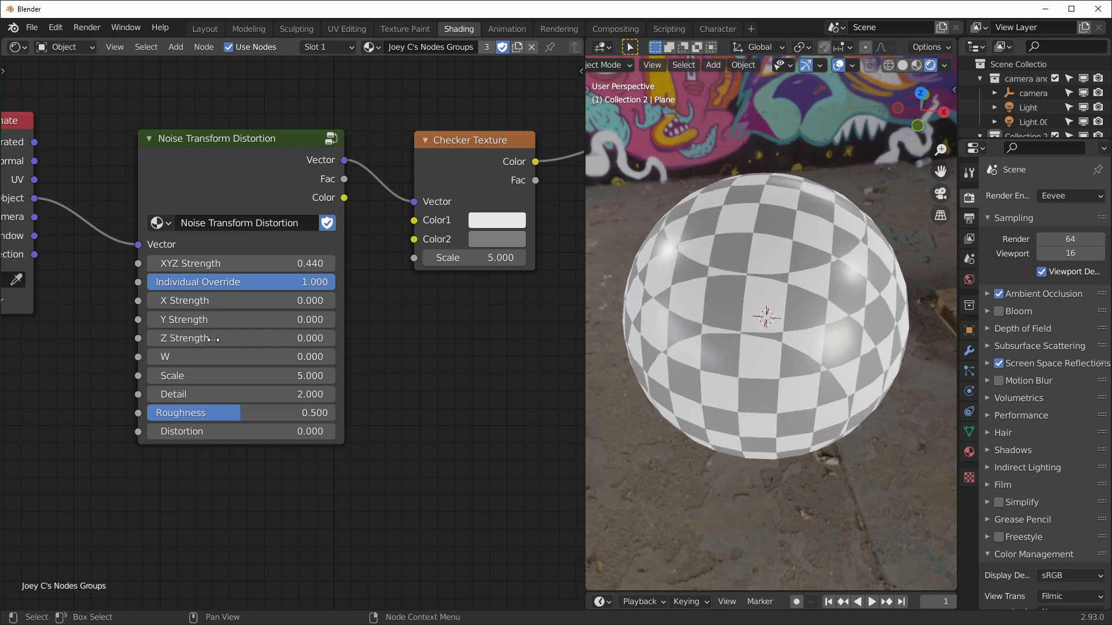
left_click_drag(237, 301, 293, 300)
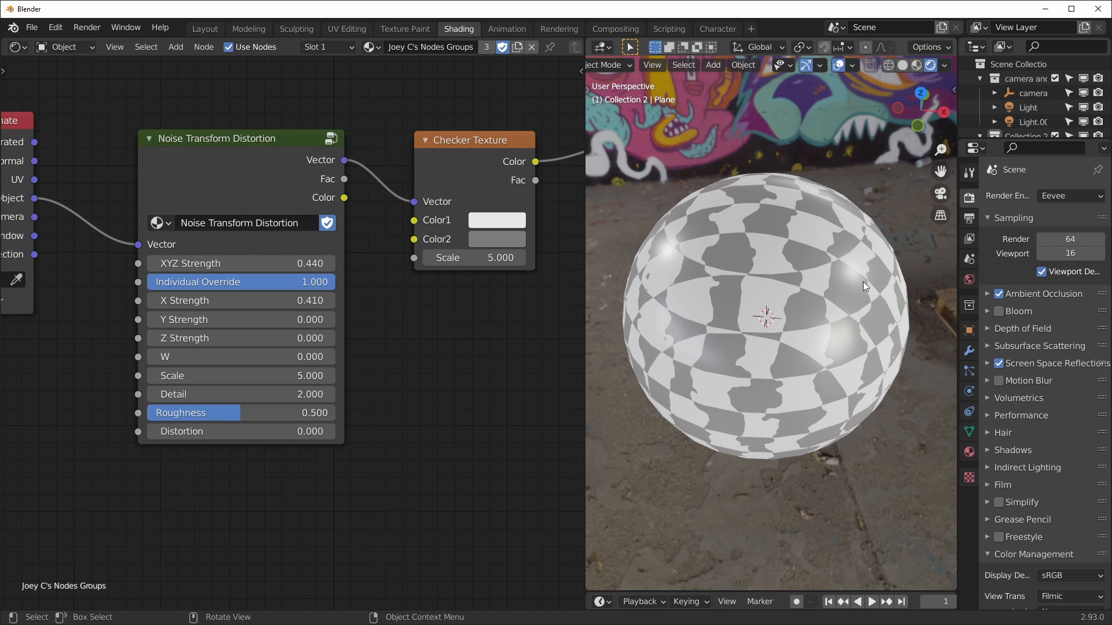
- Show the flat checkered plane in top orthographic view and set the Noise Transform Distortion's Y Strength to 0.300
middle_click_drag(883, 260, 694, 310)
middle_click_drag(620, 340, 796, 343)
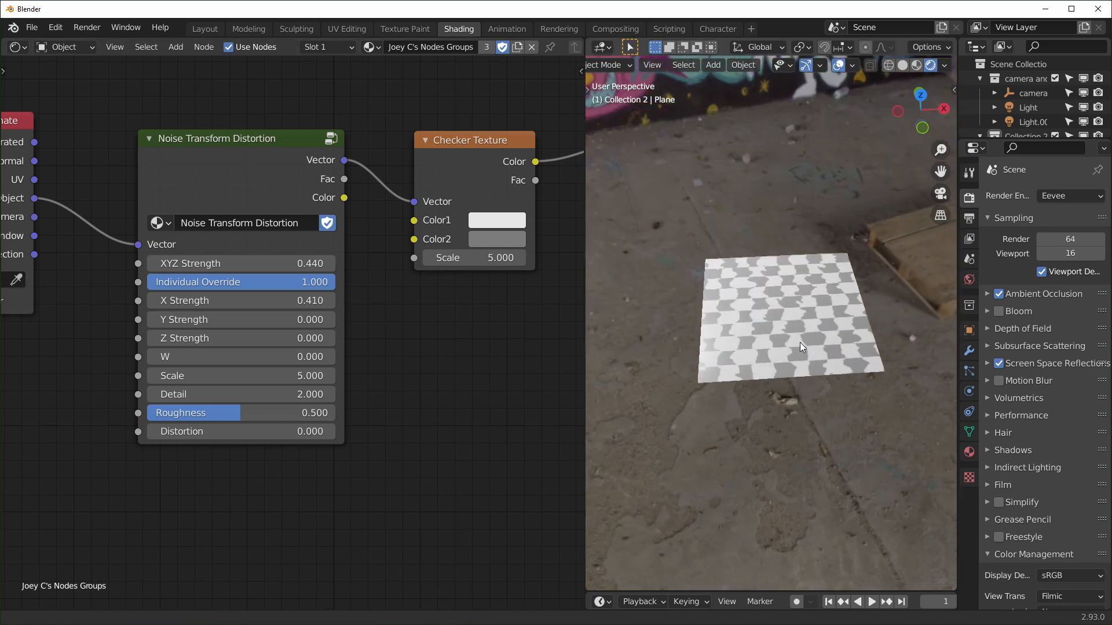
scroll(799, 345, "up", 2)
key("KP_7")
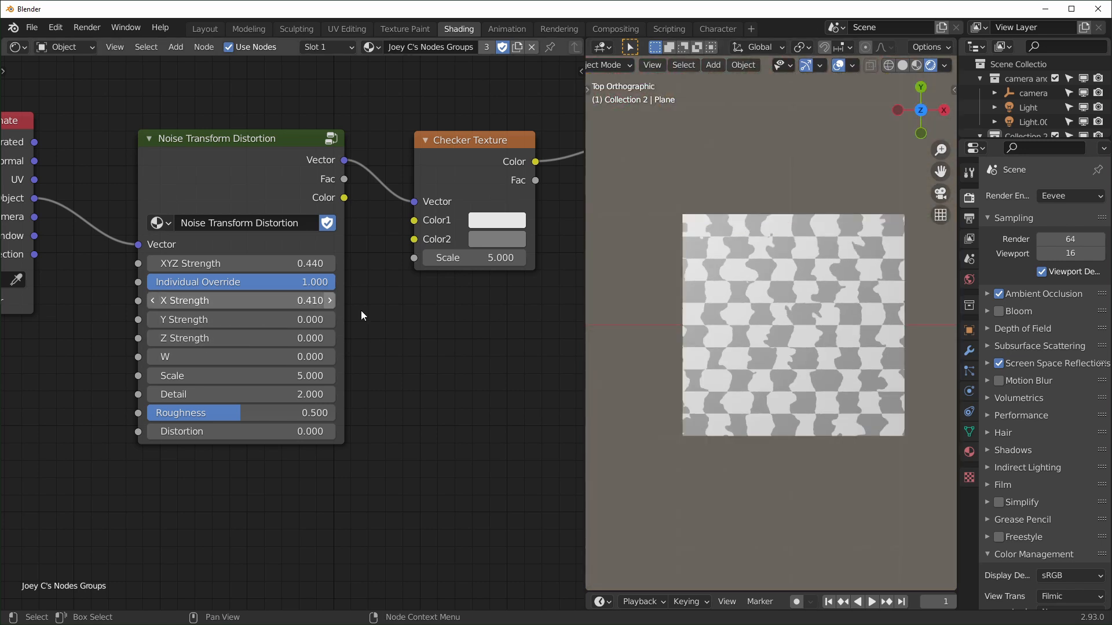
mouse_move(239, 338)
left_mouse_down()
mouse_move(256, 339)
mouse_move(232, 338)
mouse_move(241, 338)
left_mouse_up()
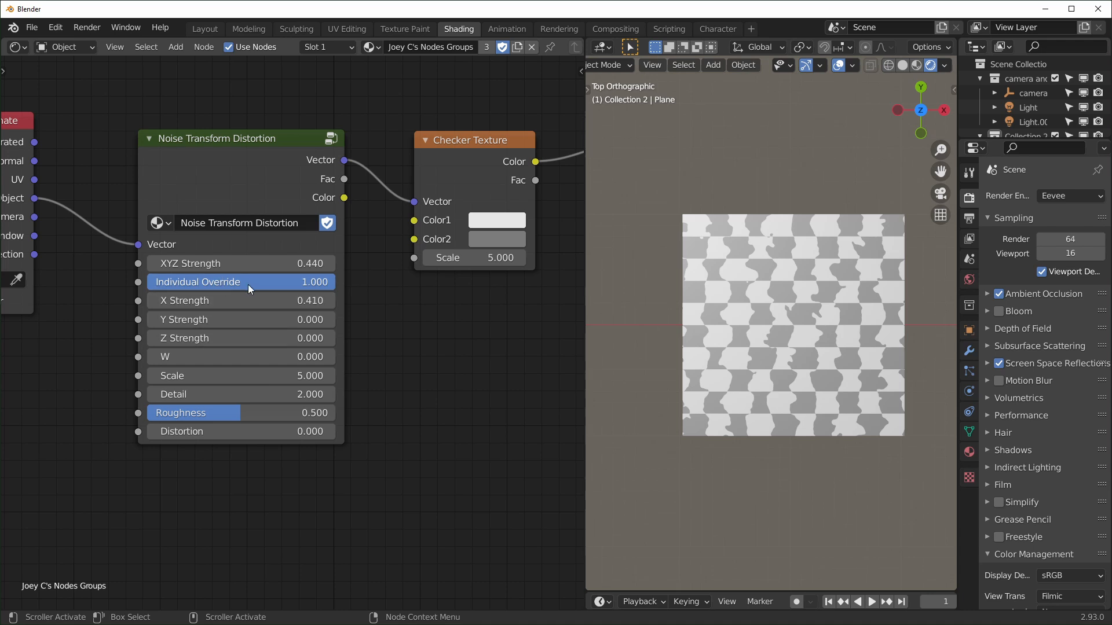
mouse_move(244, 320)
left_mouse_down()
mouse_move(280, 320)
mouse_move(262, 319)
left_mouse_up()
scroll(347, 147, "up", 1)
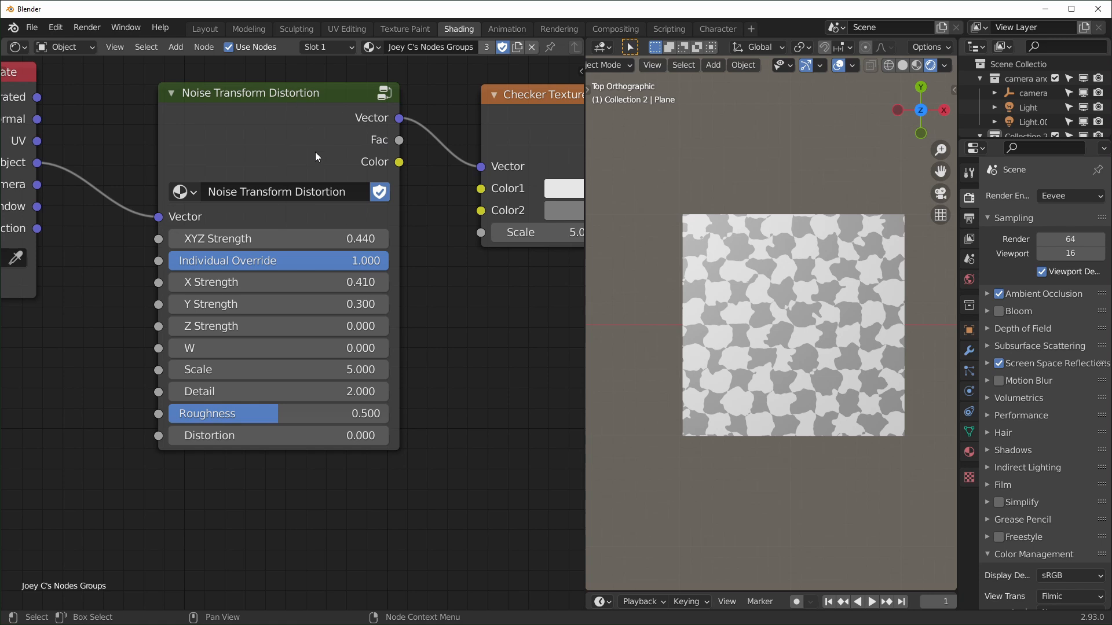
- Preview the Noise Transform Distortion's separate outputs on the plane and examine its Fac output driving the sphere's roughness
middle_click_drag(273, 126, 215, 128)
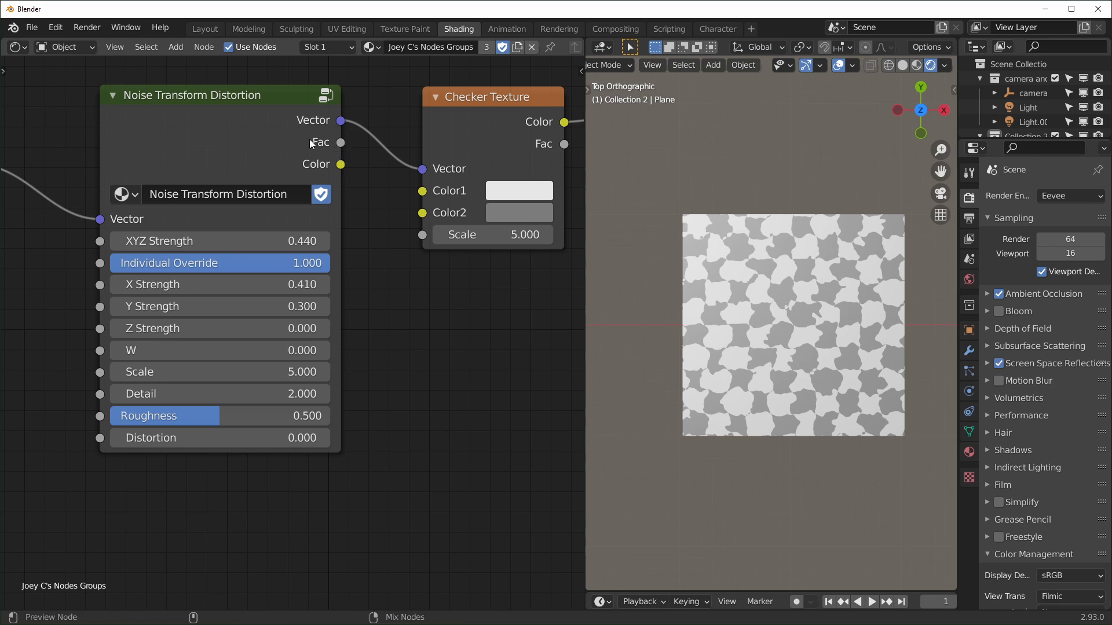
left_click(309, 154, "ctrl+shift")
left_click(295, 128, "ctrl+shift")
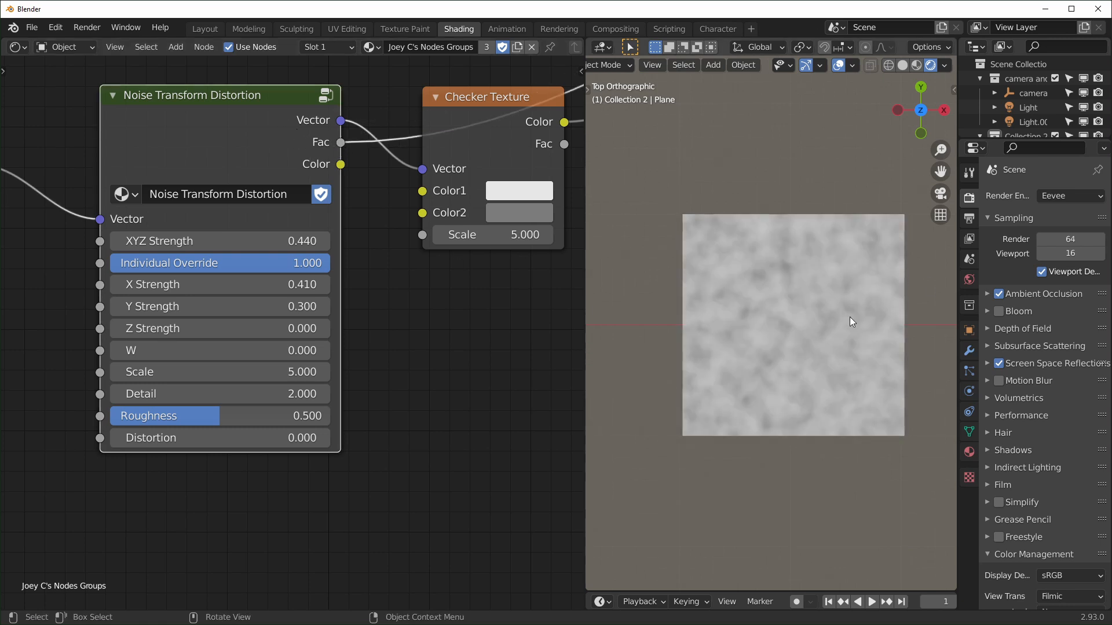
left_click(305, 158, "ctrl+shift")
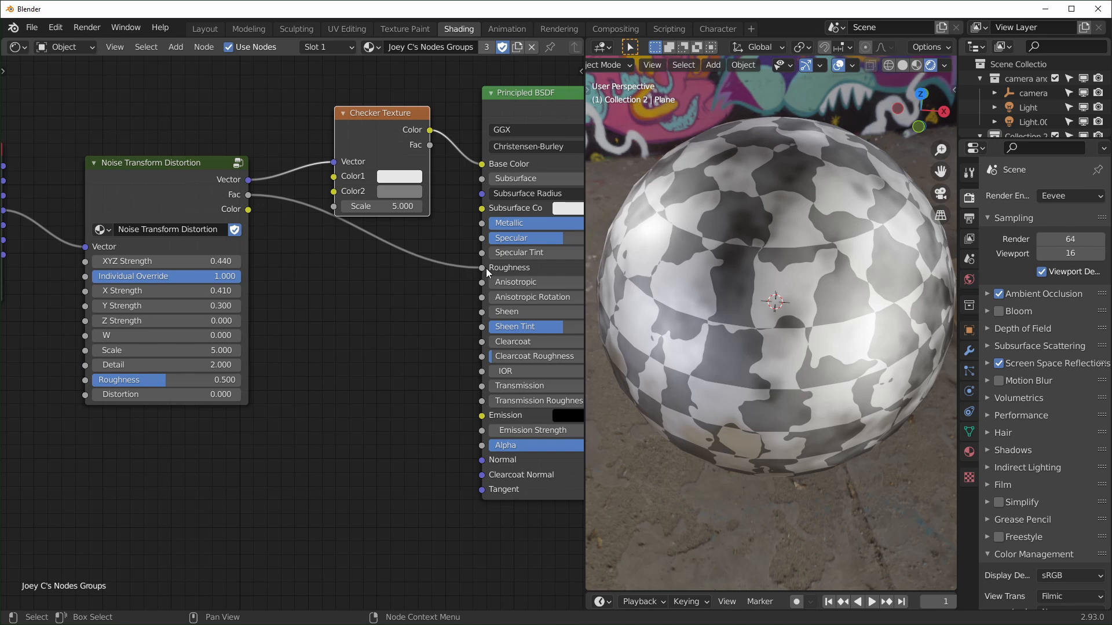
middle_click_drag(756, 245, 769, 191)
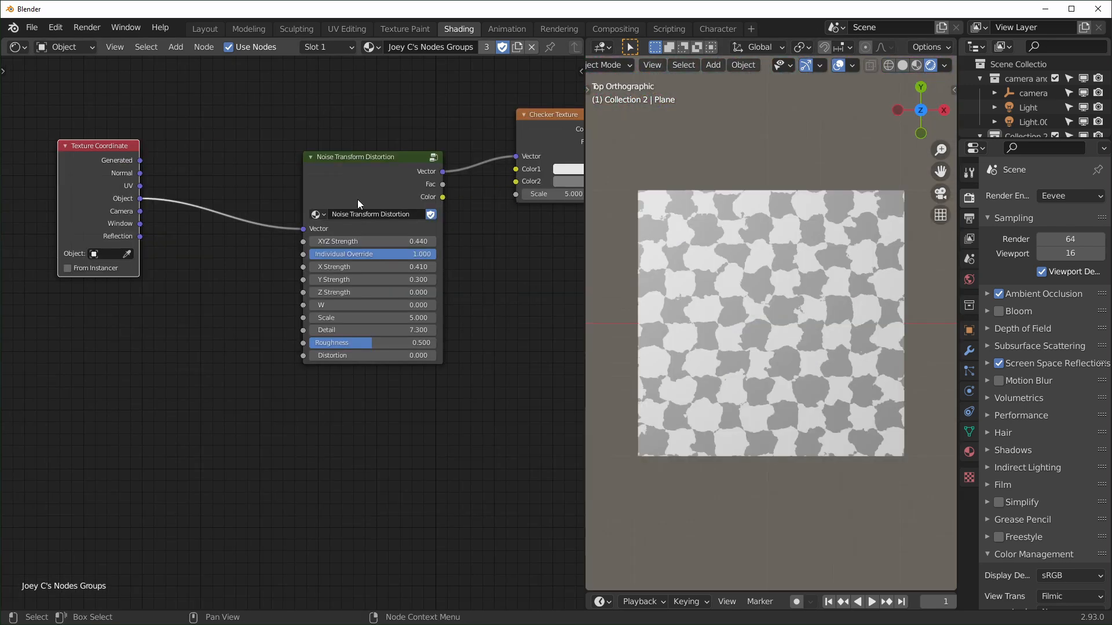
- Duplicate the Noise Transform Distortion node and insert the copy between the Texture Coordinate and the original node
scroll(359, 234, "up", 2)
middle_click_drag(381, 176, 313, 211)
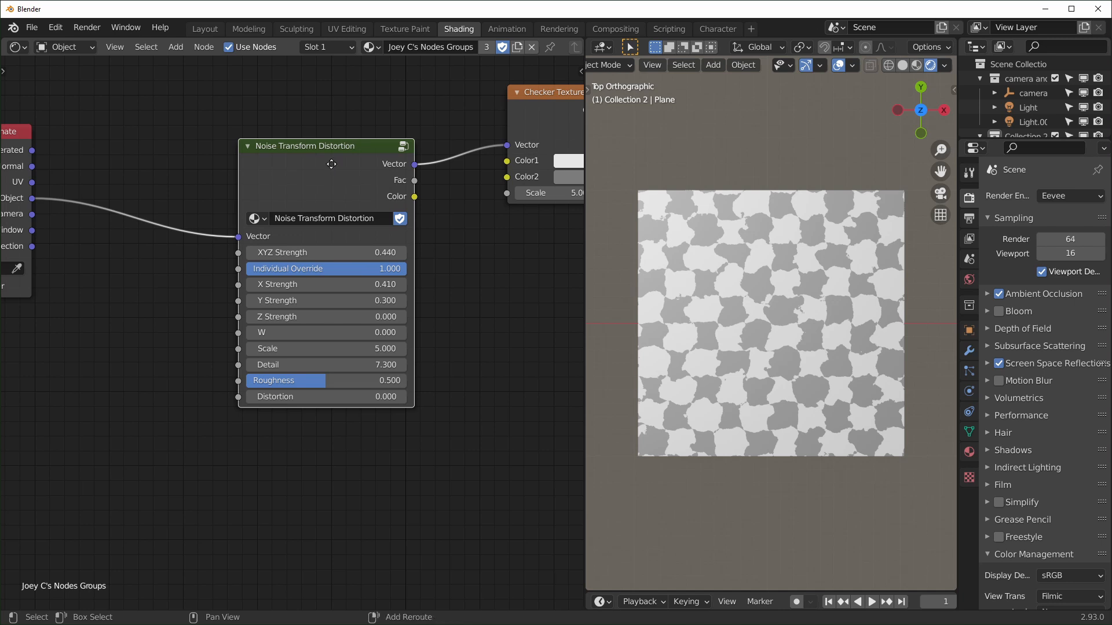
key("shift+d")
left_click(224, 134)
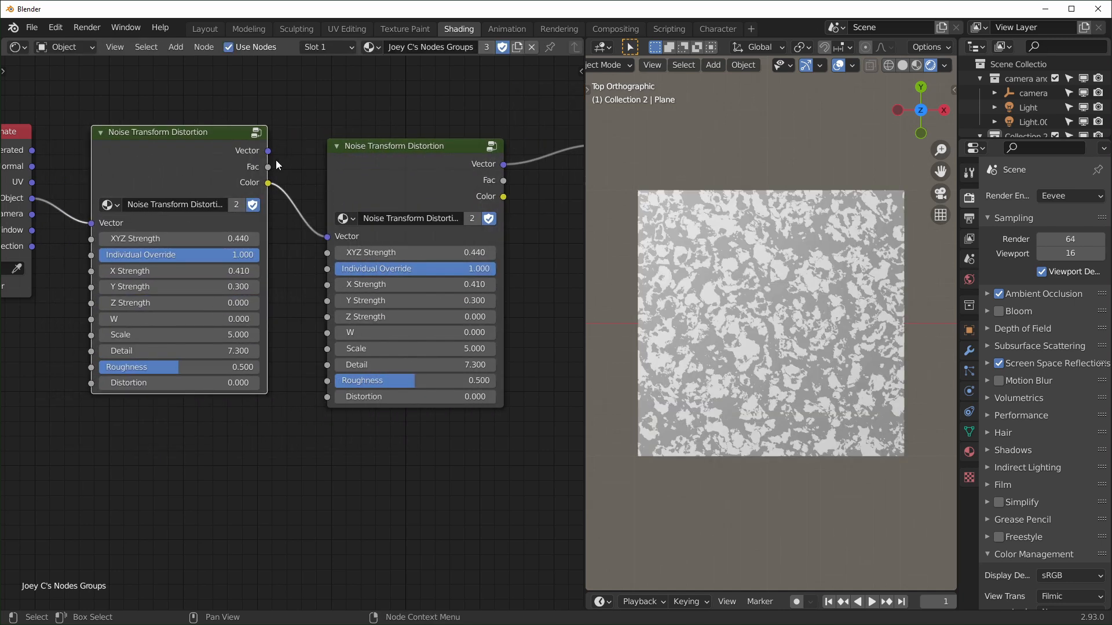
- Link the first distortion's Vector output to the second's Vector input, replacing the Color link, and lower XYZ Strength on both
left_click_drag(269, 151, 292, 124)
left_click_drag(331, 206, 314, 235)
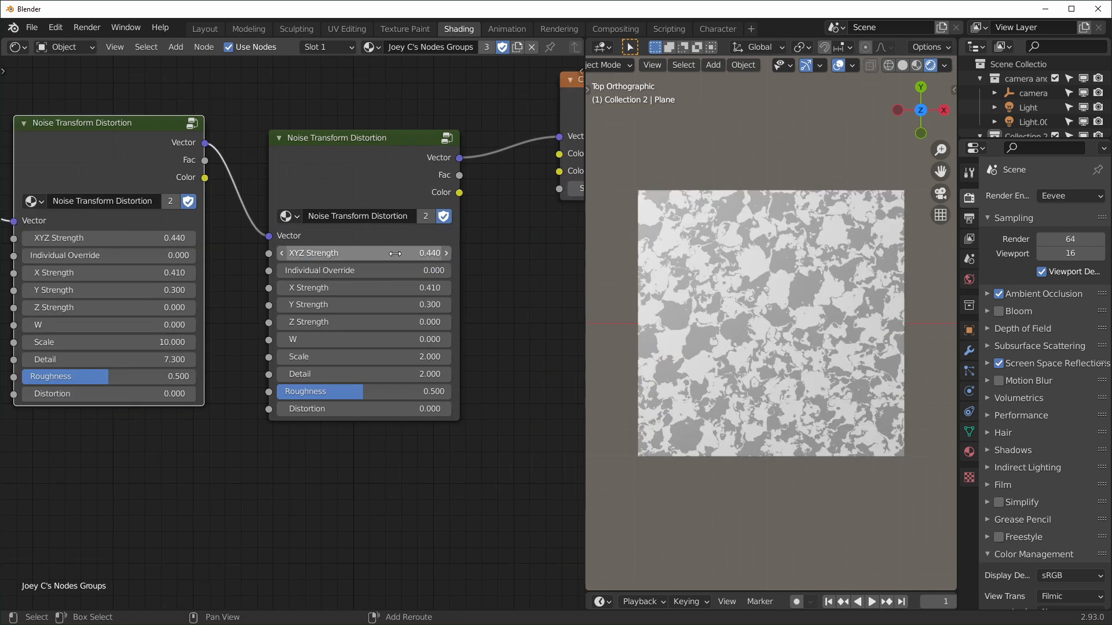
left_click_drag(370, 253, 277, 257)
left_click_drag(110, 238, 75, 238)
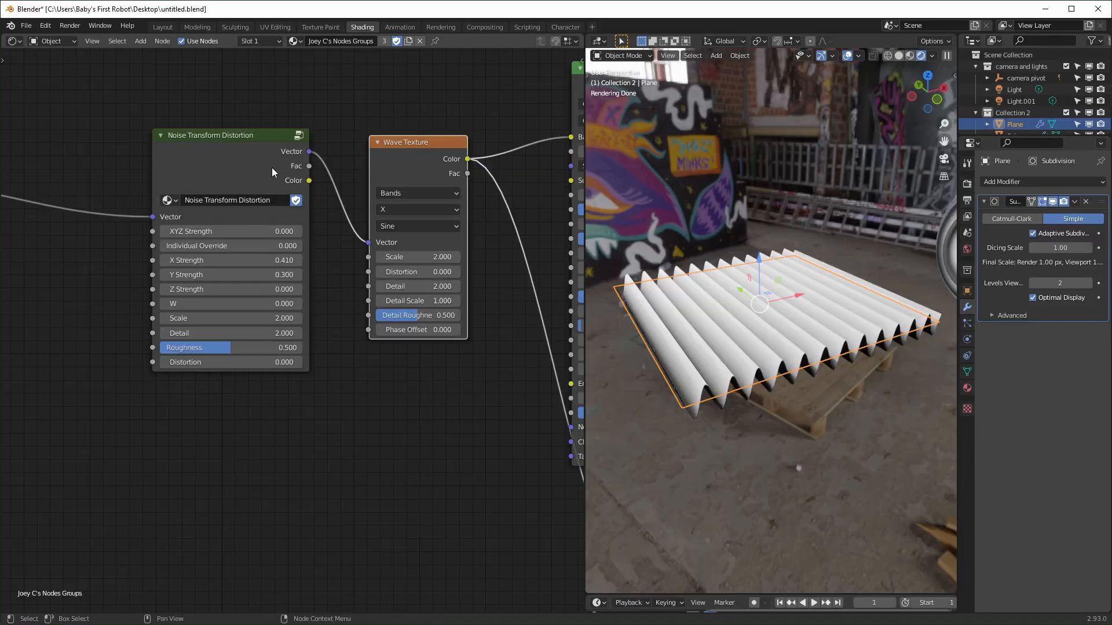
- Set XYZ Strength to 0.570 on the Noise Transform Distortion feeding the Wave Texture and inspect the plane's displacement up close
scroll(421, 395, "down", 1)
middle_click_drag(421, 394, 228, 380)
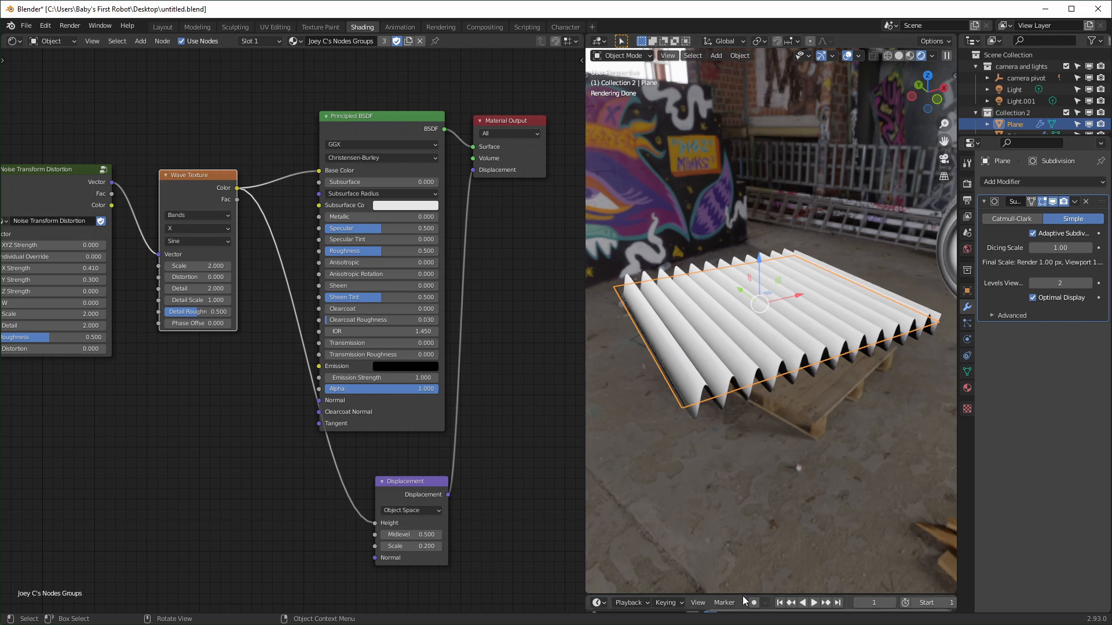
left_click_drag(743, 593, 744, 597)
middle_click_drag(752, 538, 735, 552)
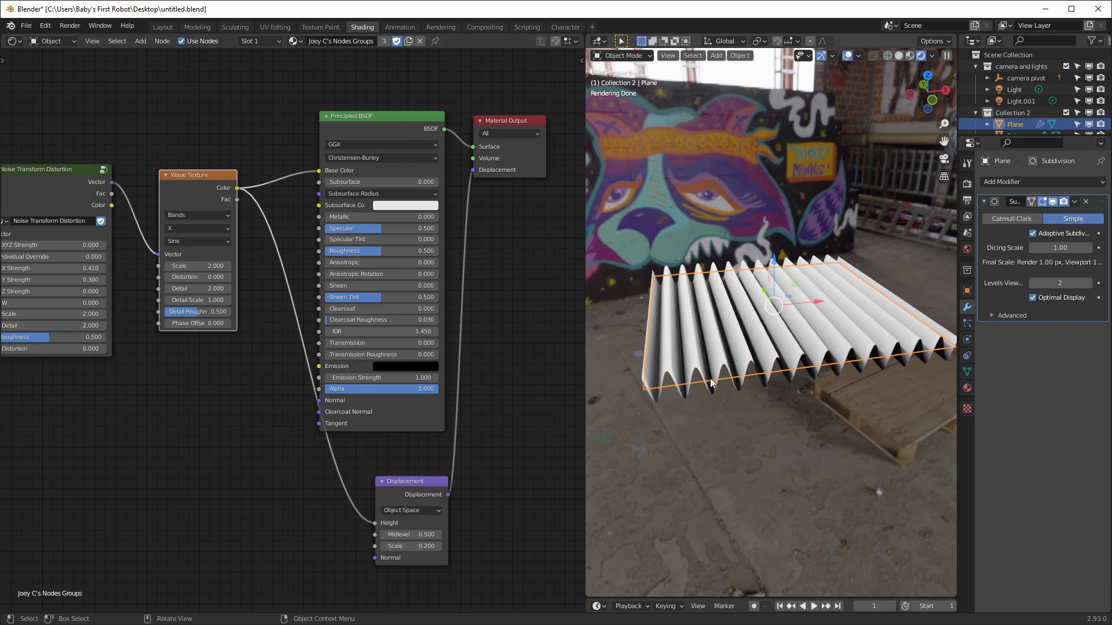
middle_click_drag(263, 429, 423, 426)
scroll(310, 427, "up", 2)
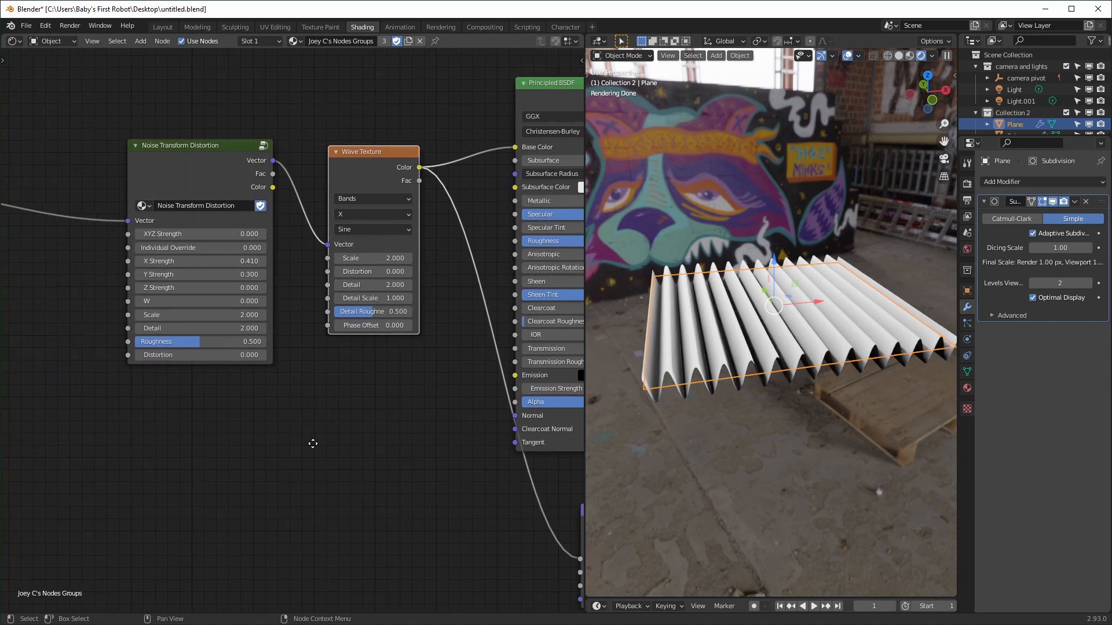
mouse_move(211, 254)
left_mouse_down("shift")
mouse_move(261, 254)
mouse_move(209, 253)
left_mouse_up("shift")
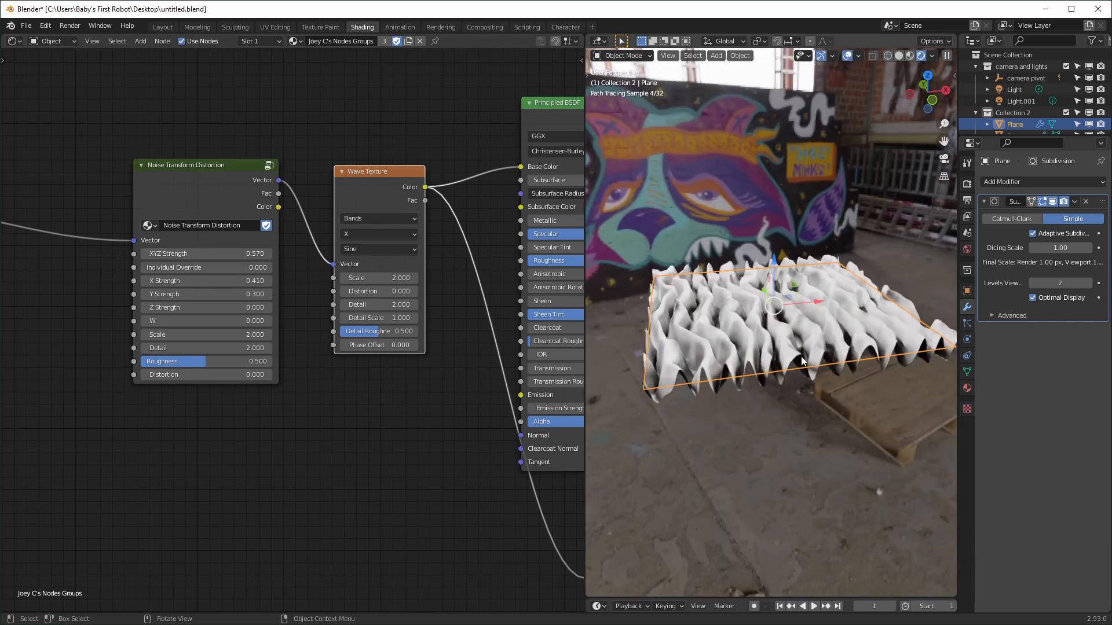
scroll(812, 362, "up", 4)
middle_click_drag(812, 362, 822, 367)
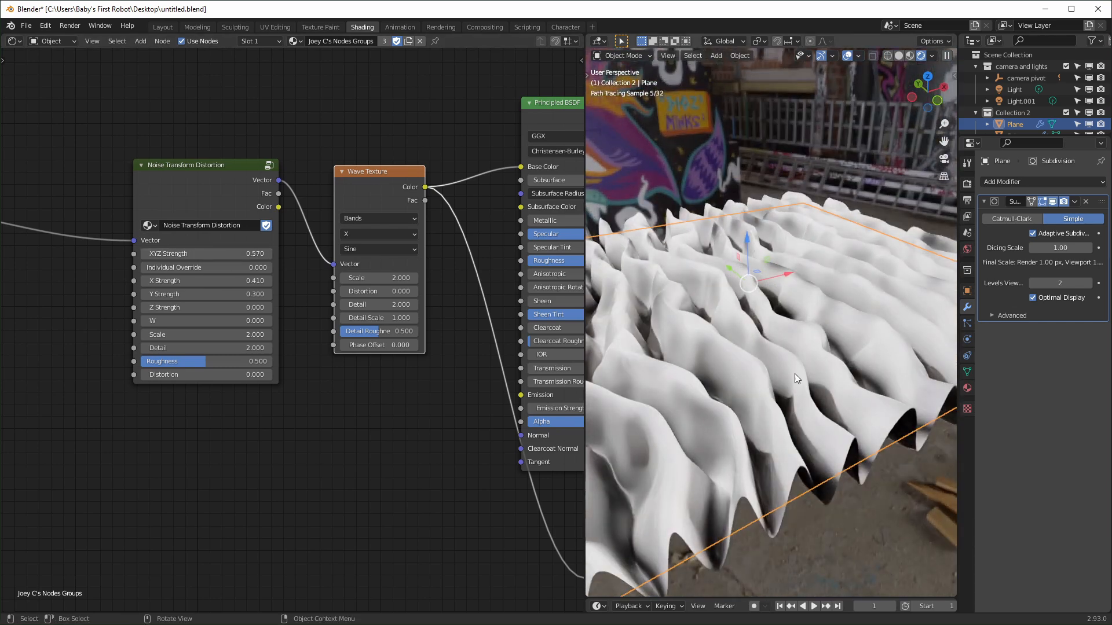
- Try layering a duplicate Noise Transform Distortion ahead of the original and inspect the doubly distorted displacement in an enlarged viewport
scroll(231, 472, "down", 2)
middle_click_drag(230, 472, 365, 484)
left_click(356, 235)
key("shift+d")
left_click(201, 229)
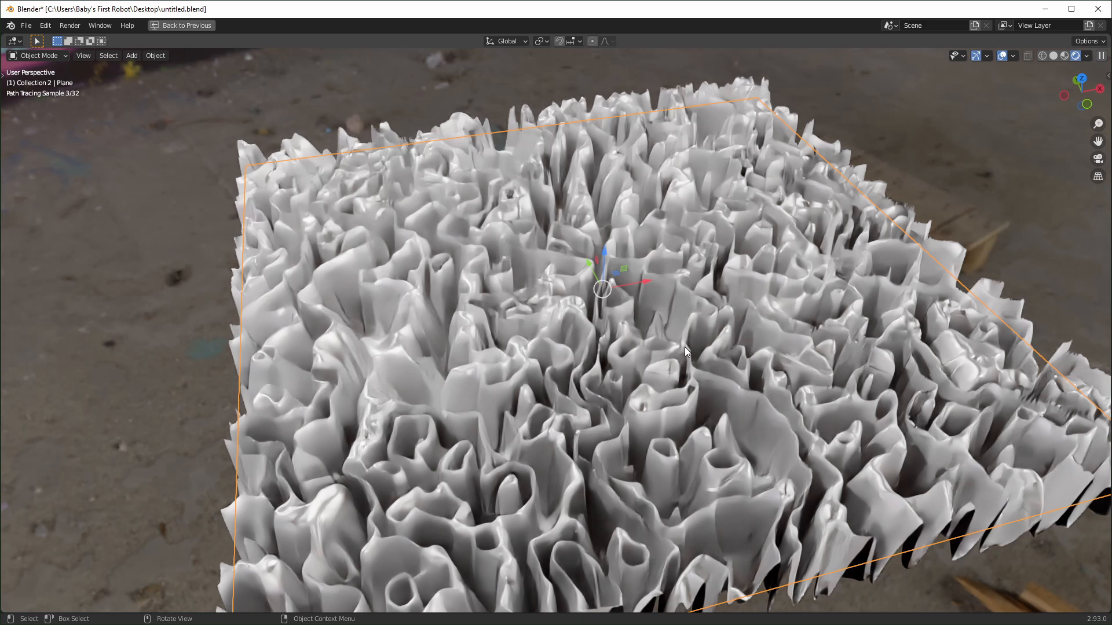
left_click(1039, 241)
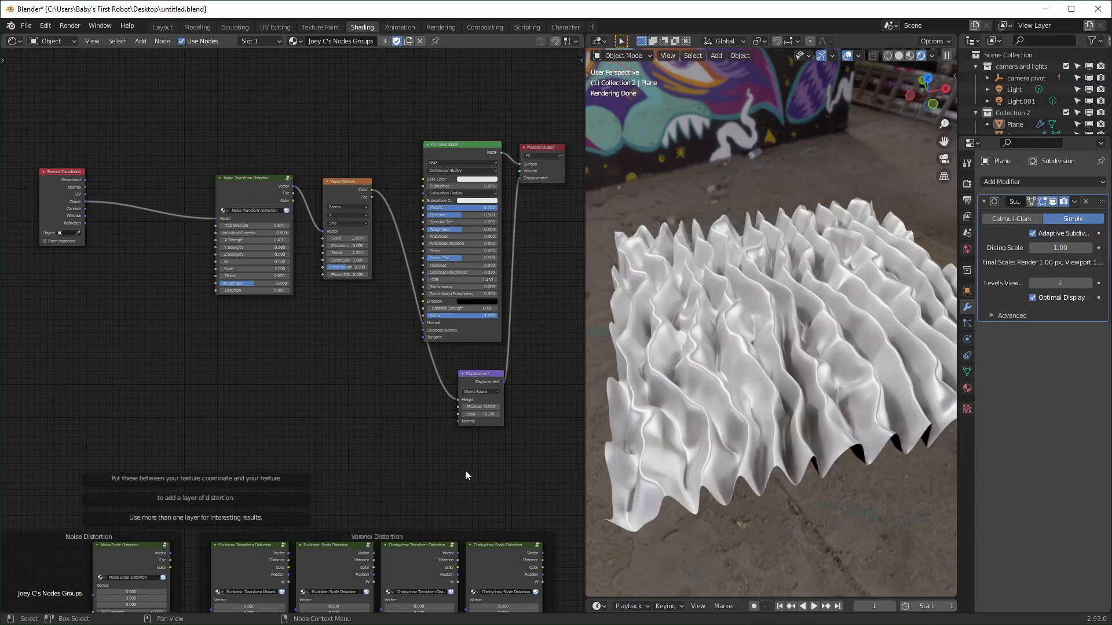
- Put the Euclidean Transform Distortion group in the Noise Transform Distortion's place and link its Vector output to the Wave Texture's Vector
mouse_move(464, 470)
middle_mouse_down()
mouse_move(373, 409)
mouse_move(349, 456)
mouse_move(357, 479)
mouse_move(349, 319)
middle_mouse_up()
scroll(359, 483, "up", 2)
left_click(173, 370)
left_click_drag(189, 401, 215, 126)
scroll(215, 126, "down", 2)
middle_click_drag(222, 244, 320, 433)
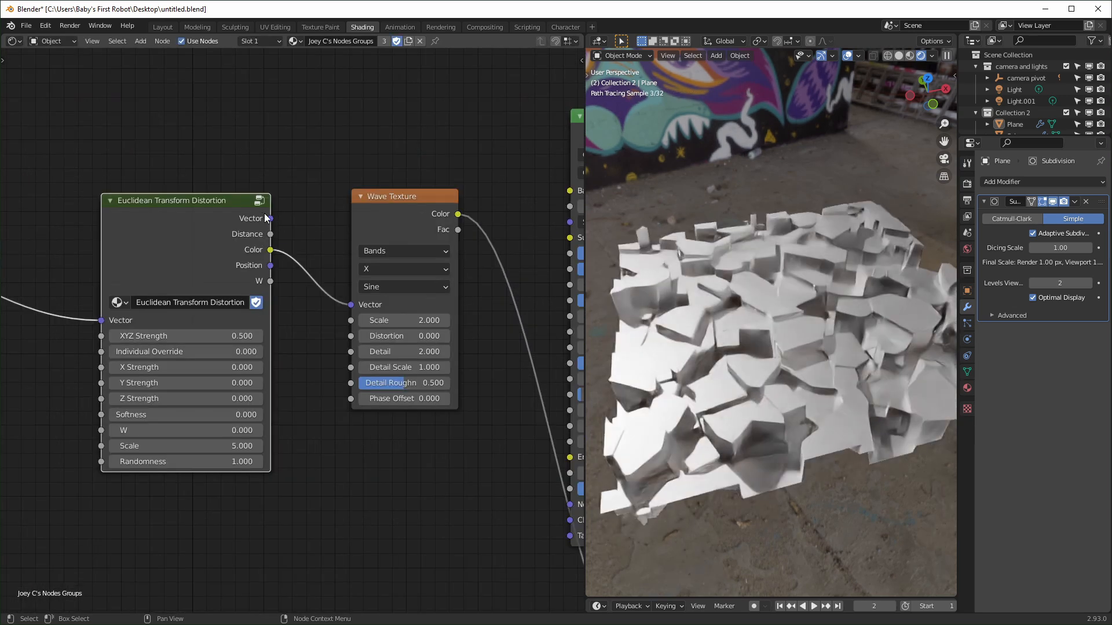
left_click_drag(270, 218, 351, 304)
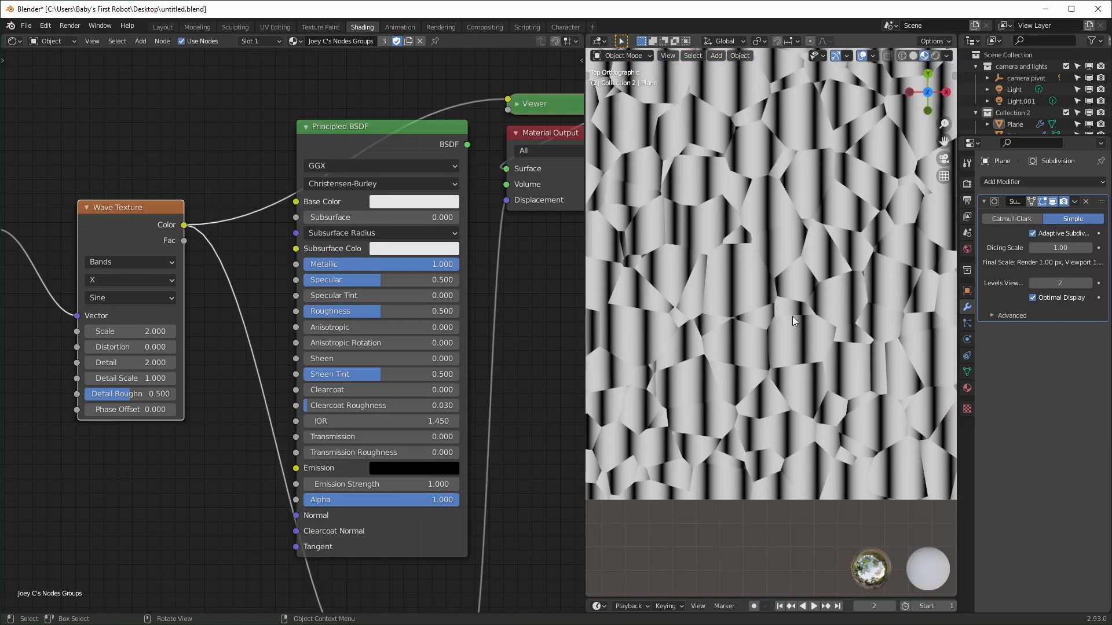
- Set the Euclidean Transform Distortion's XYZ Strength to 0.380 and Softness to 1.000 with the whole plane in view
scroll(800, 310, "down", 3)
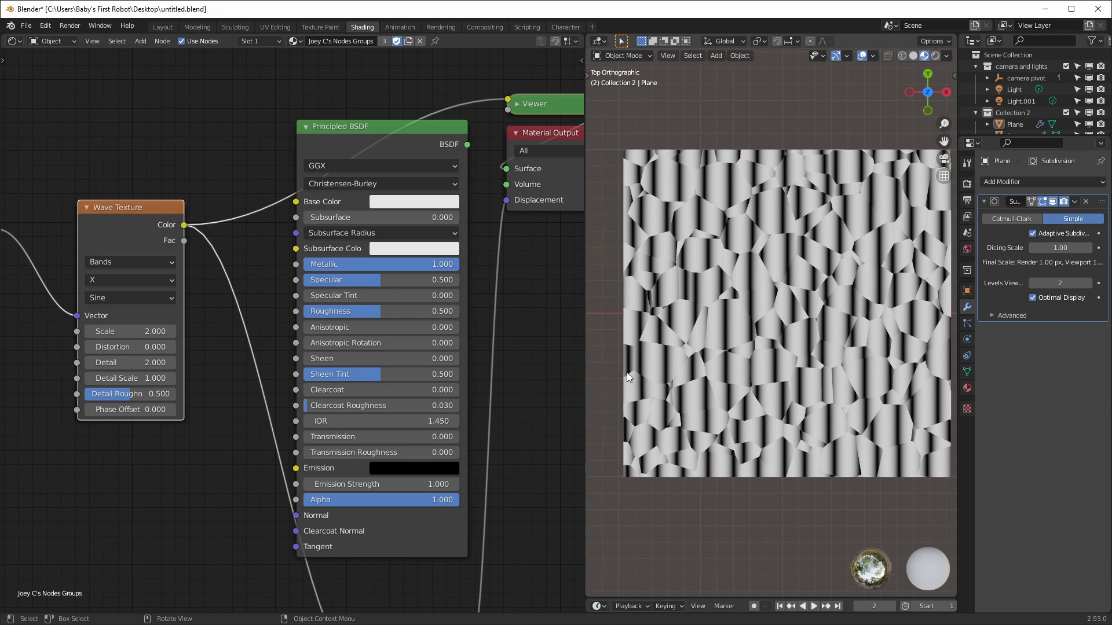
middle_click_drag(232, 270, 516, 246)
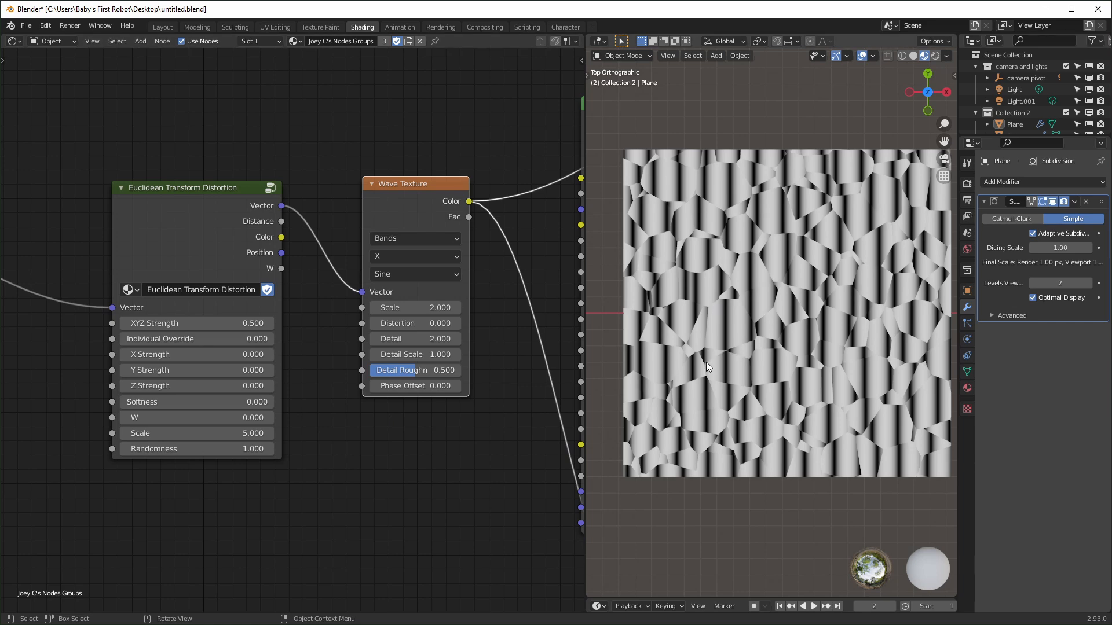
left_click_drag(197, 323, 173, 323)
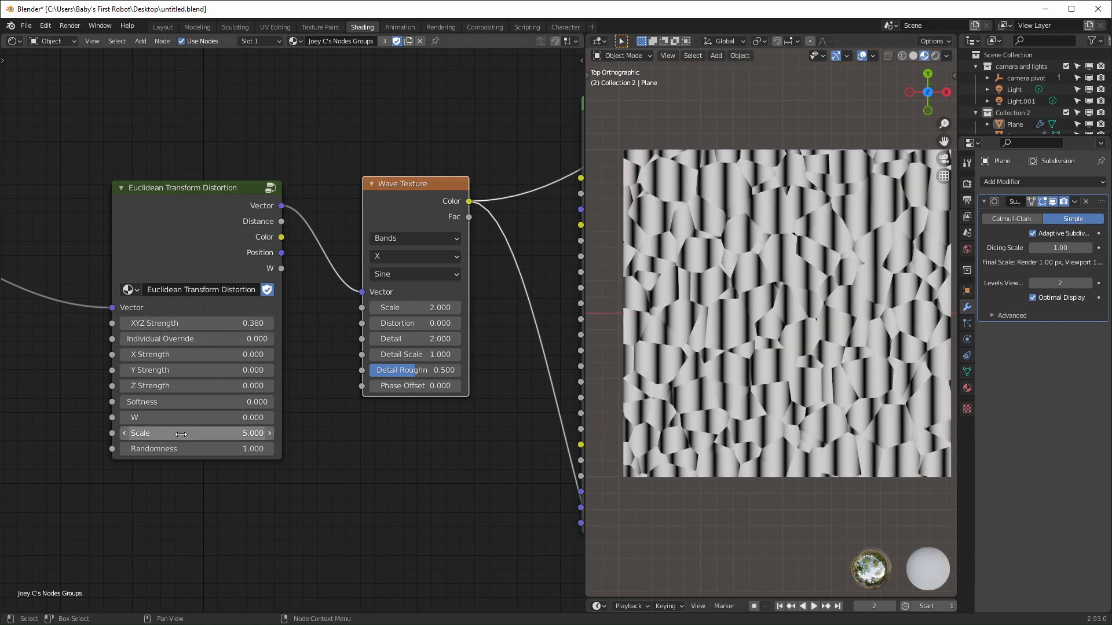
left_click_drag(199, 402, 275, 401)
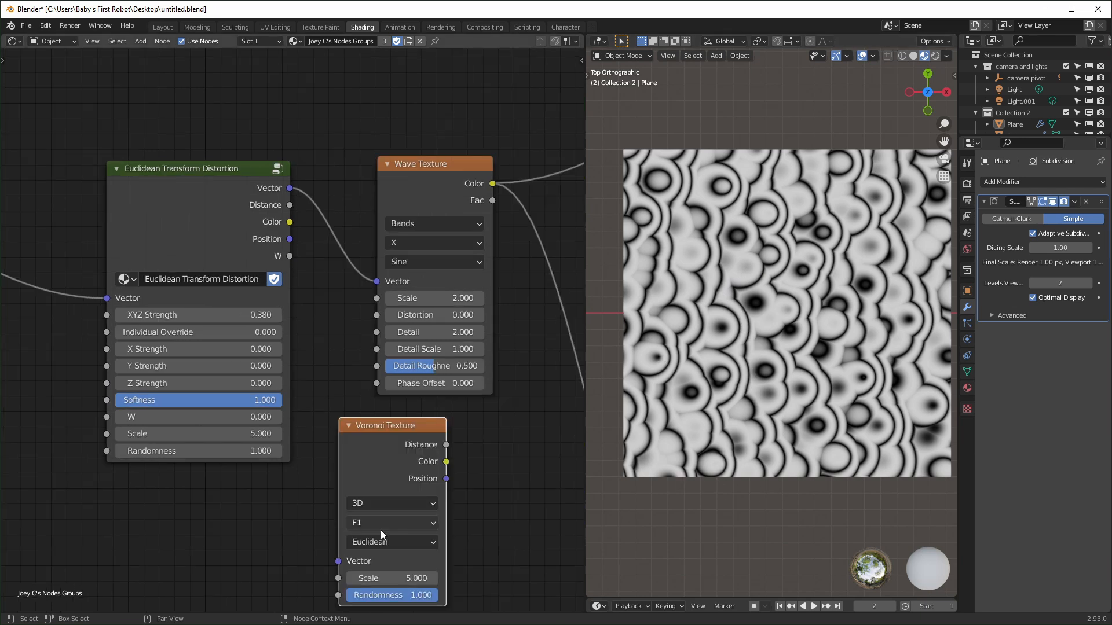
middle_click_drag(232, 399, 242, 333)
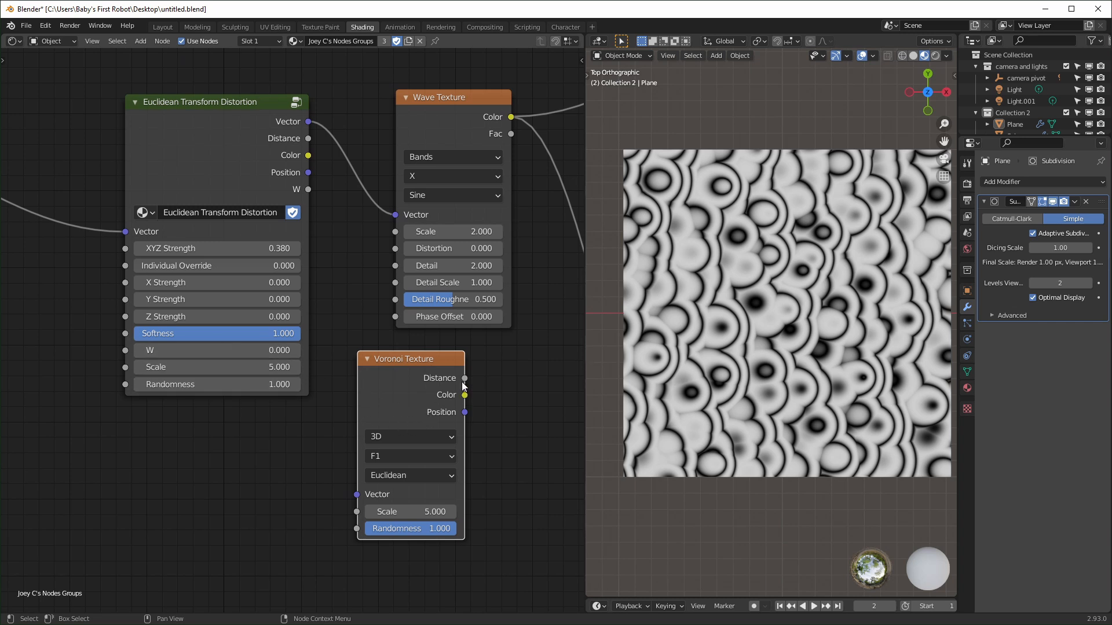
- Preview the Euclidean Transform Distortion's Distance, Color and other outputs directly on the plane
middle_click_drag(342, 255, 334, 313)
left_click(250, 205, "ctrl+shift")
left_click(250, 205, "ctrl+shift")
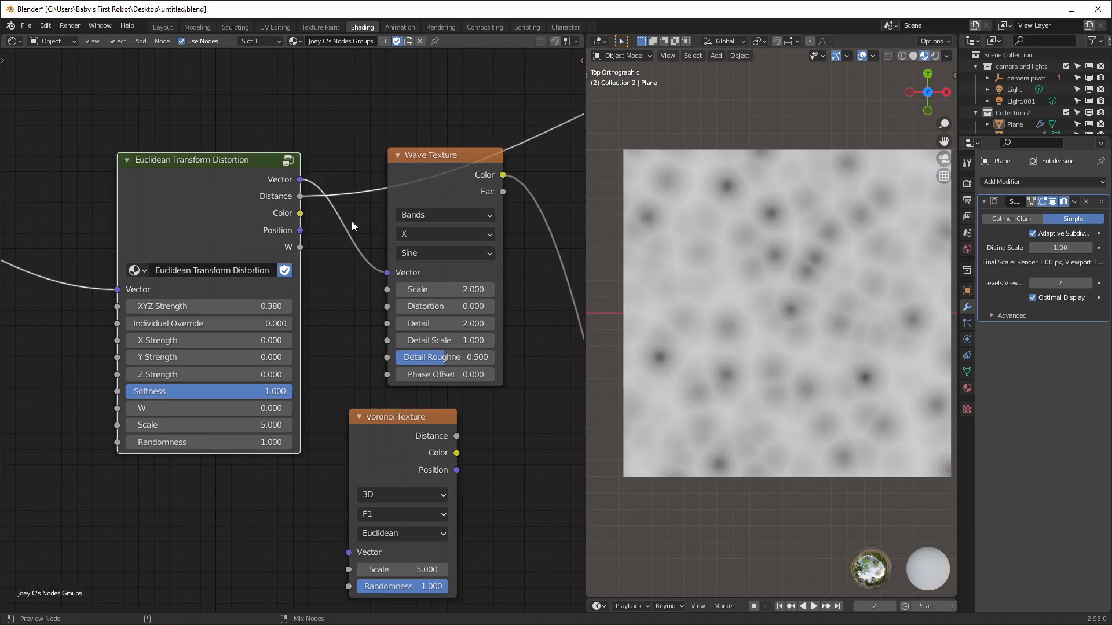
left_click(220, 211, "ctrl+shift")
left_click(273, 234, "ctrl+shift")
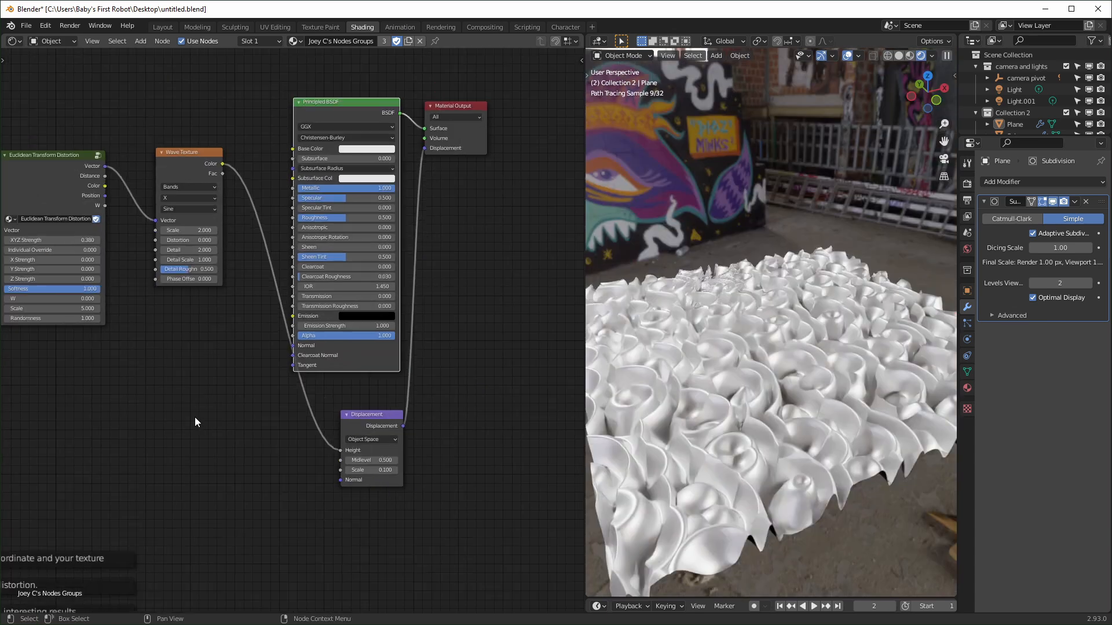
- View the displacement the Euclidean and Chebychev Transform Distortion groups give the wave-textured plane
key("Home")
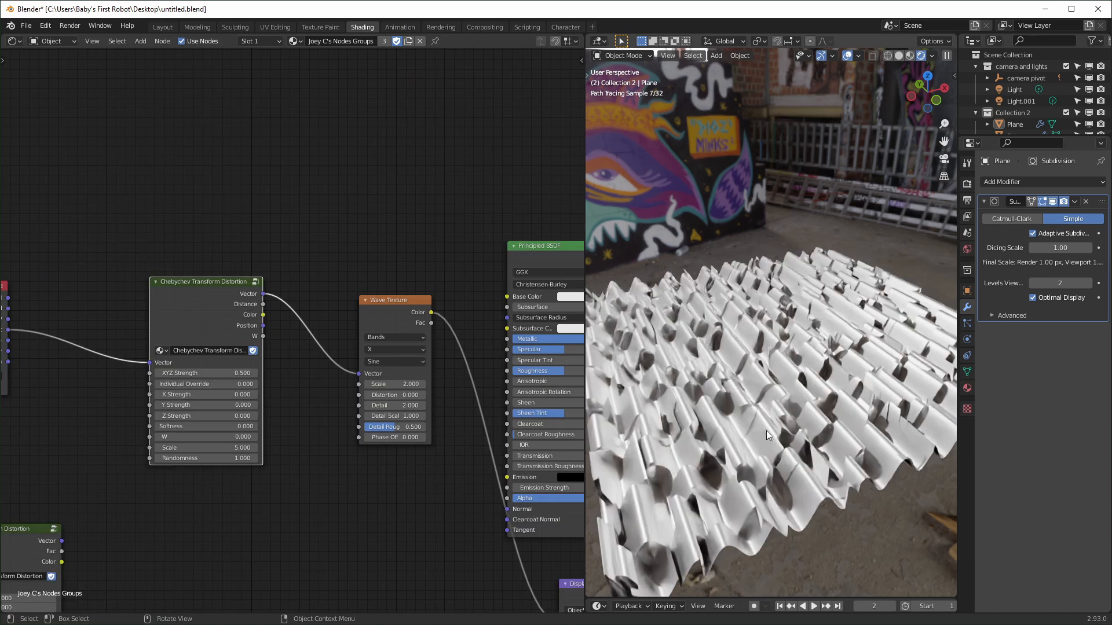
scroll(783, 411, "up", 3)
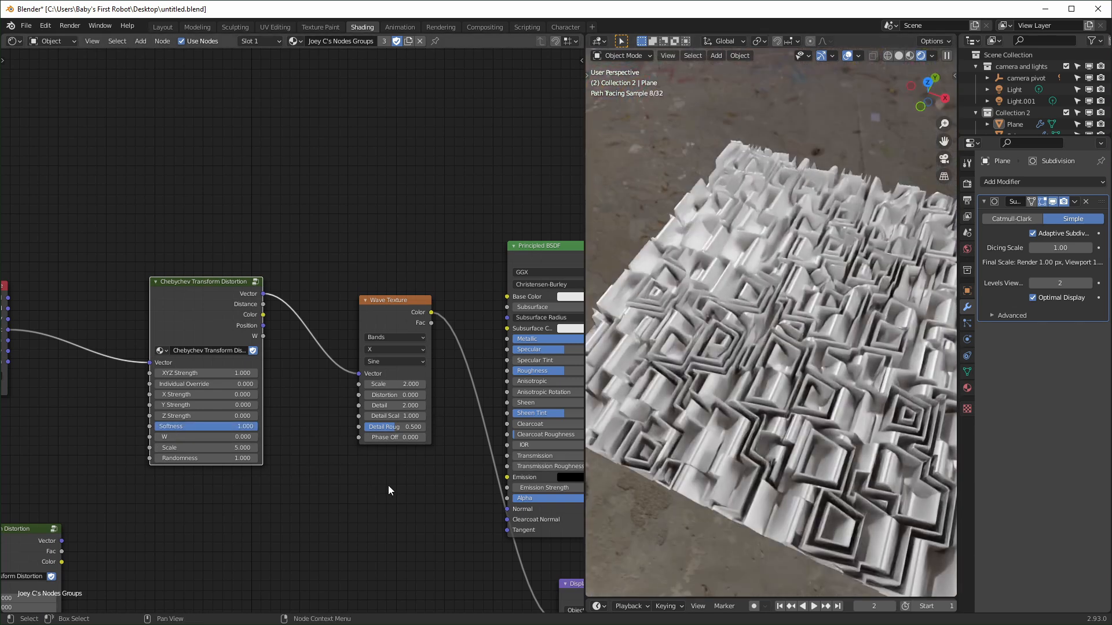
scroll(388, 486, "down", 5)
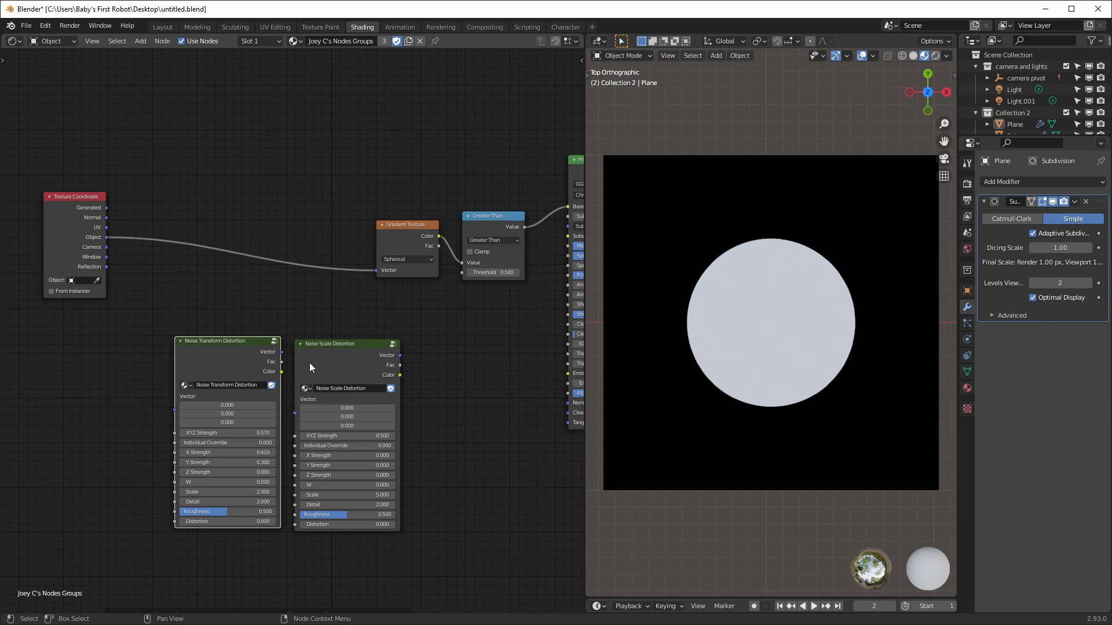
- Try XYZ Strengths of 3.140 and 1.190 on the Noise Transform Distortion feeding the spherical Gradient Texture, and undo the last change
scroll(398, 345, "up", 3)
middle_click_drag(473, 215, 350, 259)
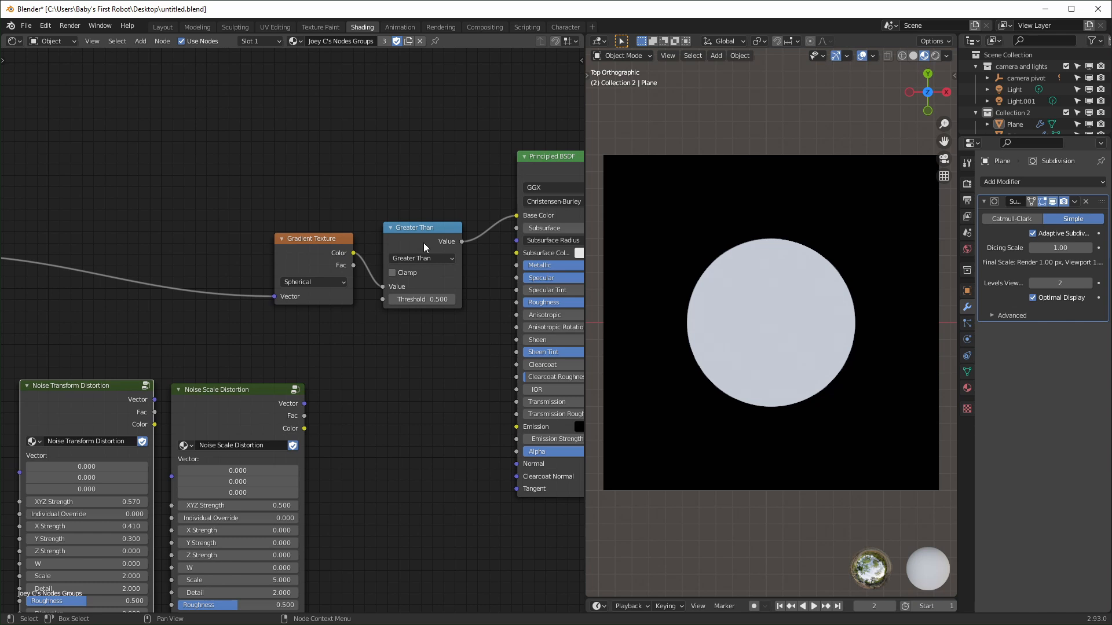
middle_click_drag(287, 333, 461, 325)
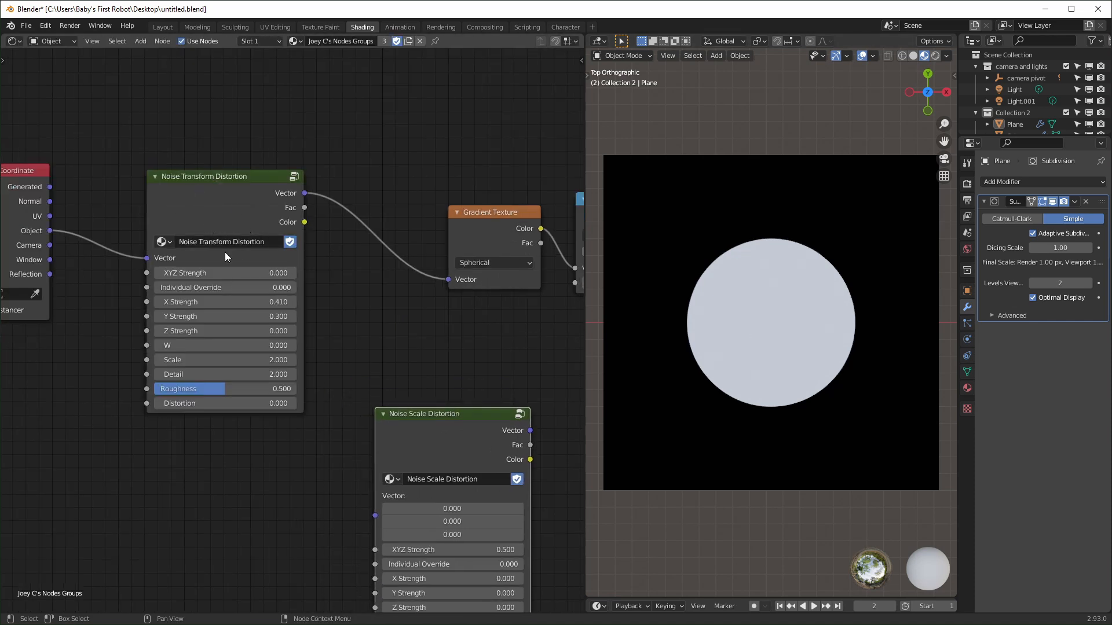
left_click_drag(221, 274, 359, 275)
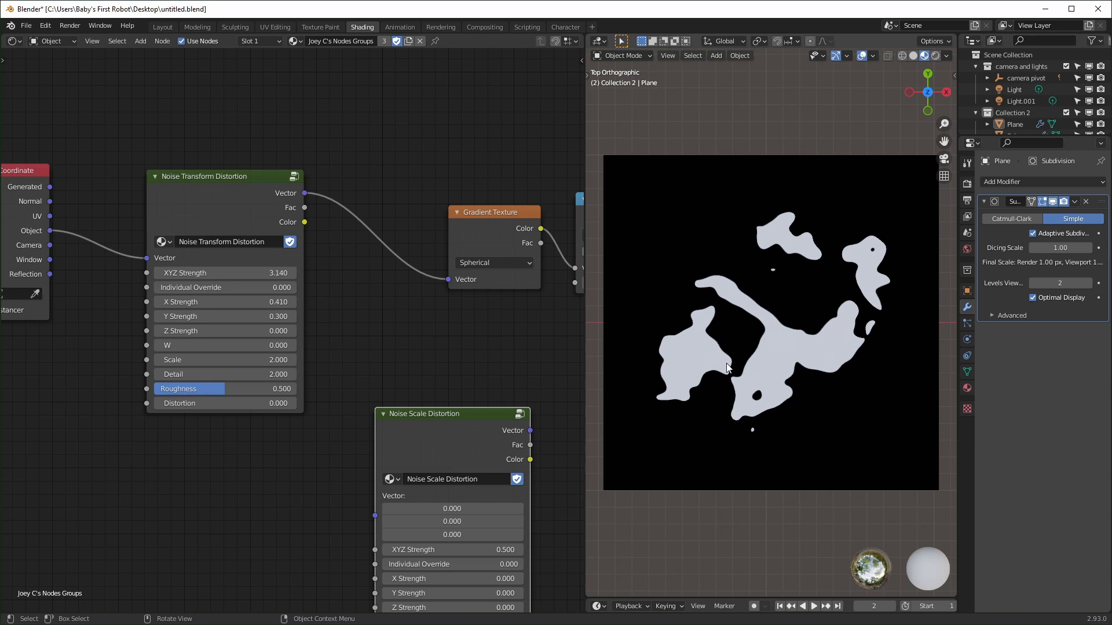
left_click_drag(232, 273, 153, 273)
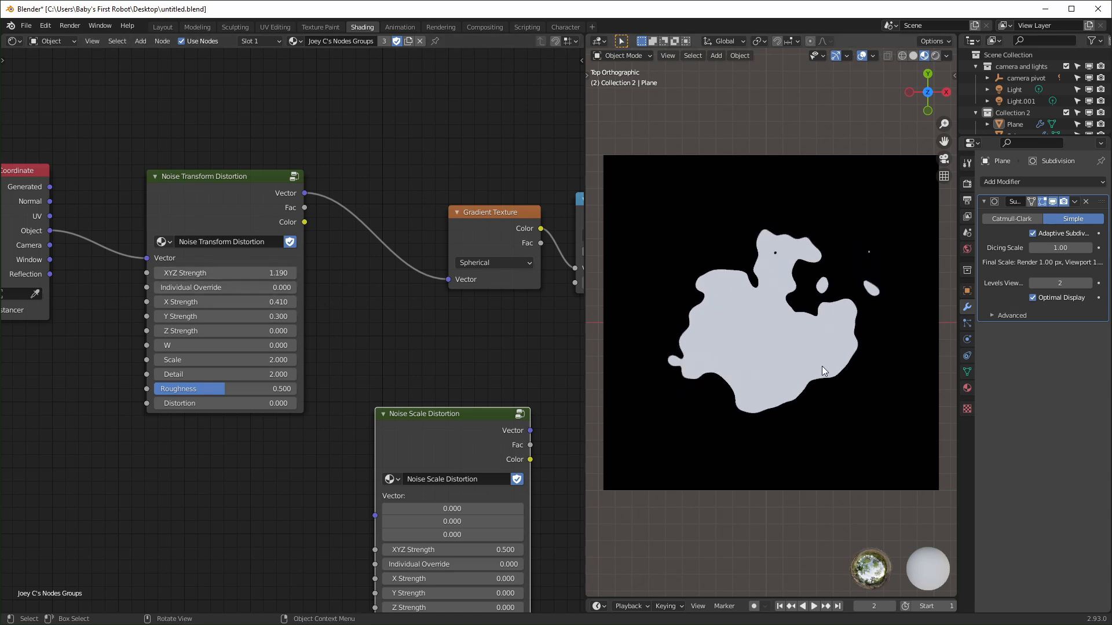
key("ctrl+z")
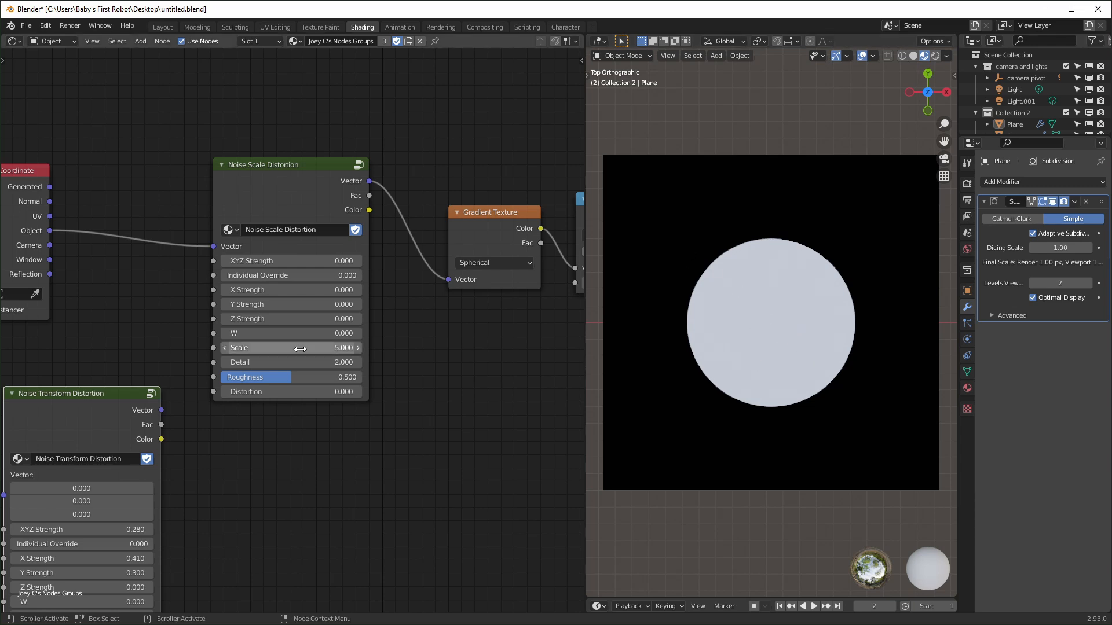
- Raise XYZ Strength to 3.010 and reduce it to 1.520 on the Noise Scale Distortion feeding the spherical Gradient Texture
scroll(376, 387, "up", 1)
left_click_drag(352, 271, 490, 271)
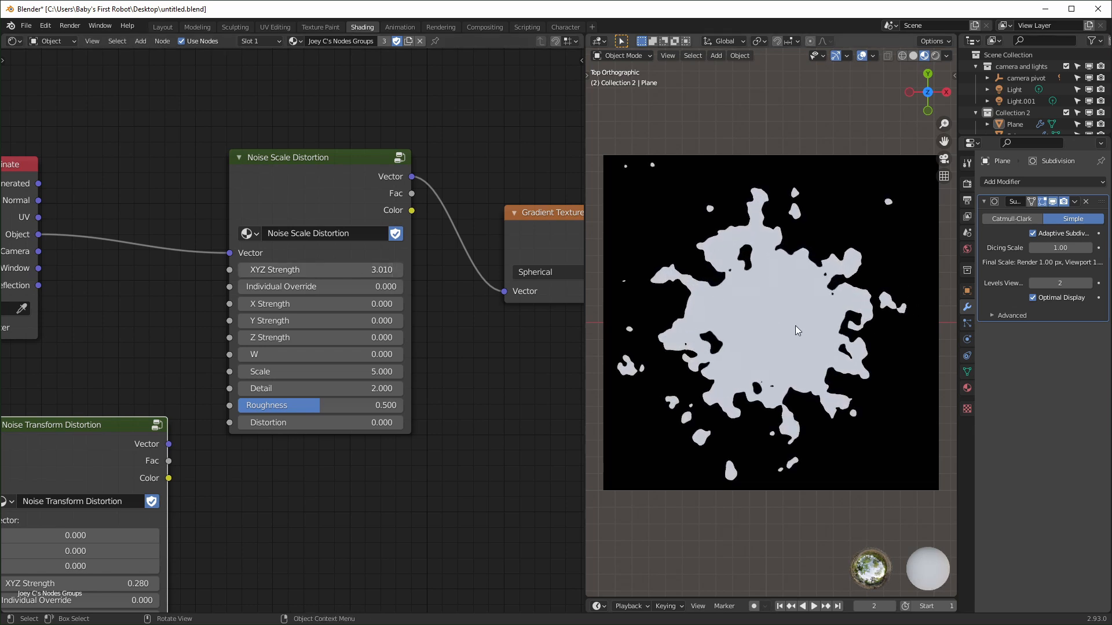
left_click_drag(347, 270, 280, 270)
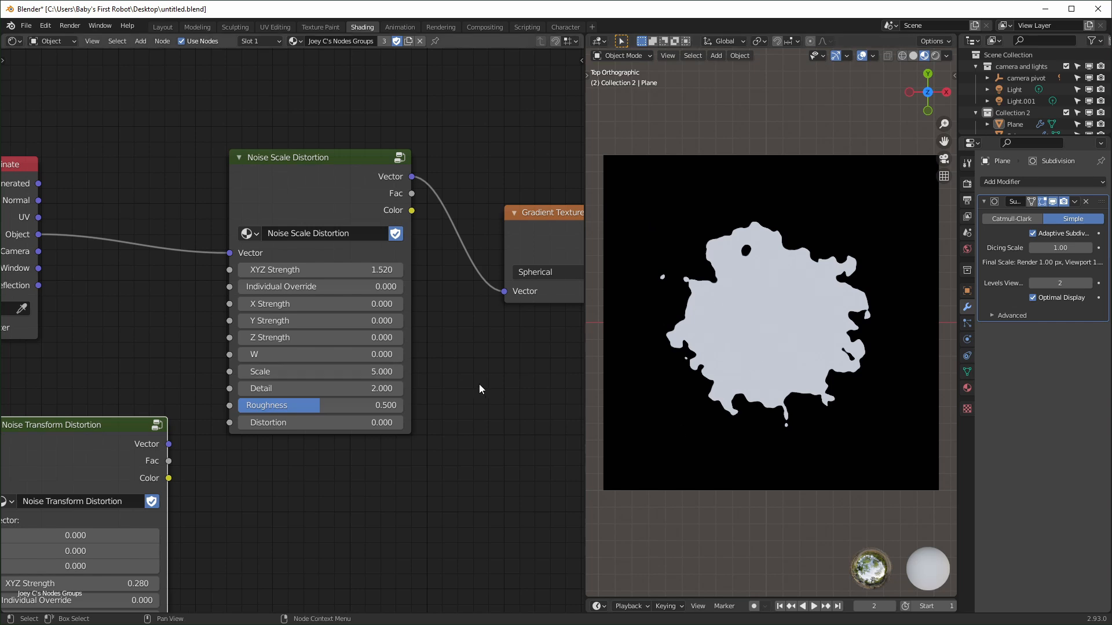
- Examine the sphere's volume shader chain, from the Greater Than and Multiply nodes to the Principled Volume and Material Output
scroll(479, 389, "down", 8)
middle_click_drag(324, 574, 383, 267)
scroll(303, 385, "up", 4)
scroll(315, 286, "down", 3)
middle_click_drag(315, 286, 310, 216)
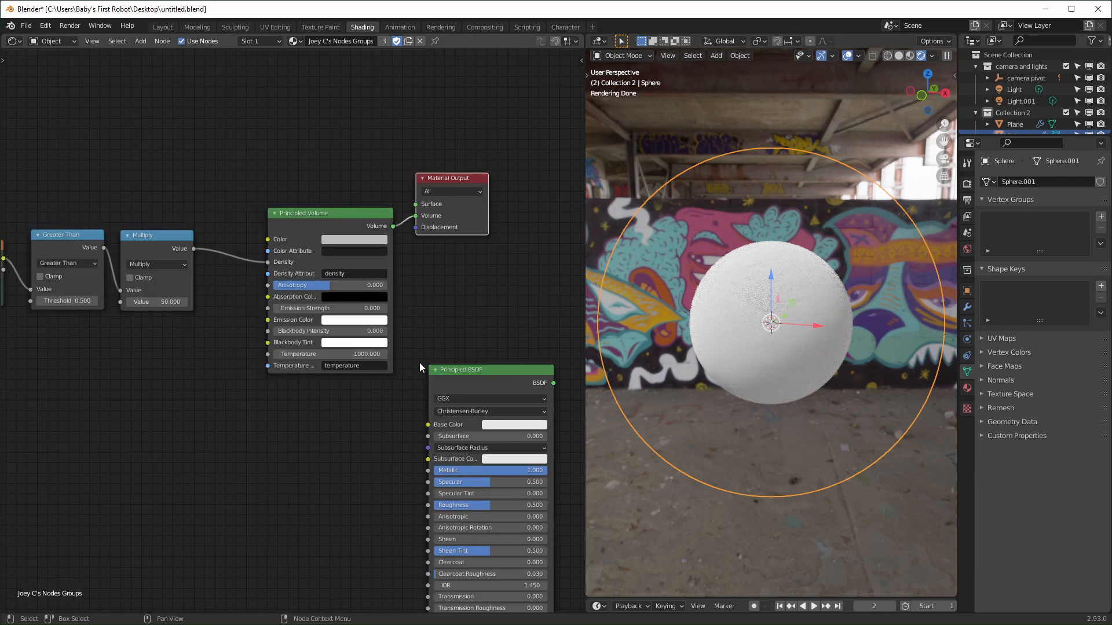
scroll(365, 361, "up", 3)
scroll(366, 361, "up", 1)
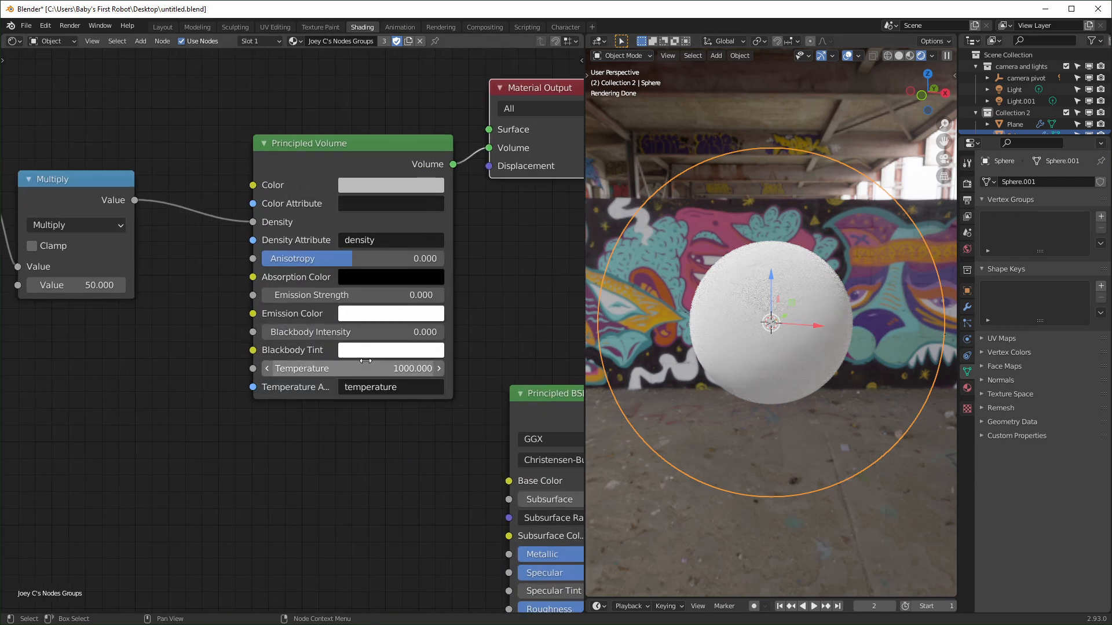
left_click_drag(325, 235, 315, 197)
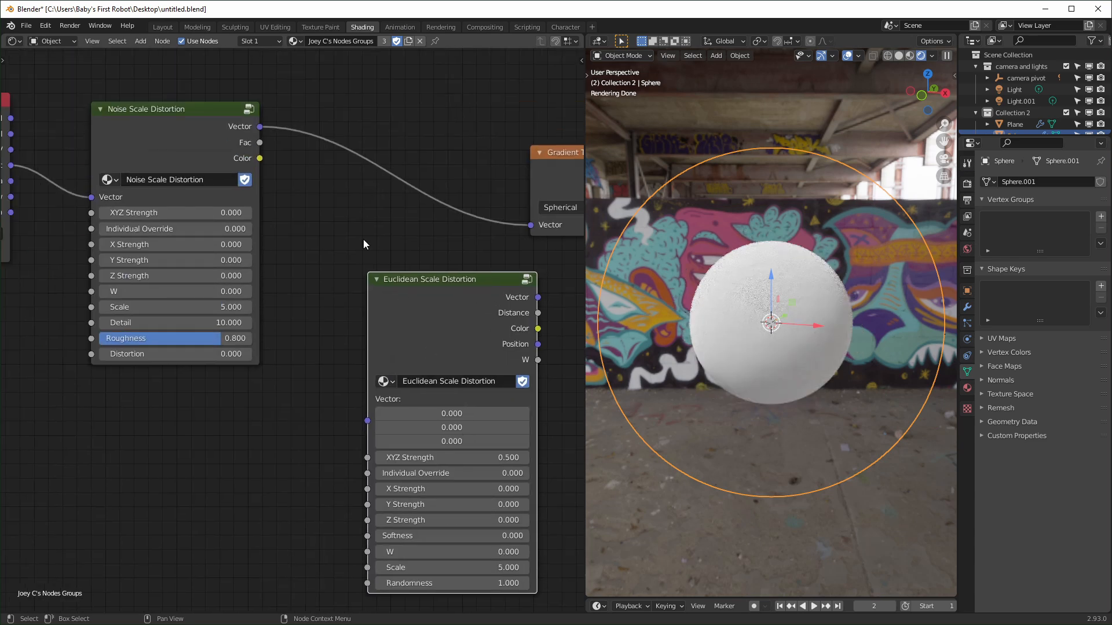
- Insert the Euclidean Scale Distortion group between the Noise Scale Distortion and the spherical Gradient Texture
scroll(363, 239, "down", 2)
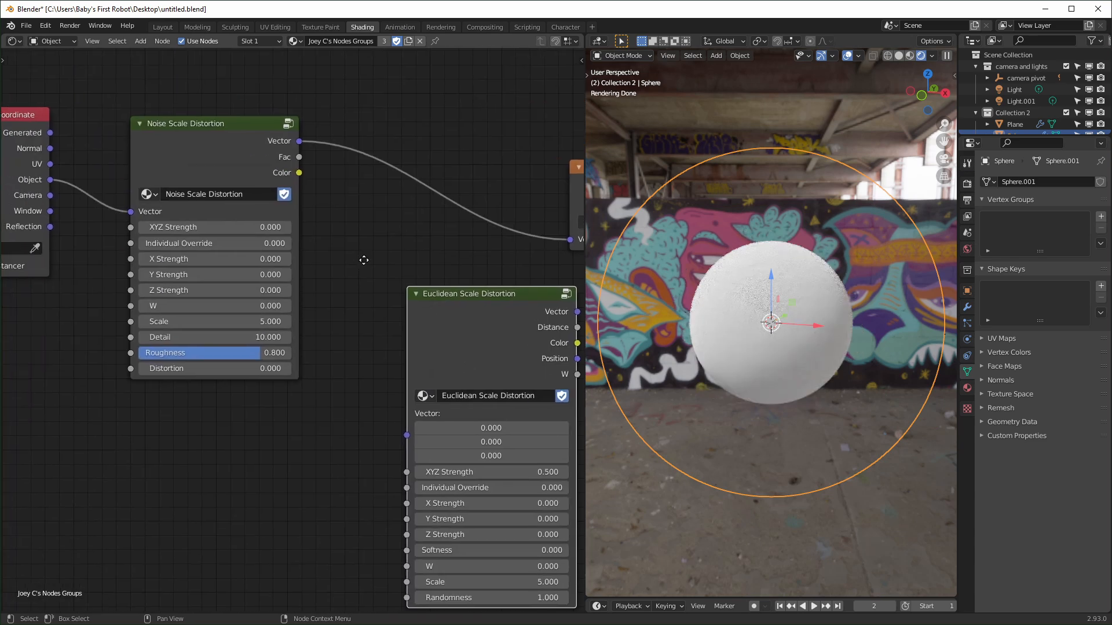
scroll(427, 345, "down", 2)
left_click_drag(440, 325, 395, 164)
scroll(457, 335, "up", 1)
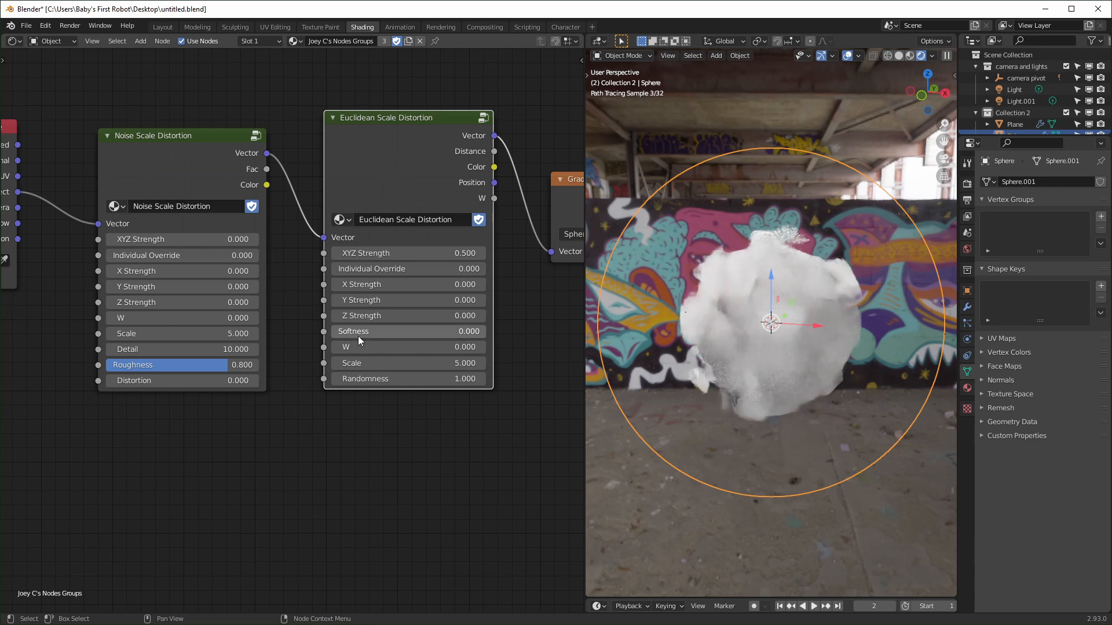
- Set the Euclidean Scale Distortion's Softness and XYZ Strength to 1.000 and deselect the sphere
left_click_drag(363, 333, 486, 332)
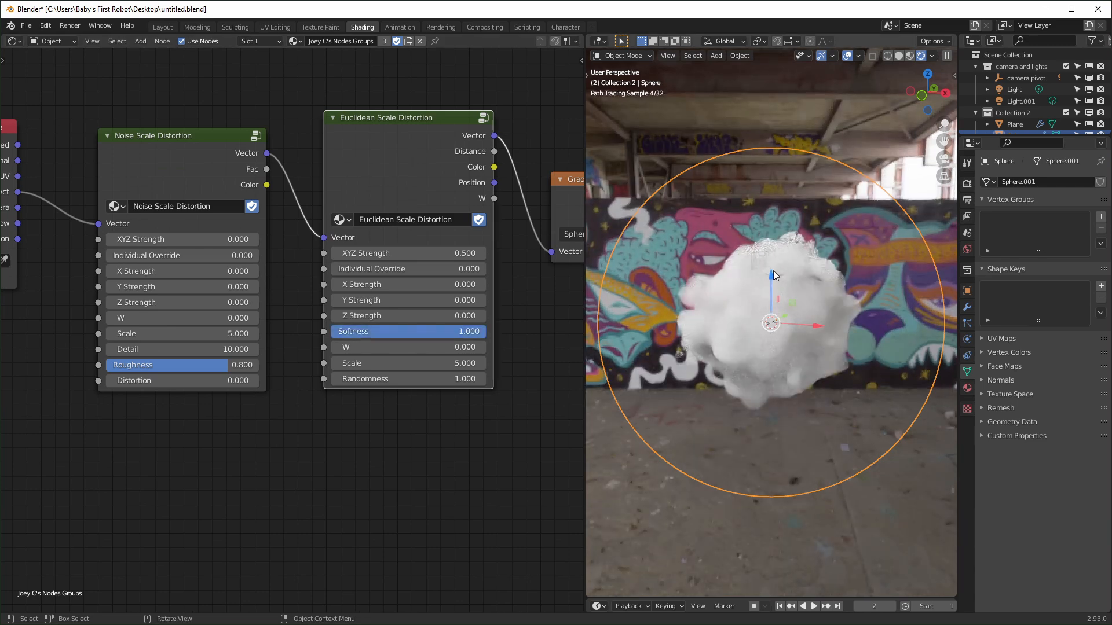
left_click_drag(371, 253, 405, 253)
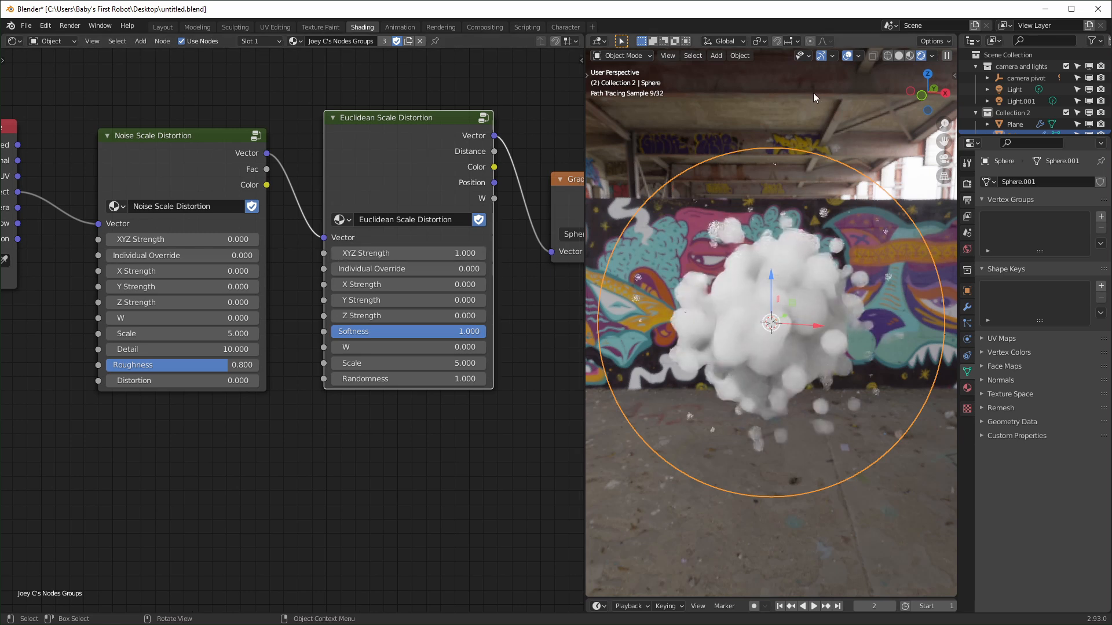
key("alt+a")
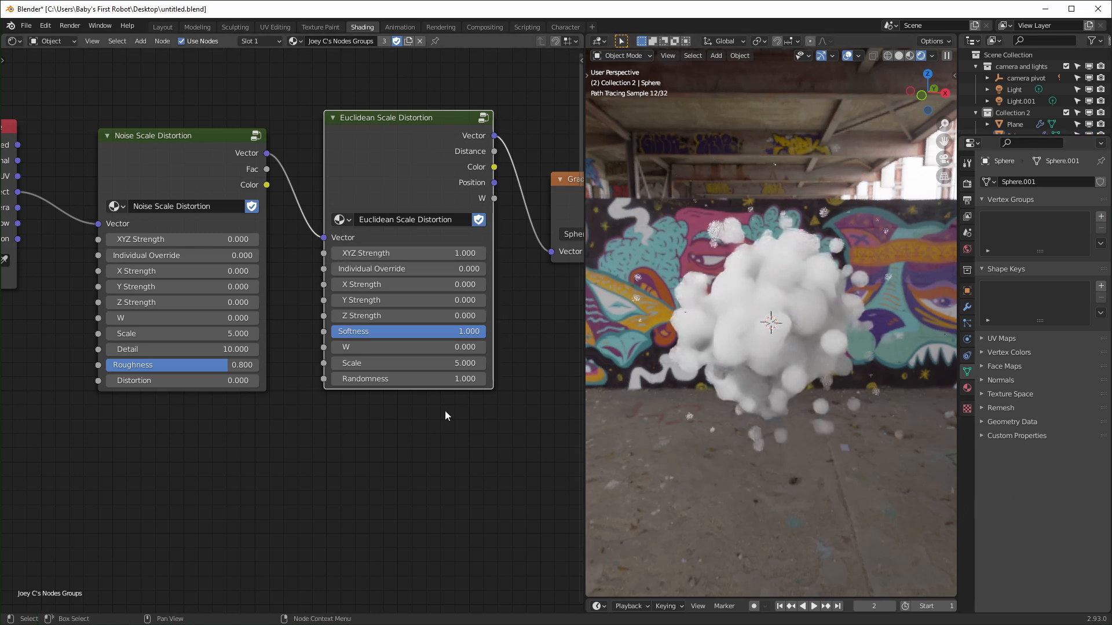
- Set the Noise Scale Distortion's XYZ Strength to 0.190 and enlarge the viewport to inspect the cloud
scroll(244, 193, "up", 2)
left_click_drag(234, 155, 267, 137)
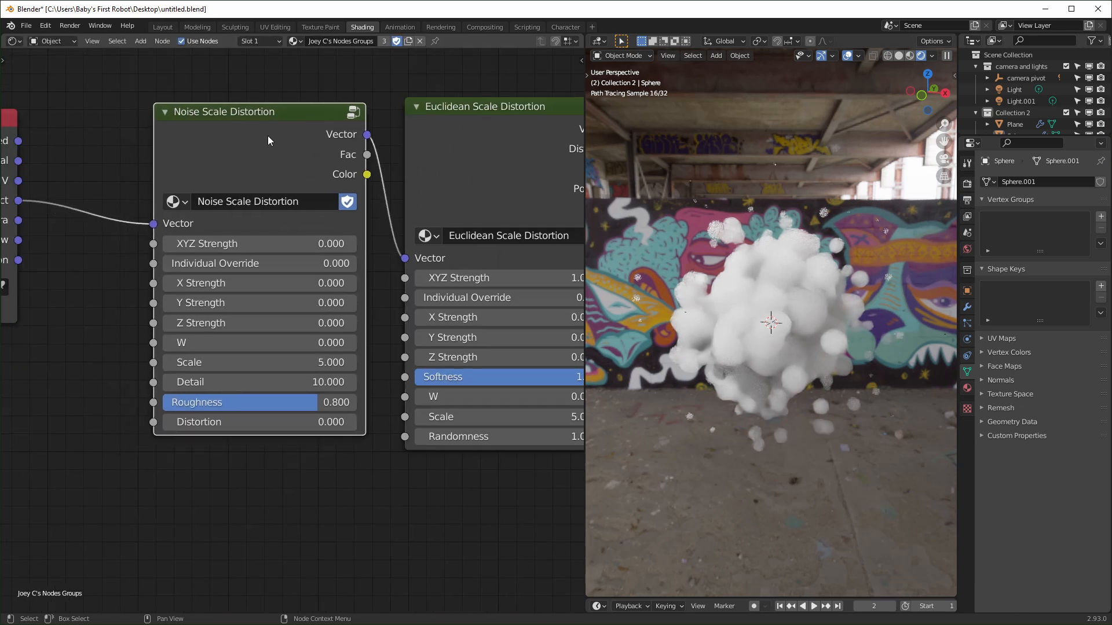
left_click_drag(274, 244, 291, 244)
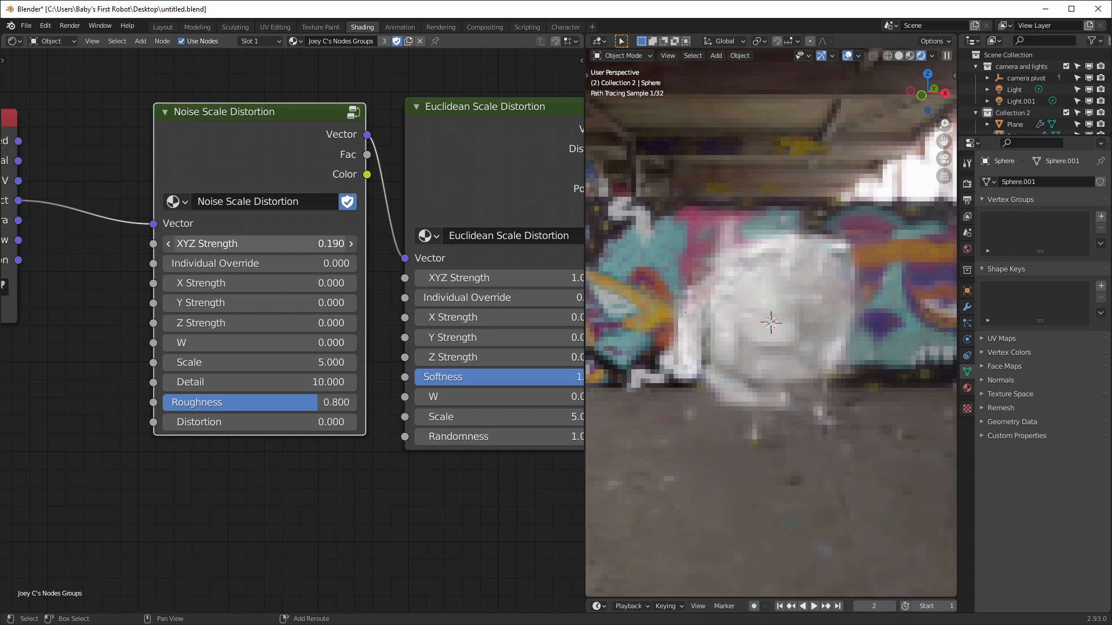
key("ctrl+alt+space")
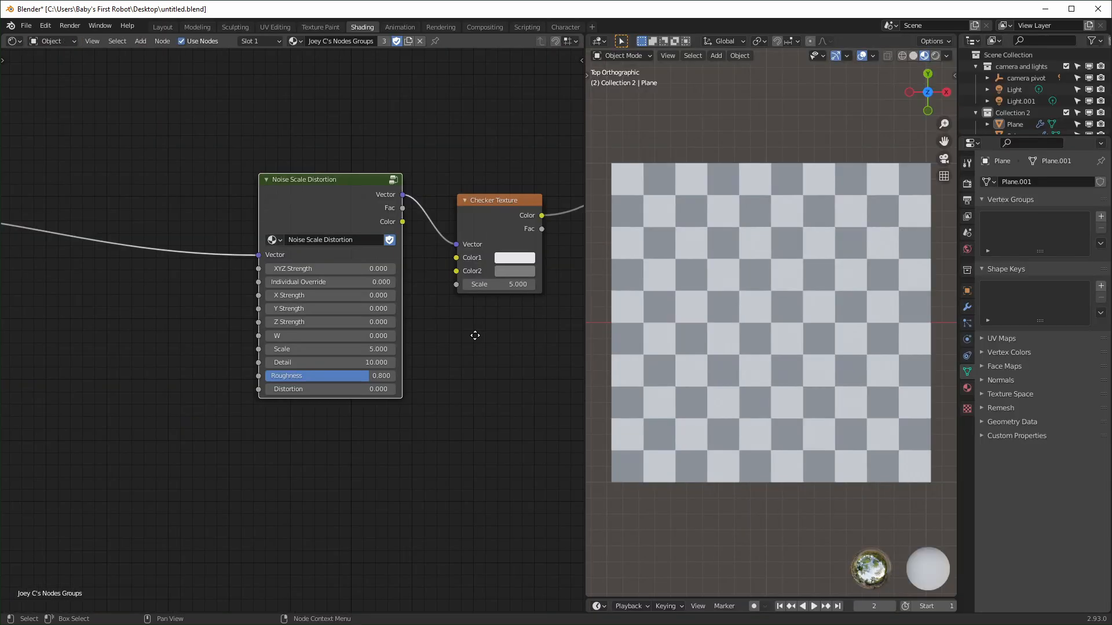
- Raise XYZ Strength to 6.890 and beyond on the Noise Scale Distortion feeding the Checker Texture
scroll(471, 335, "up", 2)
middle_click_drag(454, 360, 347, 368)
left_click_drag(198, 270, 275, 270)
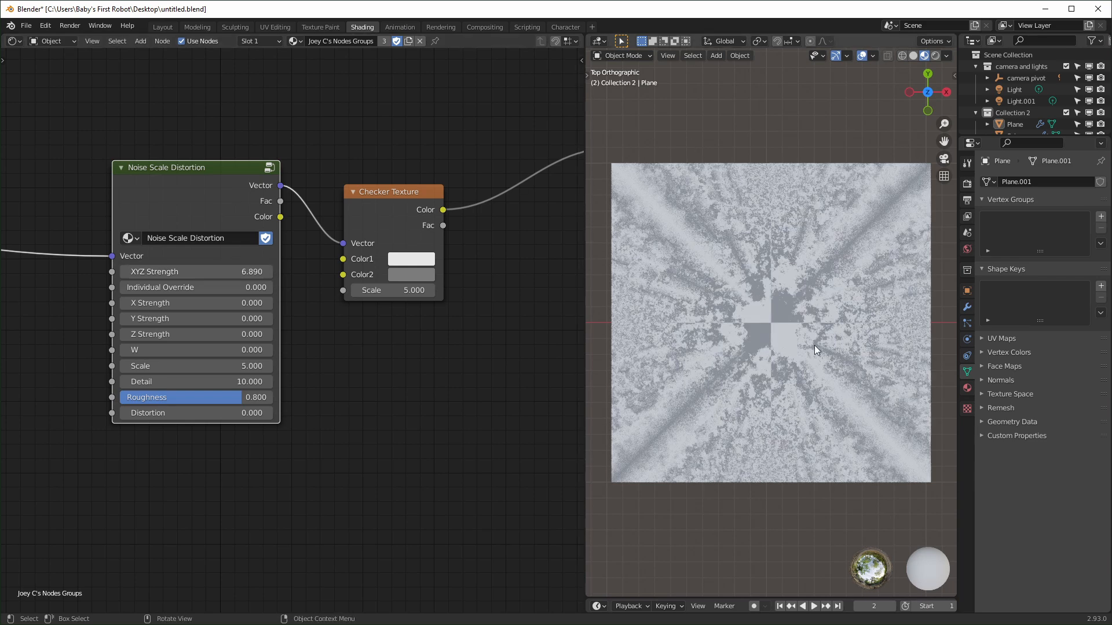
left_click_drag(197, 272, 234, 272)
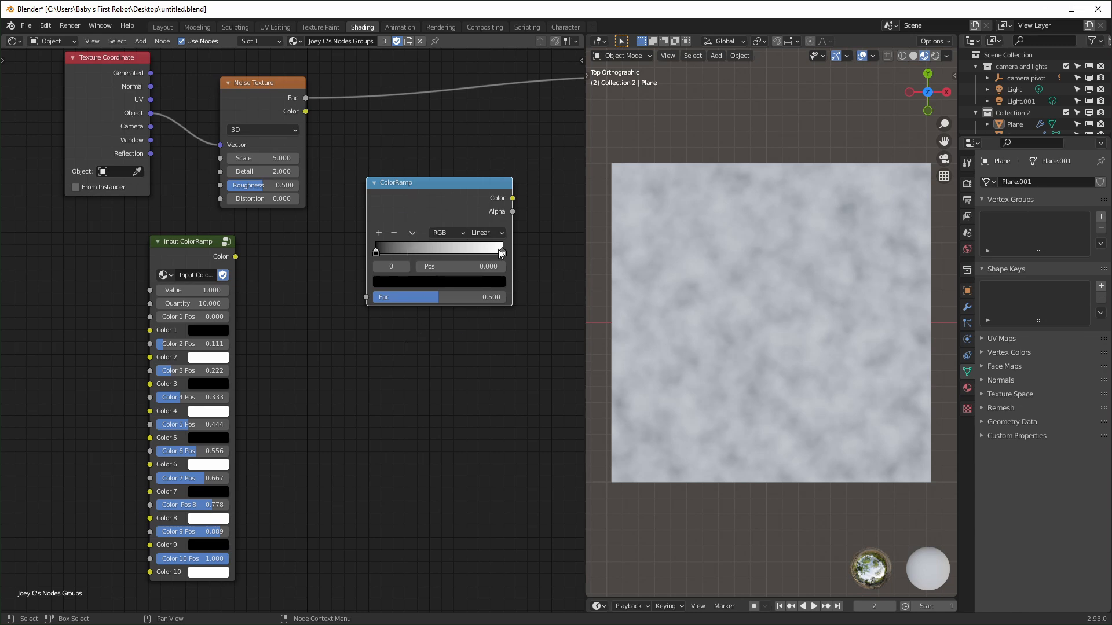
- Try adding four extra color stops to the ColorRamp and undo all of them
left_click(379, 233)
left_click(379, 232)
left_click(379, 231)
left_click(379, 232)
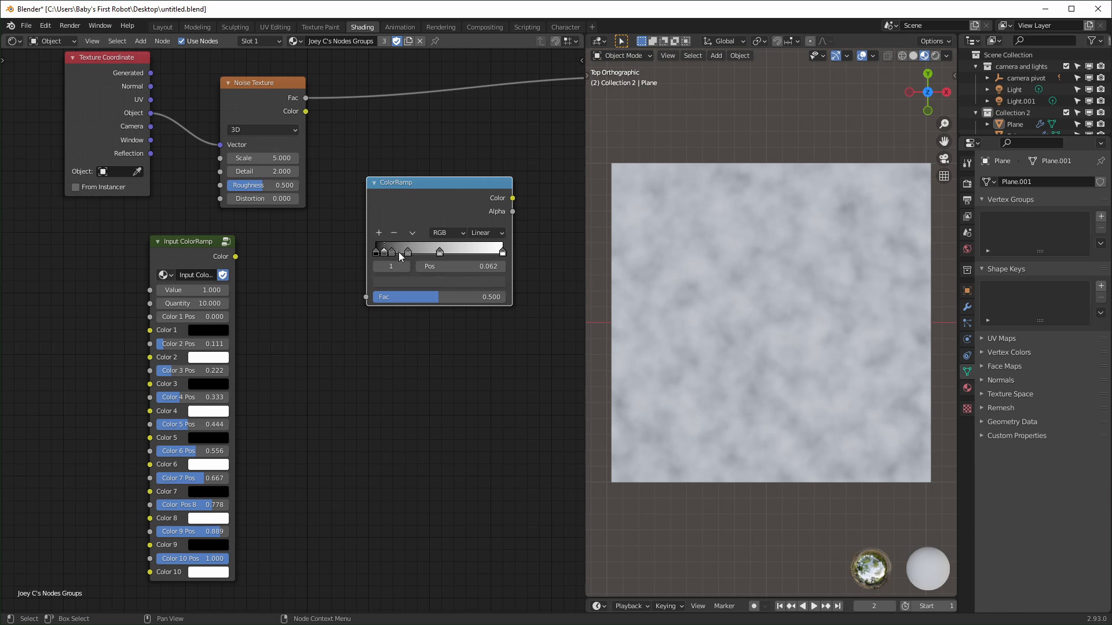
key("ctrl+z")
key("ctrl+z")
key("ctrl+z")
key("ctrl+z")
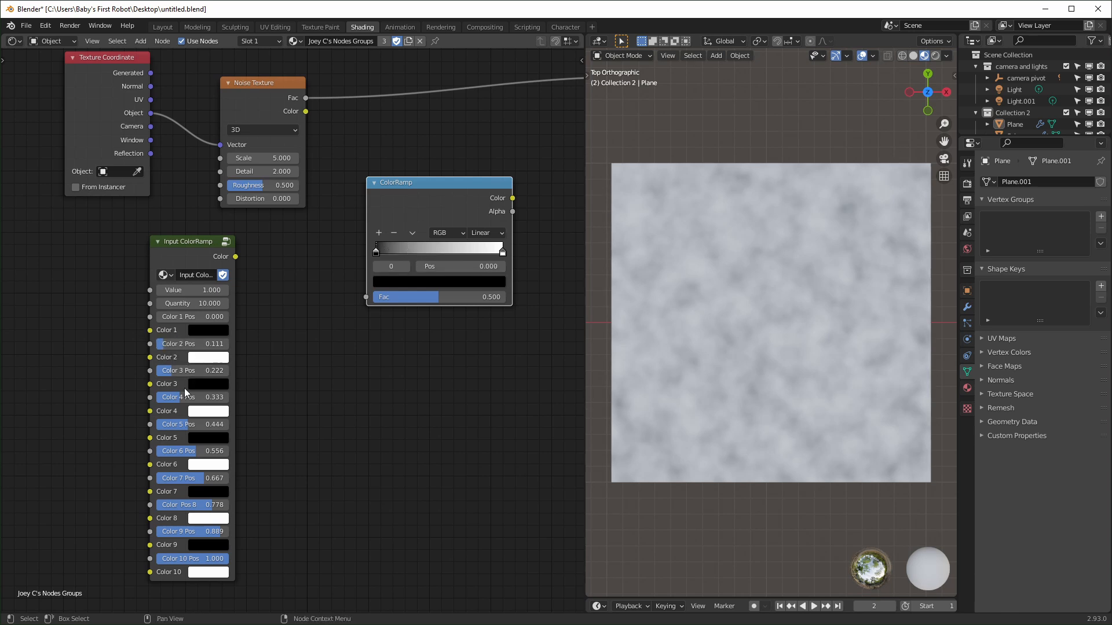
- Wire the ColorRamp between the Noise Texture's Fac and Base Color, and move its black stop to 0.409
left_click_drag(149, 330, 103, 311)
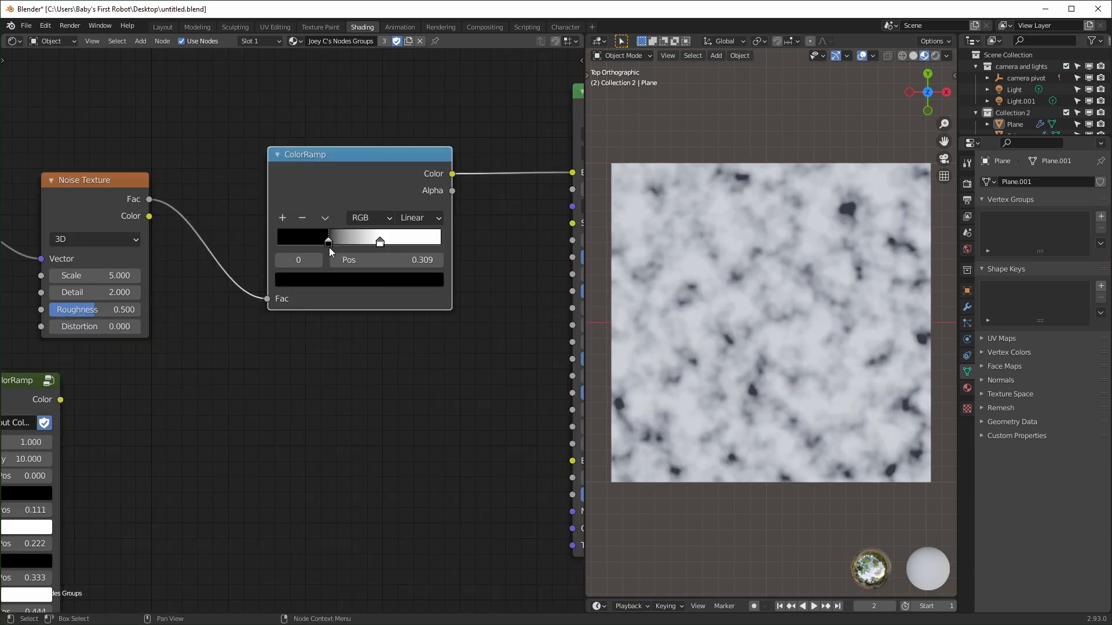
left_click_drag(344, 252, 345, 252)
- Swap the ColorRamp for the Input ColorRamp group ahead of Base Color and feed the Noise Texture's Fac into its Value input
scroll(328, 376, "down", 6)
middle_click_drag(328, 376, 340, 298)
left_click_drag(358, 191, 369, 521, "alt")
left_click_drag(140, 314, 363, 156)
scroll(370, 219, "up", 8)
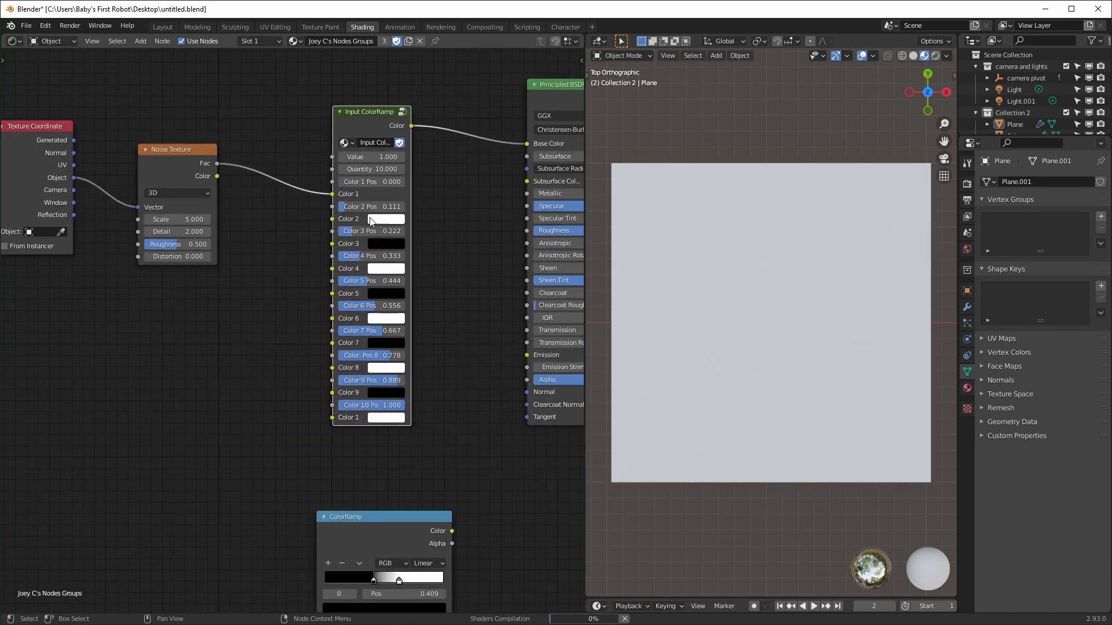
middle_click_drag(369, 219, 308, 335)
left_click_drag(295, 227, 295, 168)
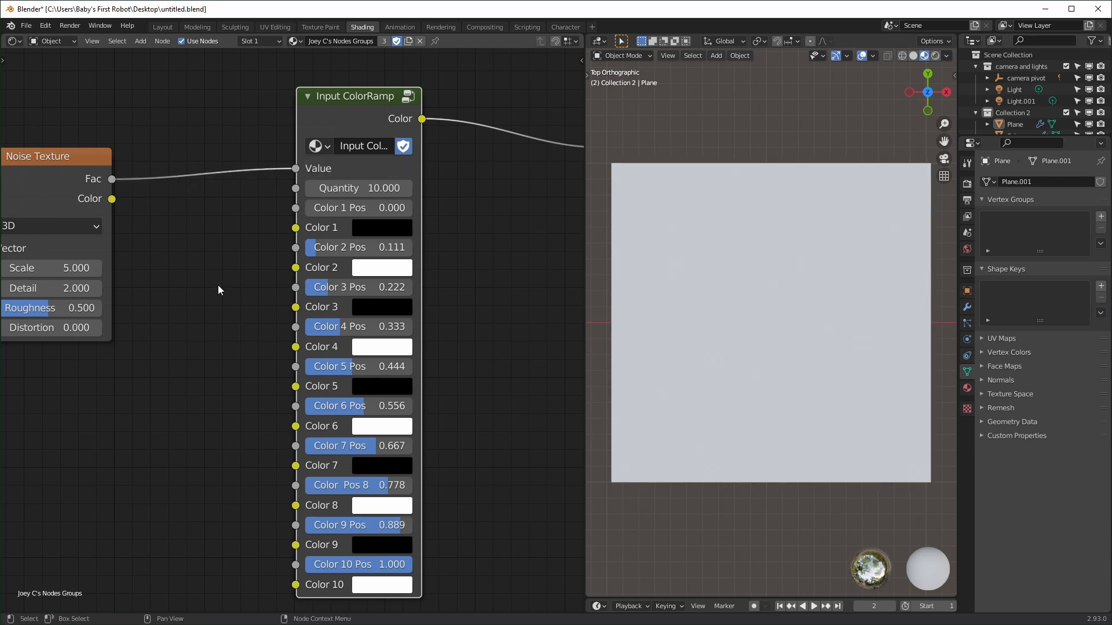
- Set the Input ColorRamp's Quantity to 2
middle_click_drag(218, 285, 184, 272)
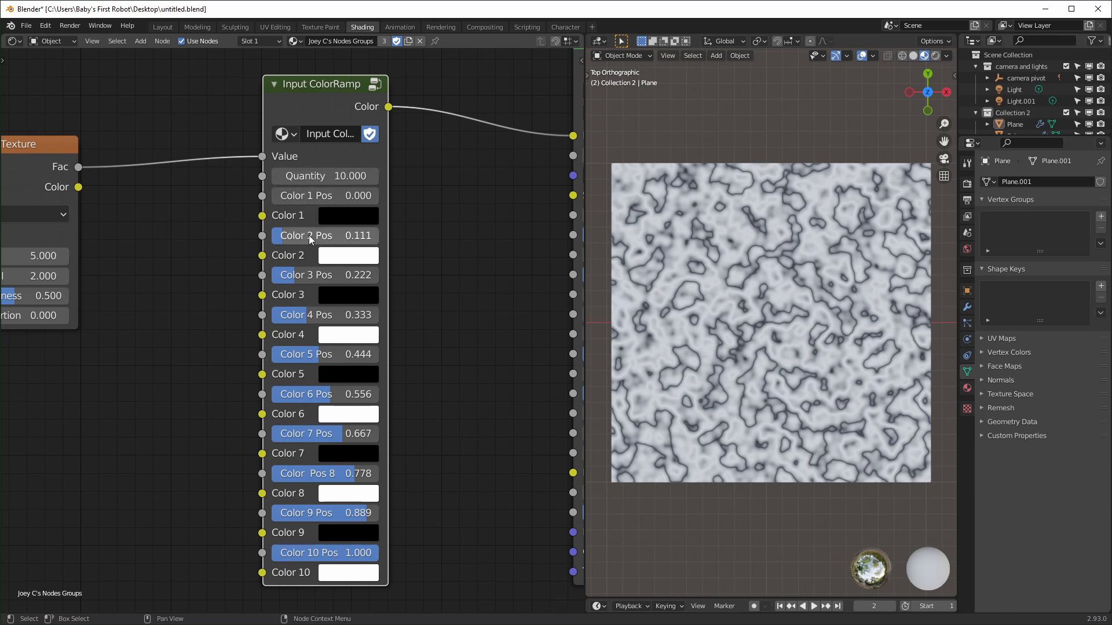
left_click(353, 177)
type("2")
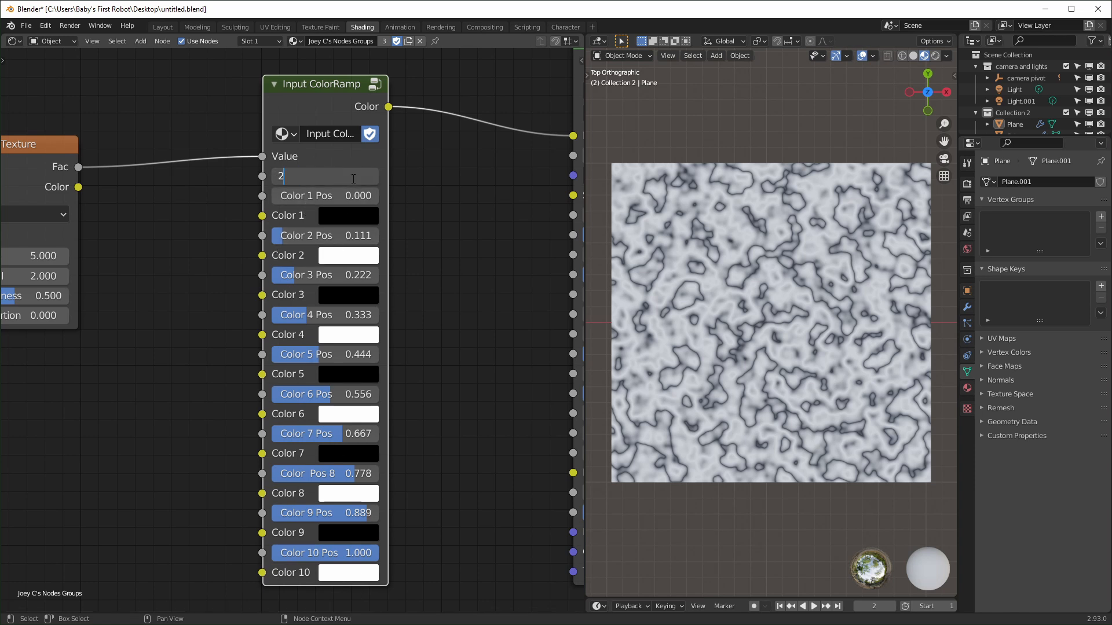
key("Return")
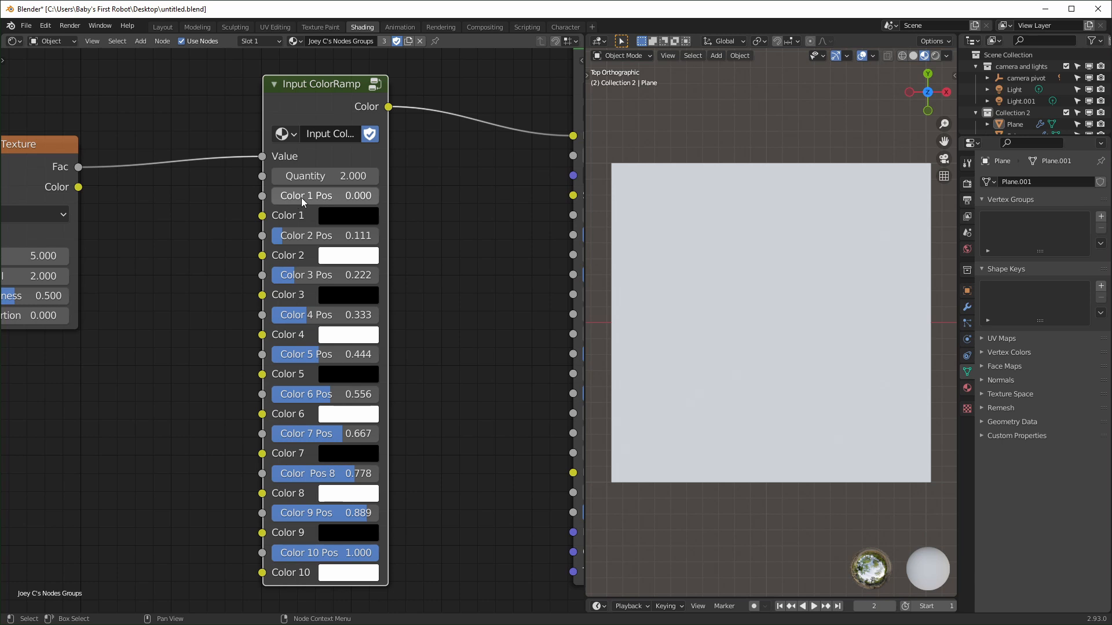
- Set the Input ColorRamp's Color 2 Pos to 0.561 and Color 1 Pos to 0.458
scroll(312, 276, "down", 4)
middle_click_drag(311, 275, 305, 83)
mouse_move(311, 492)
left_mouse_down()
mouse_move(339, 492)
mouse_move(297, 493)
left_mouse_up()
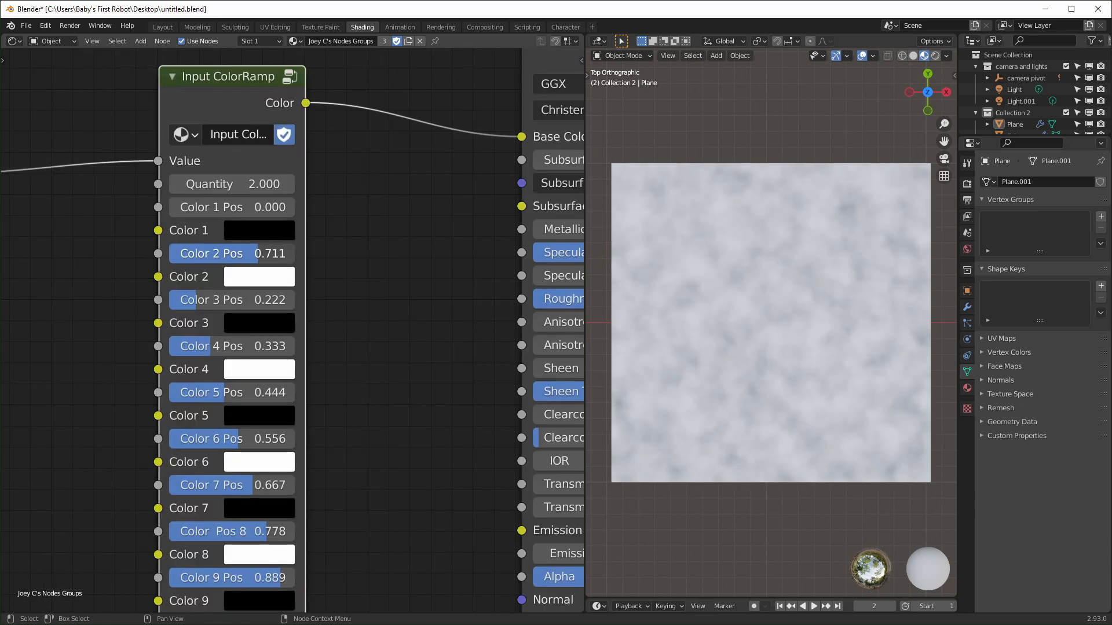
left_click_drag(261, 253, 256, 253)
mouse_move(261, 214)
left_mouse_down()
mouse_move(301, 214)
mouse_move(266, 207)
mouse_move(280, 206)
left_mouse_up()
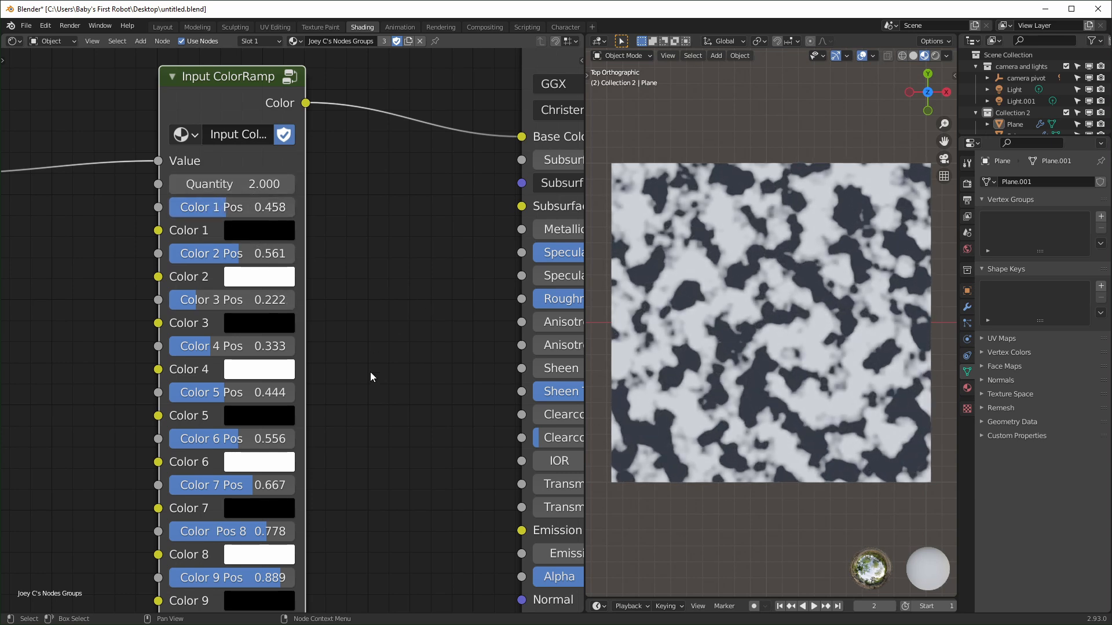
- Set the Input ColorRamp's Quantity to 10, Color 1 Pos to 0 and Color 2 Pos to 0.161
middle_click_drag(334, 330, 367, 251)
scroll(367, 251, "down", 3)
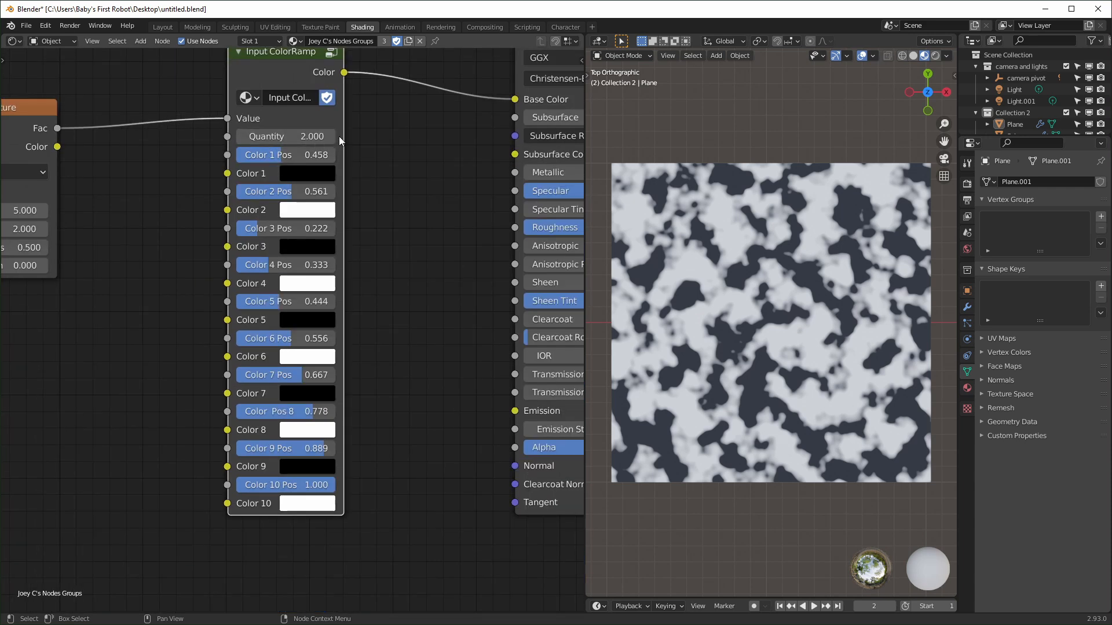
left_click(291, 133)
type("10")
left_click_drag(274, 191, 252, 191)
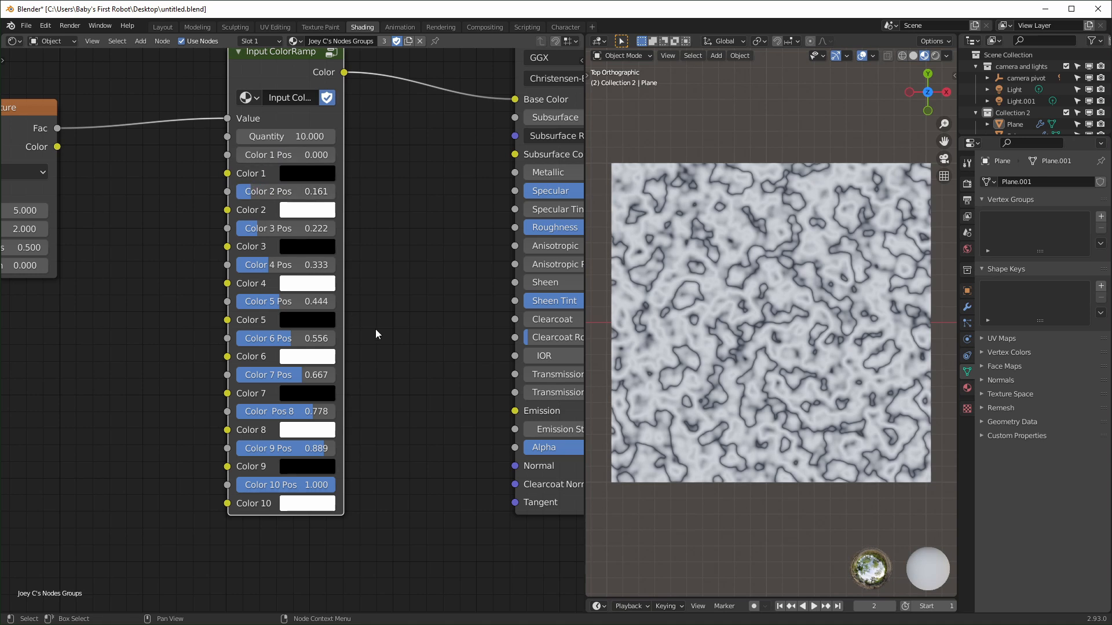
- Recolor the Input ColorRamp's Color 10 orange-red and Colors 4 and 8 blue, with a linear Gradient Texture feeding its Value
scroll(382, 333, "down", 2)
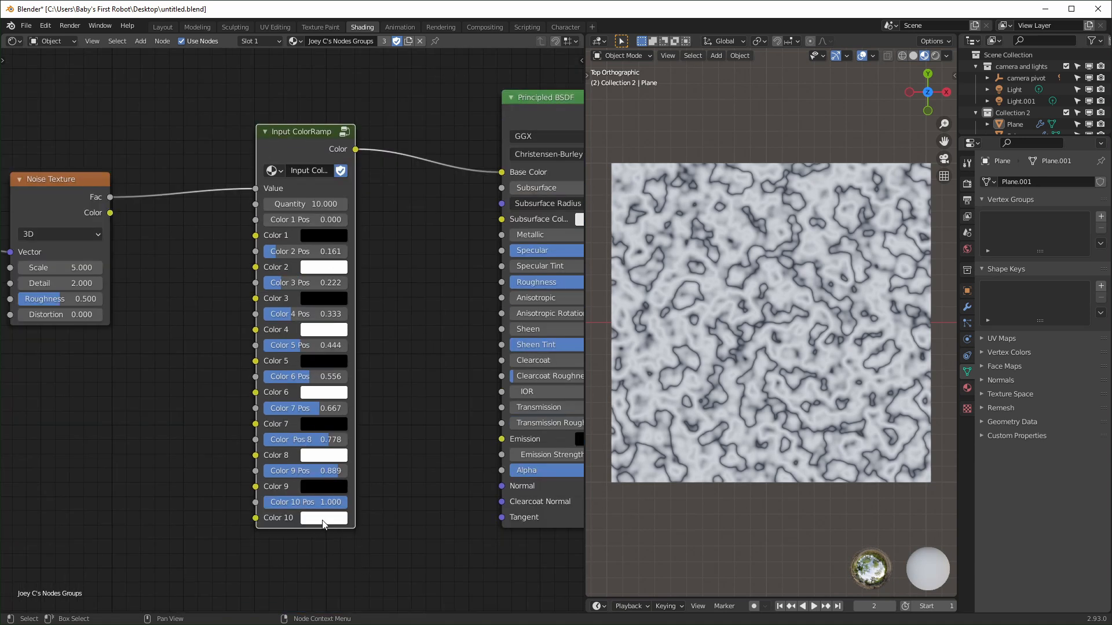
left_click(324, 518)
left_click_drag(381, 374, 415, 354)
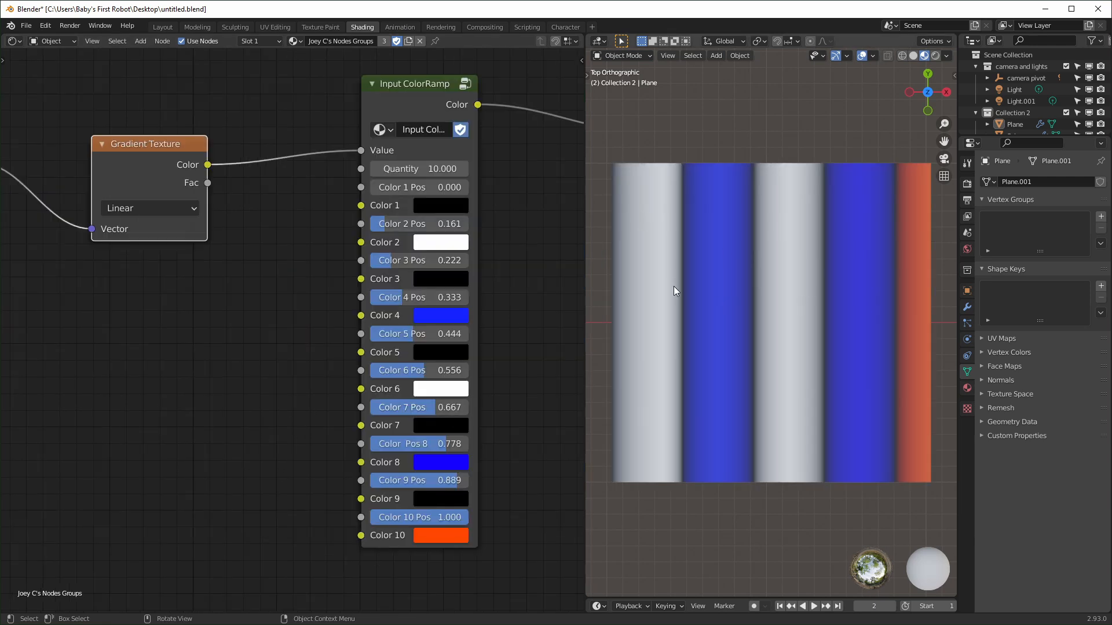
- Move the Gradient Texture closer to the Input ColorRamp, preview its output alone, and return the preview to the Principled BSDF
left_click_drag(158, 141, 244, 130)
middle_click_drag(344, 235, 246, 253)
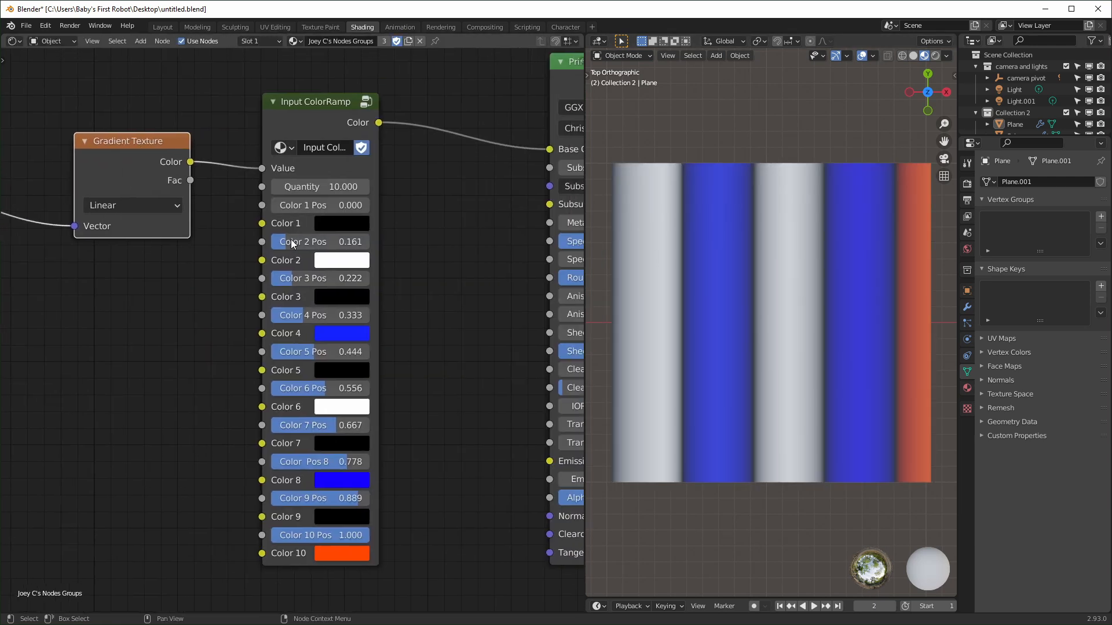
left_click(142, 152, "ctrl+shift")
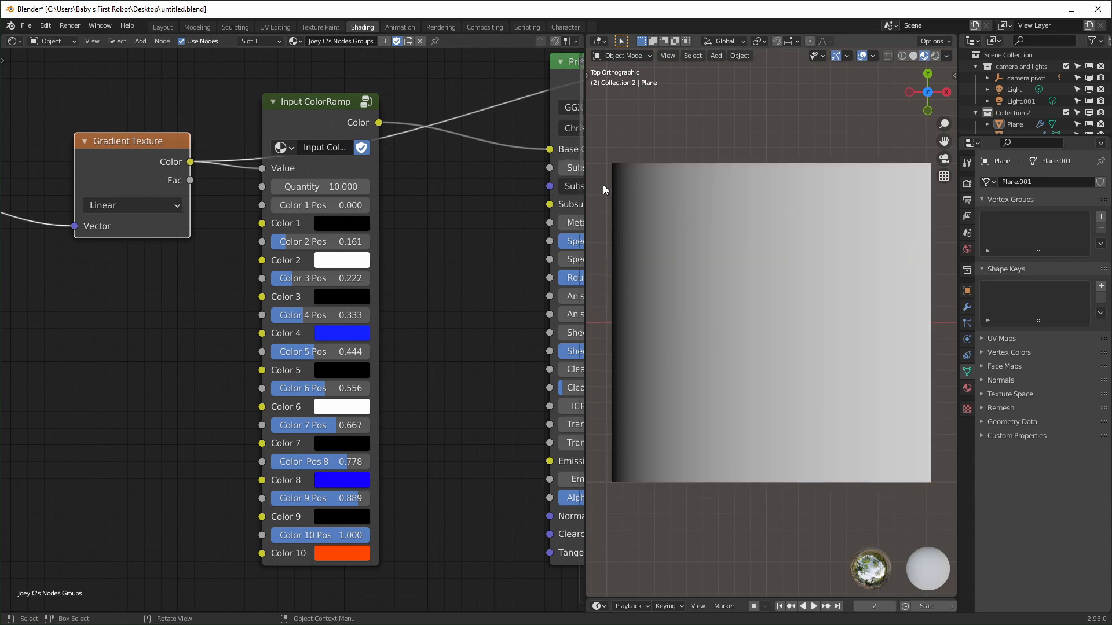
middle_click_drag(308, 135, 239, 158)
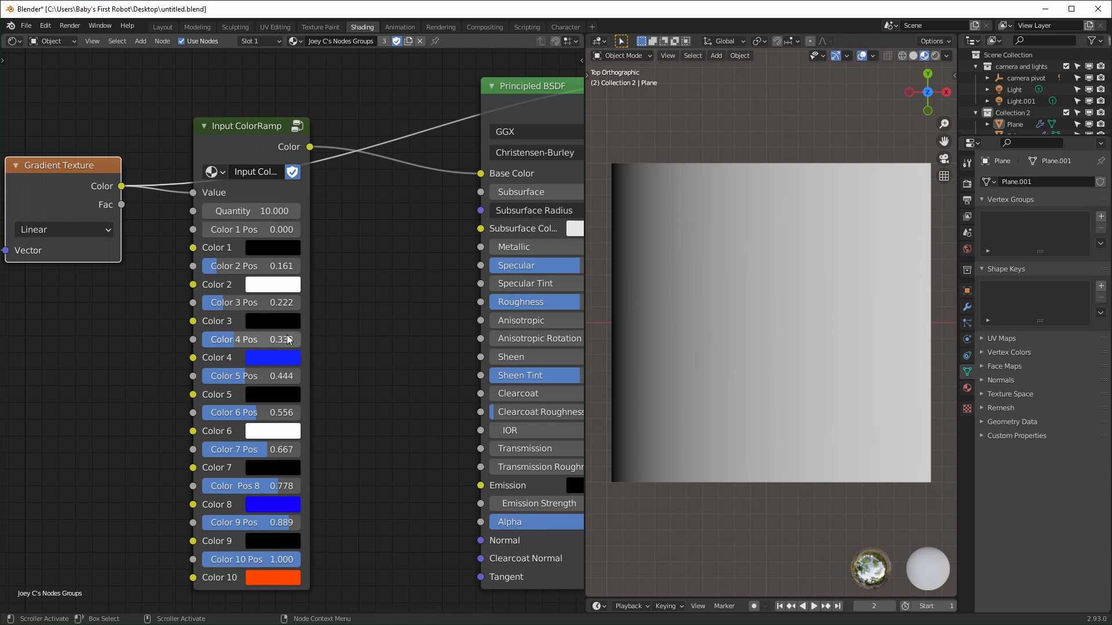
scroll(366, 275, "down", 2)
left_click(432, 114, "ctrl+shift")
scroll(258, 287, "up", 2)
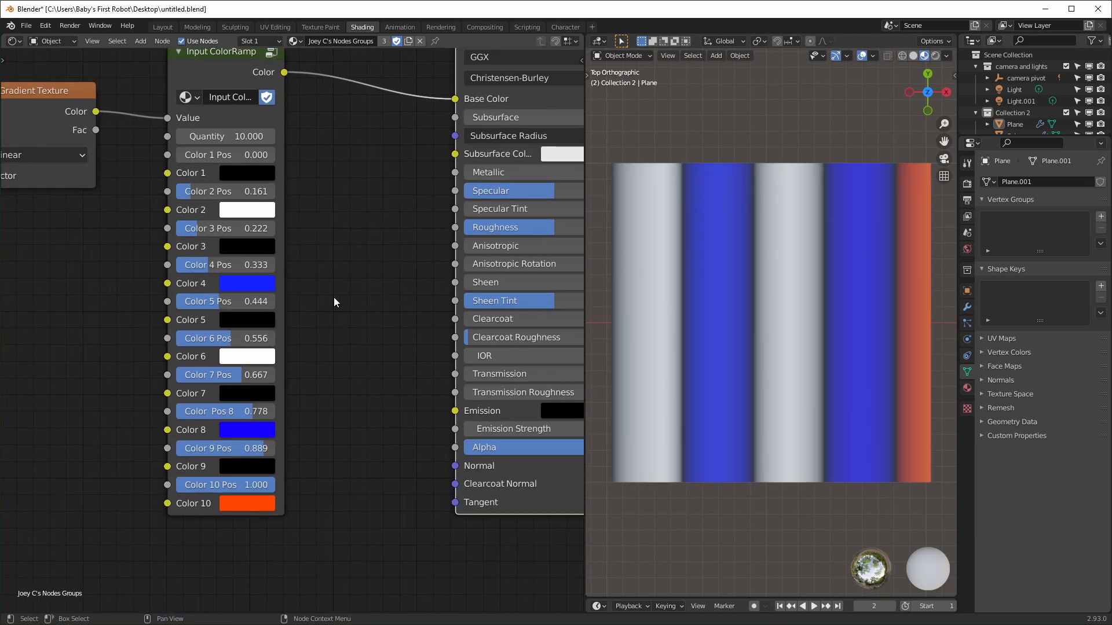
- Change the Input ColorRamp's Color 6 to green and adjust the Color 5 Pos
middle_click_drag(333, 297, 375, 327)
left_click(290, 386)
left_click(278, 190)
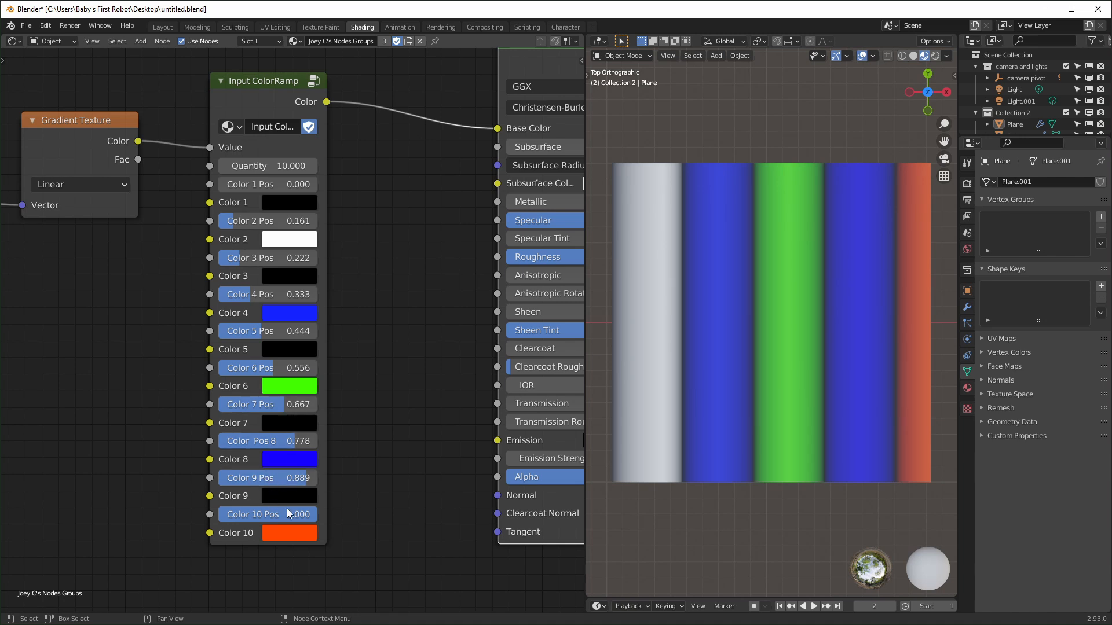
scroll(286, 523, "down", 1)
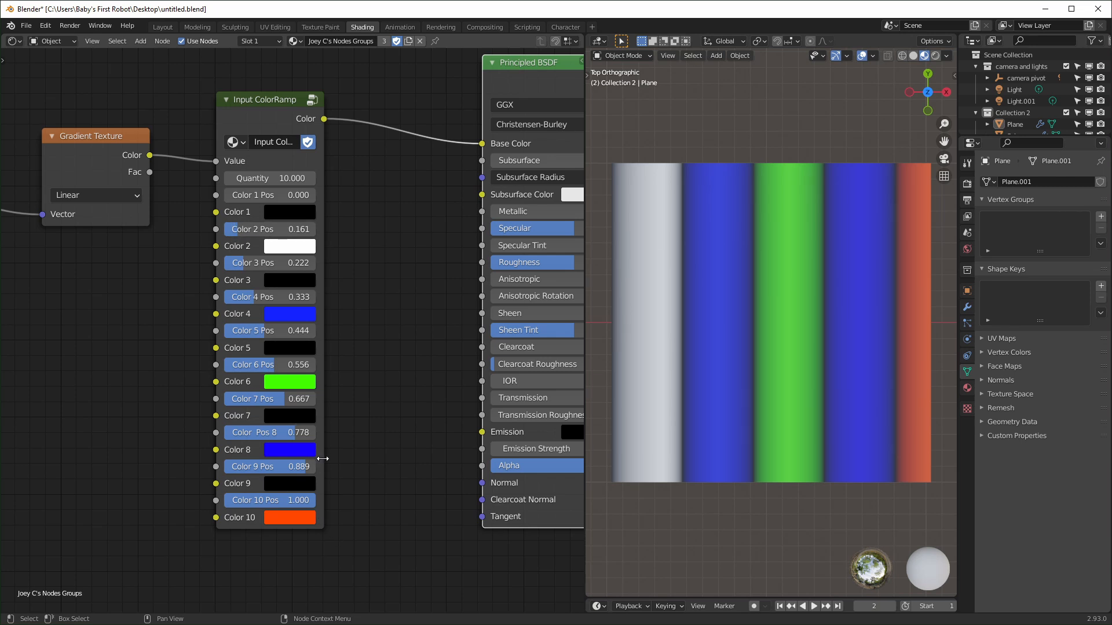
scroll(286, 330, "up", 1)
left_click_drag(285, 331, 258, 331)
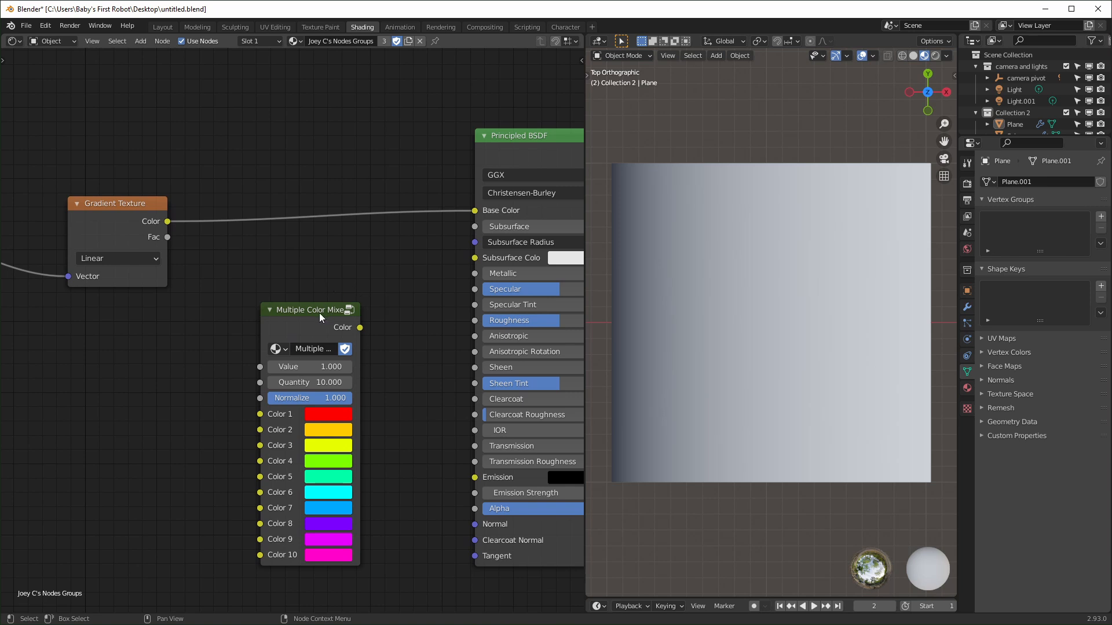
- Widen the Multiple Color Mixer group and insert it before Base Color, with the Gradient Texture's Color feeding its Value
left_click_drag(361, 318, 384, 318)
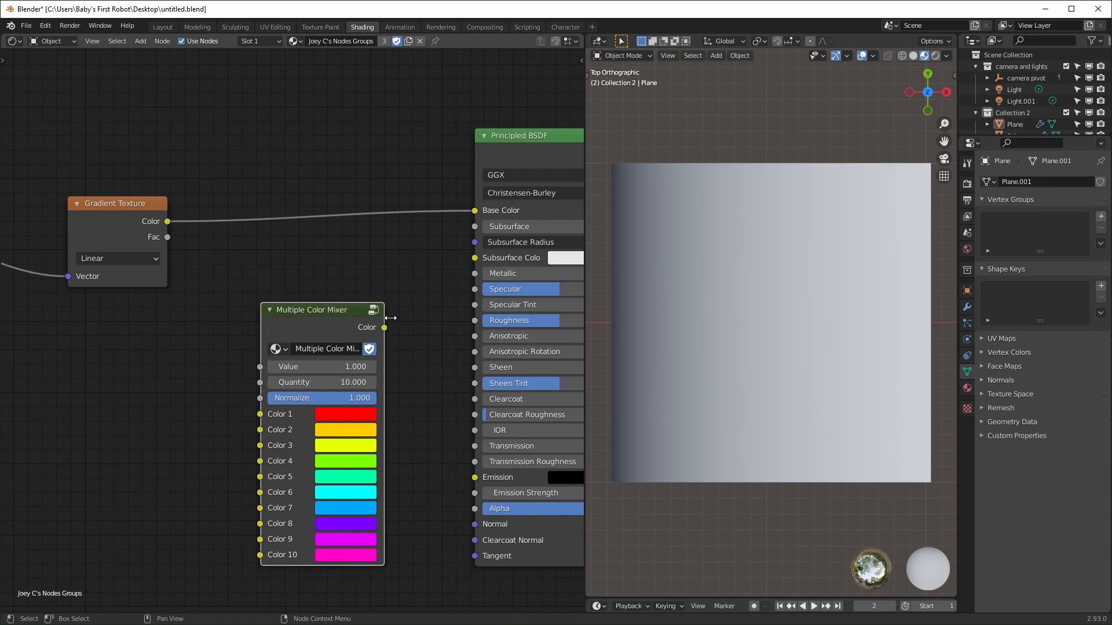
left_click_drag(315, 324, 303, 188)
left_click_drag(248, 276, 248, 228)
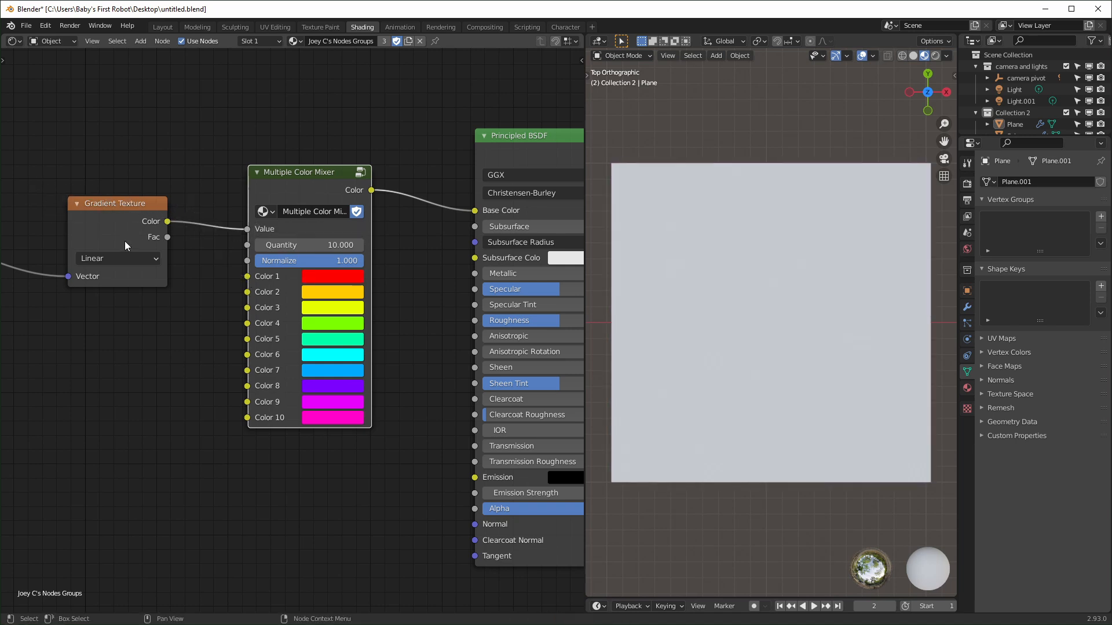
- Add an RGB node and try its Color output in the Multiple Color Mixer's Color 4 and Color 8 inputs
scroll(392, 354, "up", 2)
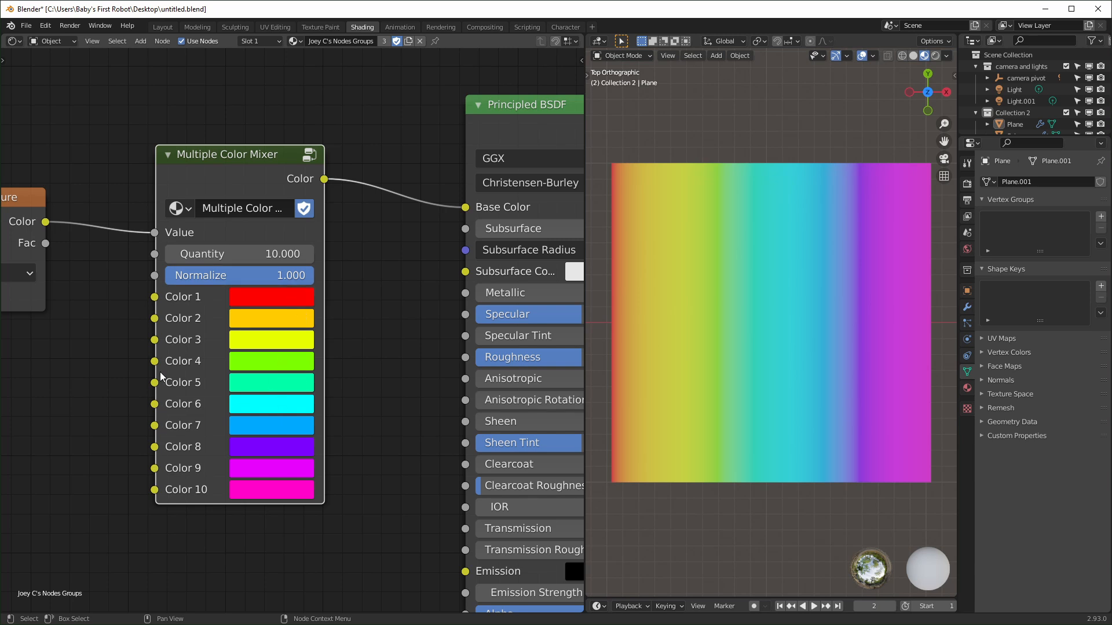
scroll(120, 351, "up", 1)
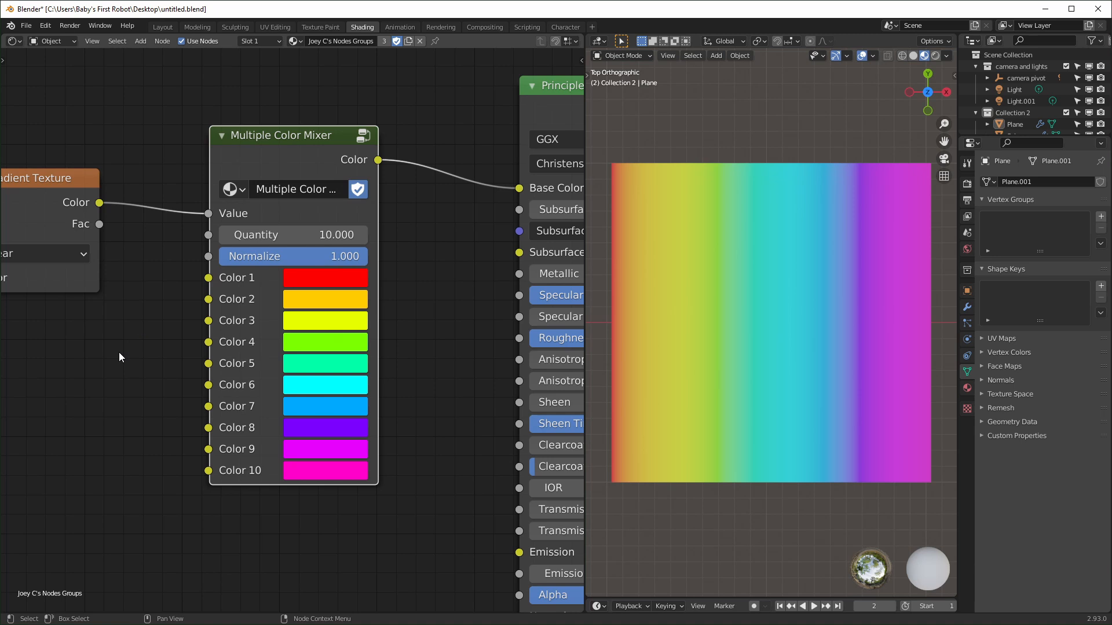
scroll(120, 352, "up", 1)
key("shift+a")
type("rgb")
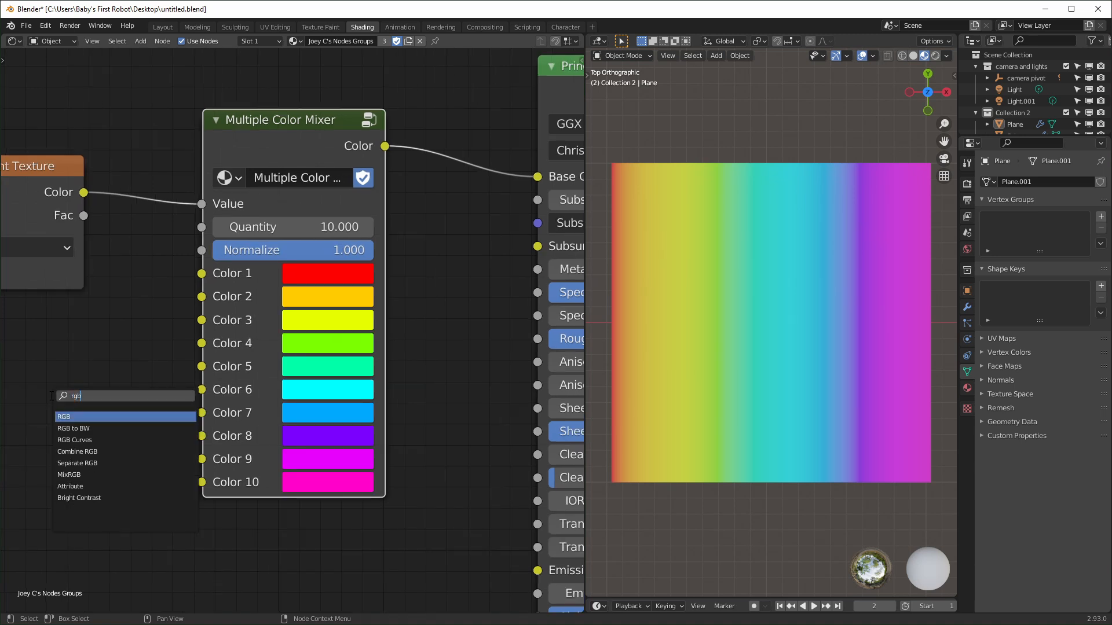
key("Return")
left_click(172, 393)
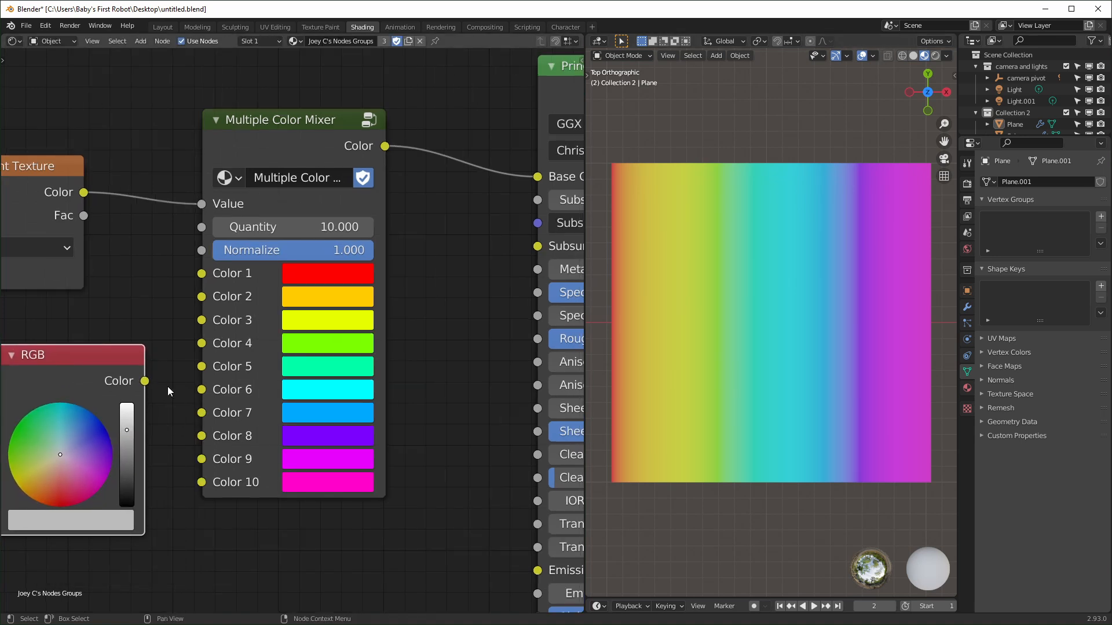
left_click_drag(145, 381, 201, 344)
left_click_drag(145, 381, 202, 436)
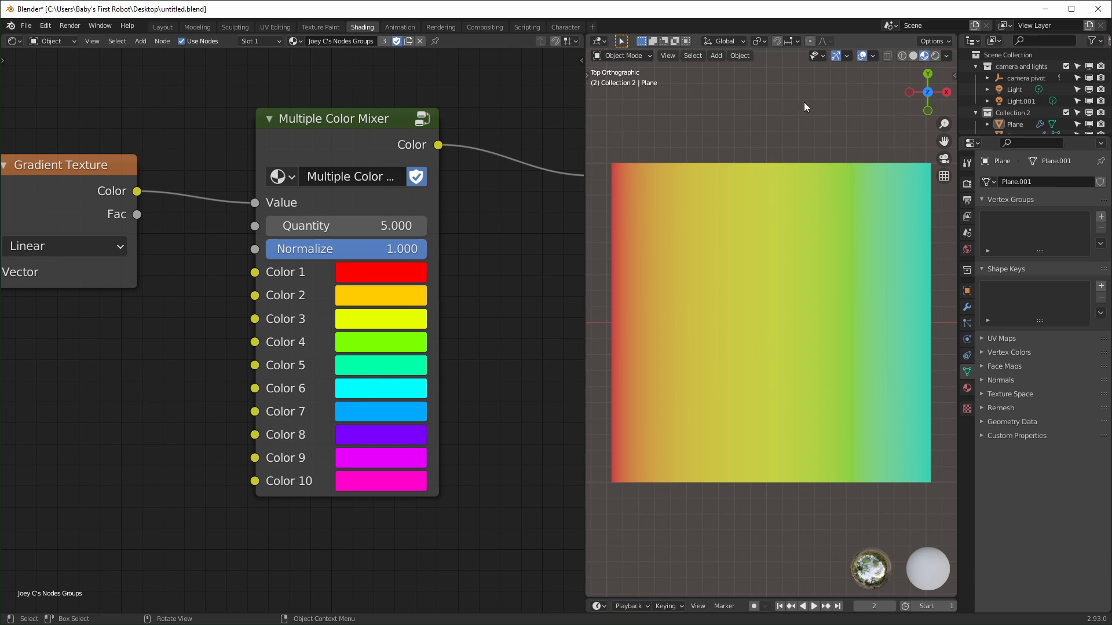
- Preview the Gradient Texture's output alone on the plane
middle_click_drag(43, 151, 162, 138)
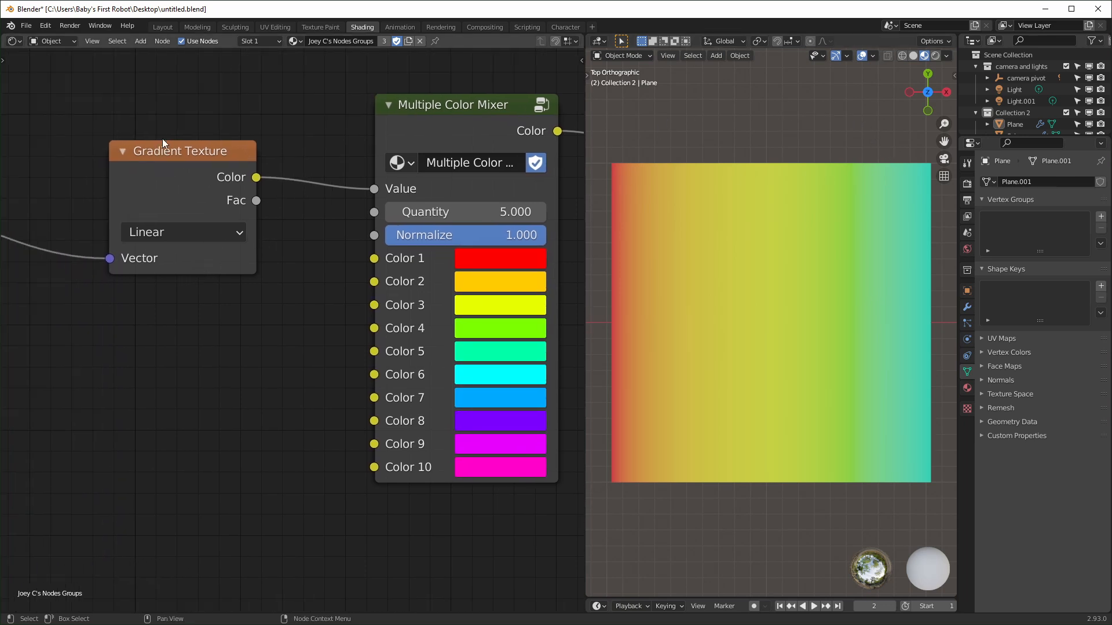
left_click(210, 169, "ctrl+shift")
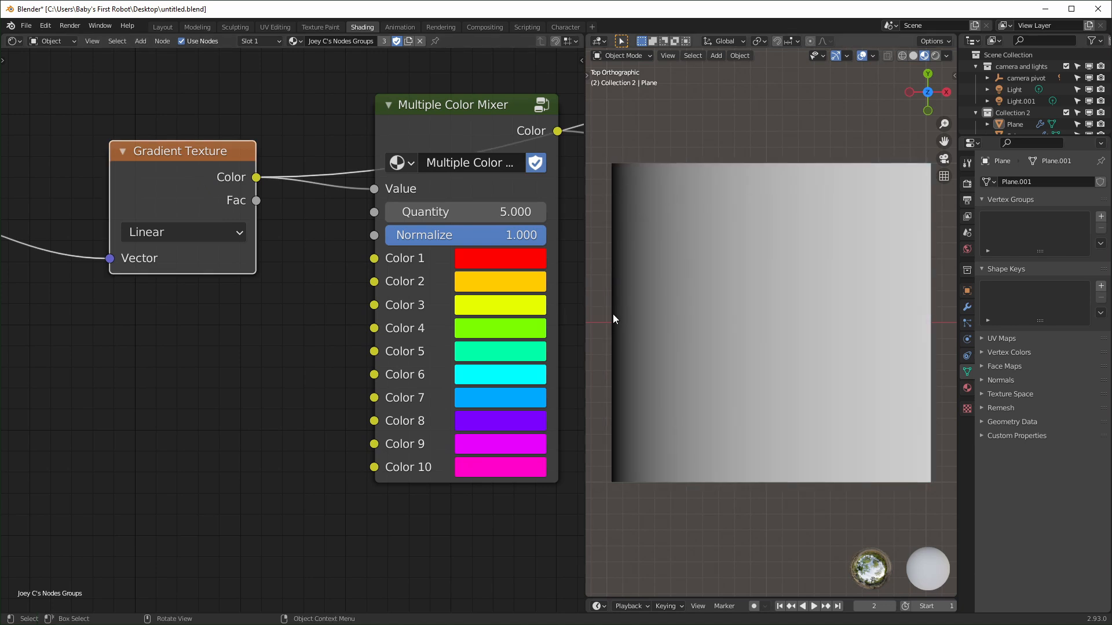
middle_click_drag(447, 376, 441, 379)
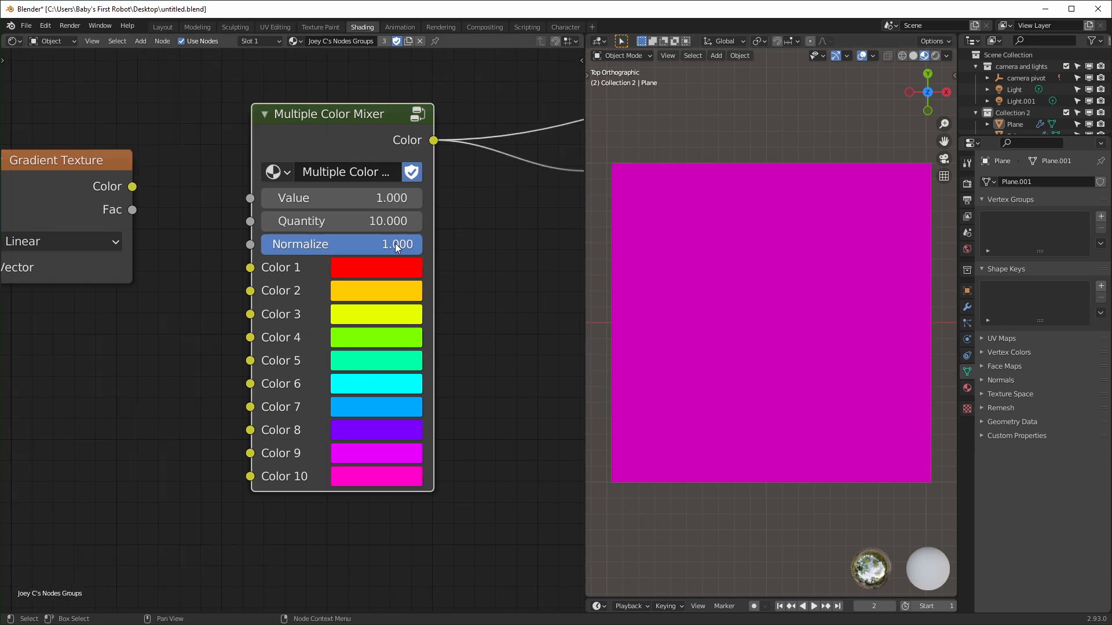
- Test the Multiple Color Mixer's Value at 0 and return it to 1
left_click(338, 200)
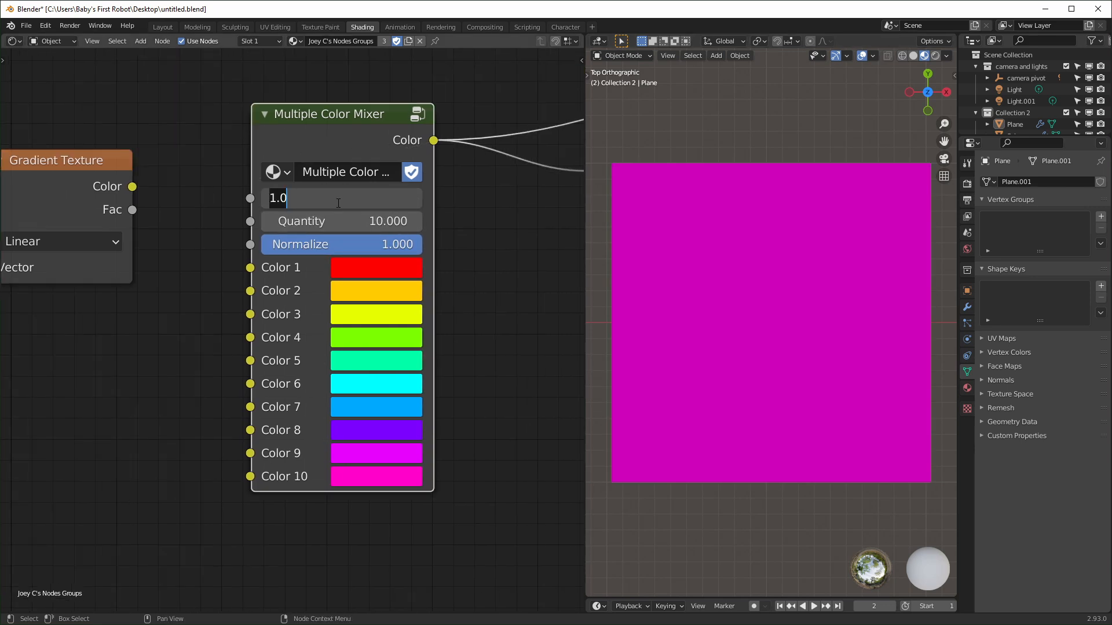
type("0")
key("Return")
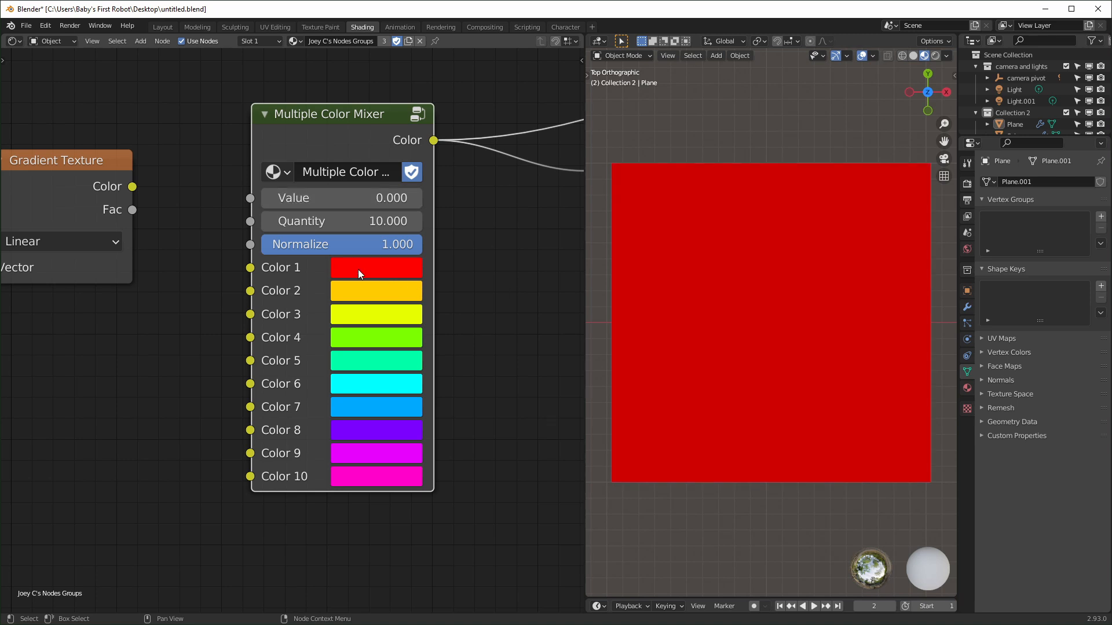
left_click(361, 199)
type("1")
key("Return")
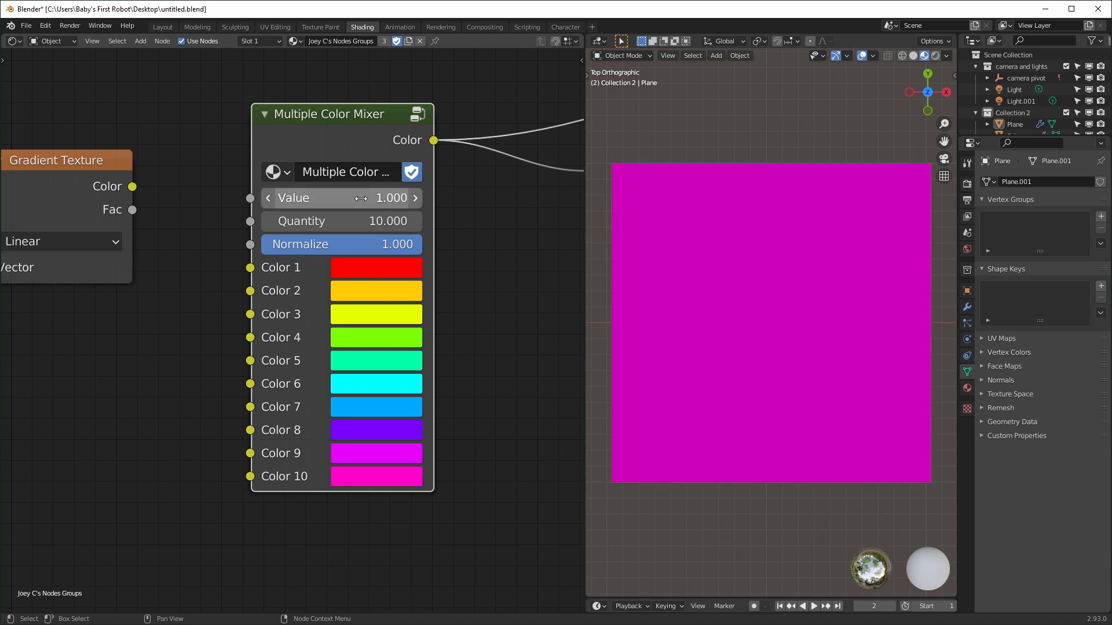
mouse_move(402, 198)
left_mouse_down()
mouse_move(138, 199)
mouse_move(401, 198)
left_mouse_up()
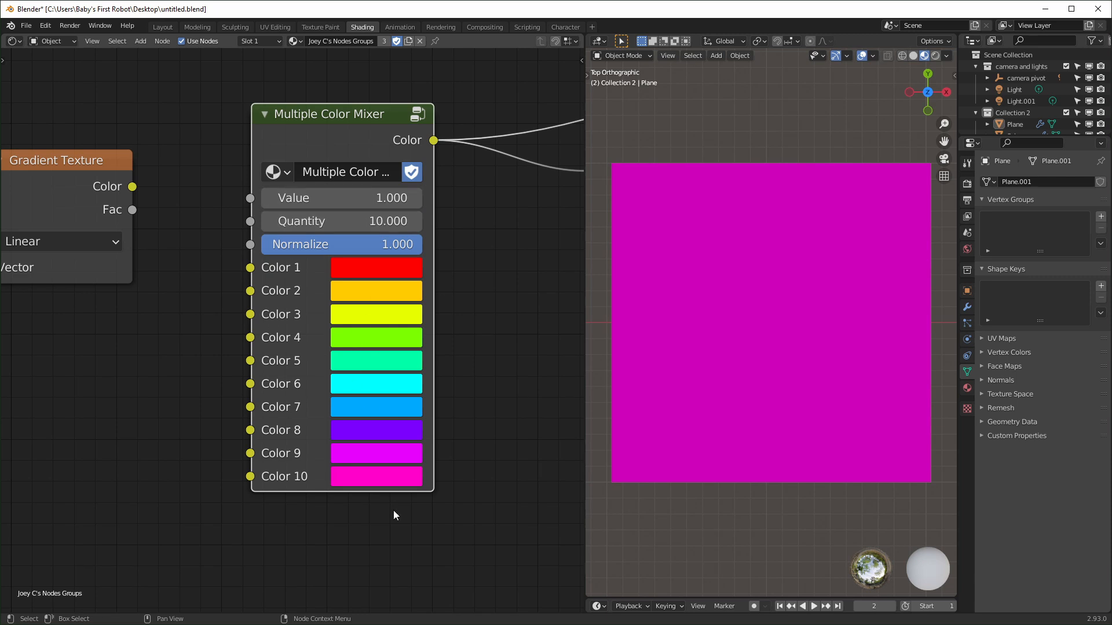
- Set the Multiple Color Mixer's Quantity to 5, Normalize to 0 and Value to 5
left_click(377, 222)
type("5")
key("Return")
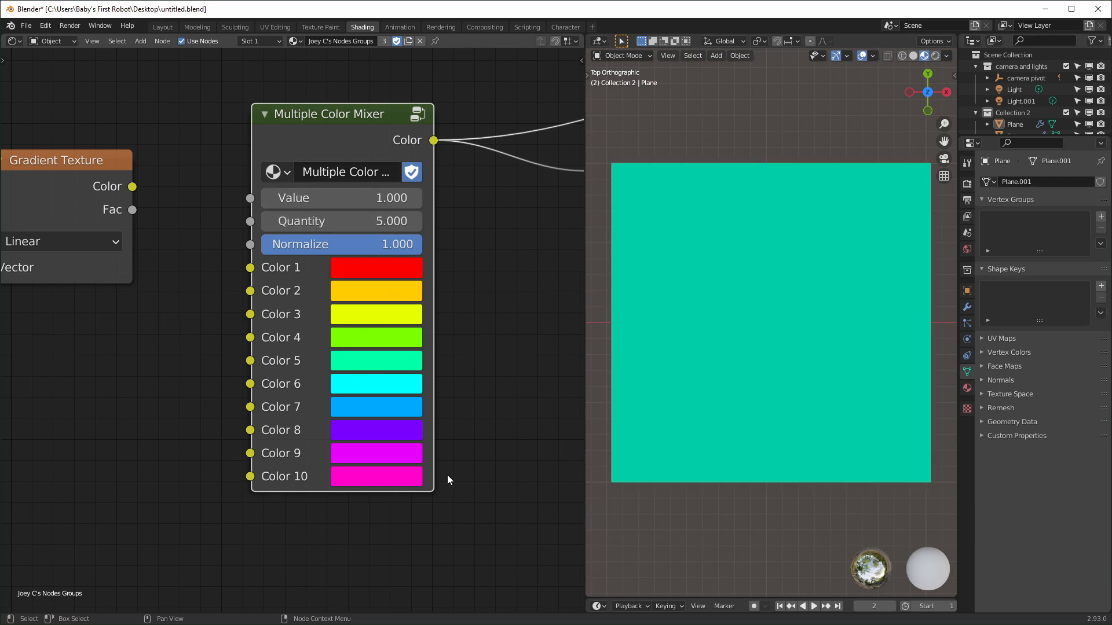
left_click_drag(399, 242, 347, 245)
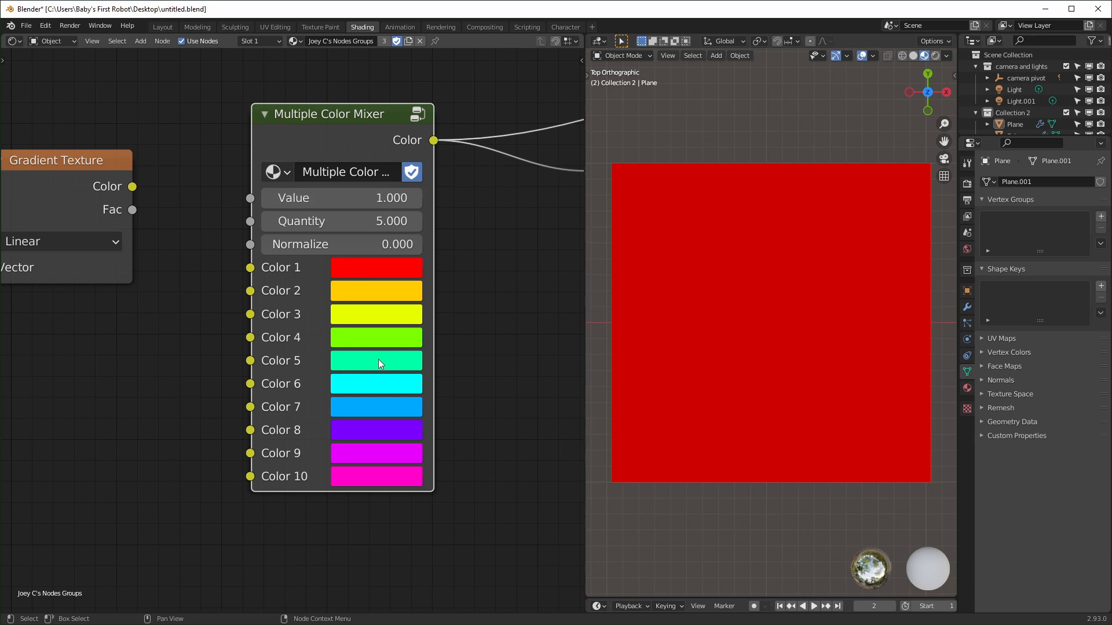
left_click(391, 200)
type("5")
key("Return")
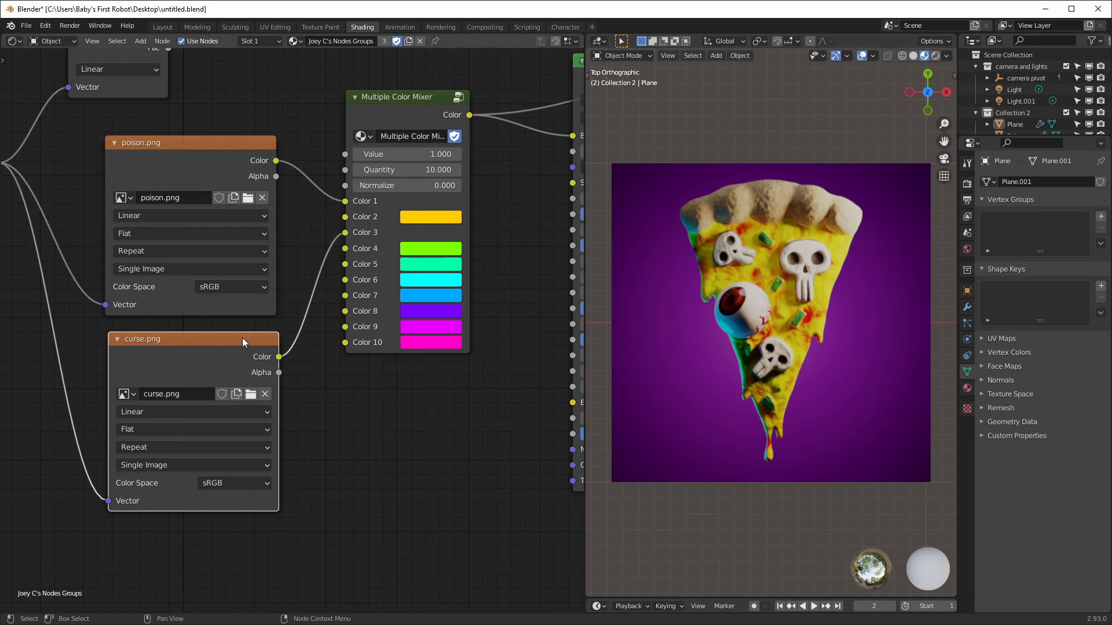
- Set the Multiple Color Mixer's Value to 3 to output the curse.png image wired to Color 3
scroll(242, 338, "up", 1)
middle_click_drag(242, 339, 227, 412)
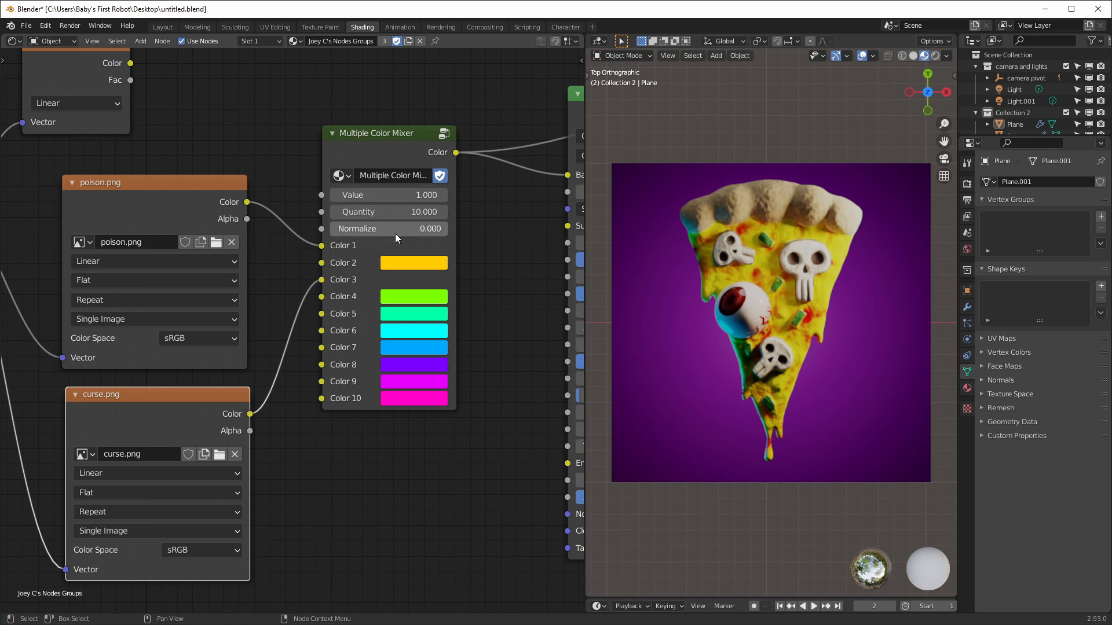
left_click(407, 196)
type("3")
key("Return")
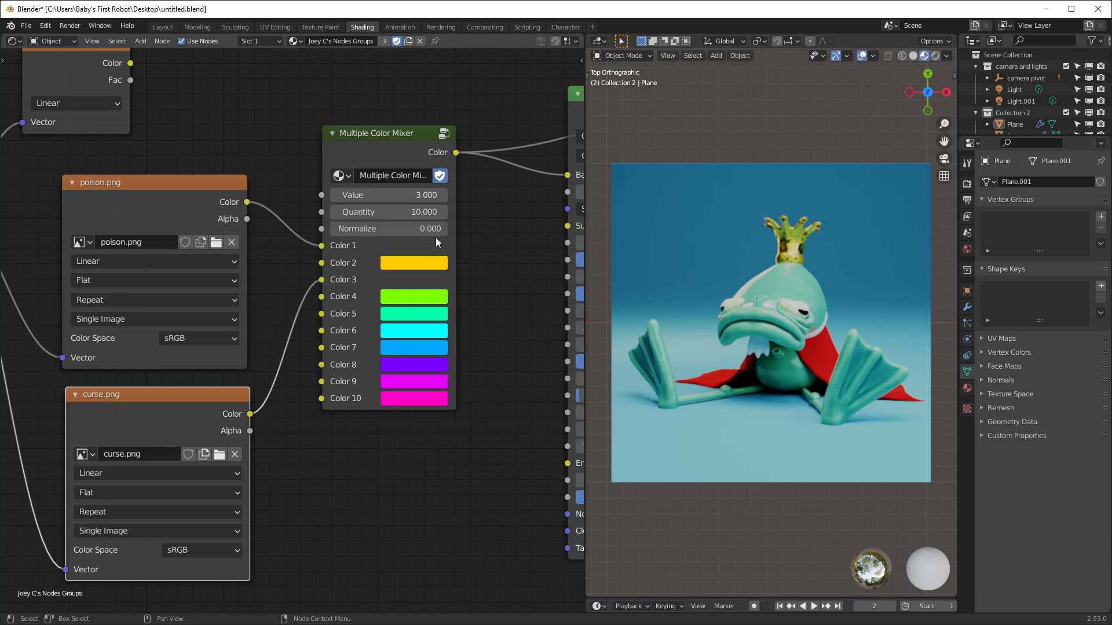
- Delete the poison.png and curse.png image nodes feeding the Multiple Color Mixer
key("Delete")
scroll(367, 392, "up", 2)
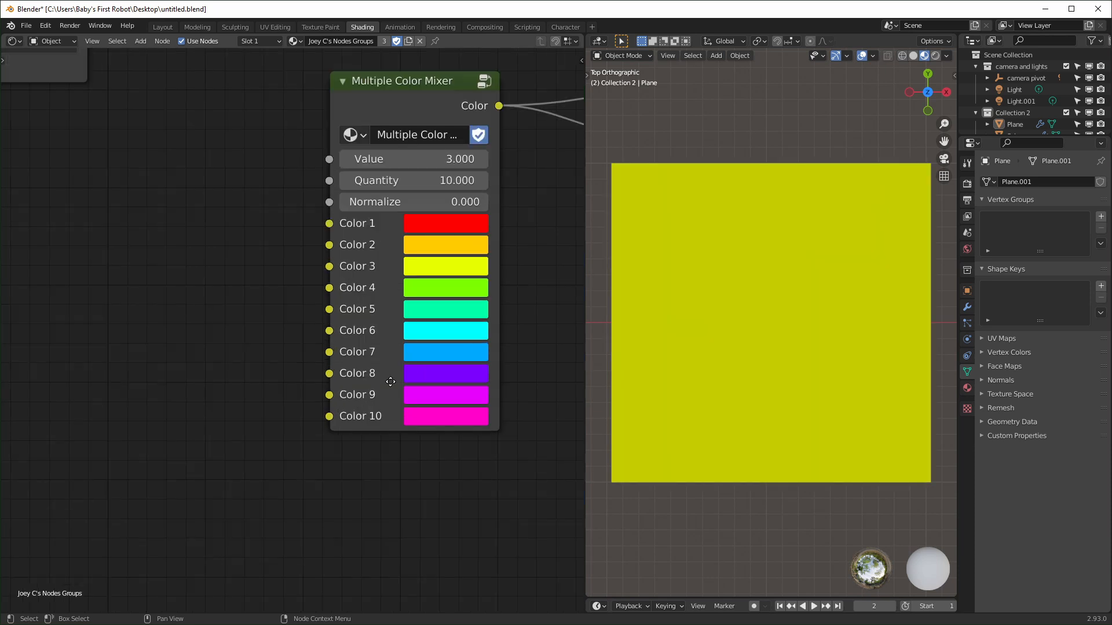
- Wire the poison.png image's Color output into the Multiple Color Mixer's Value input in place of the Voronoi Distance
middle_click_drag(447, 175, 293, 180)
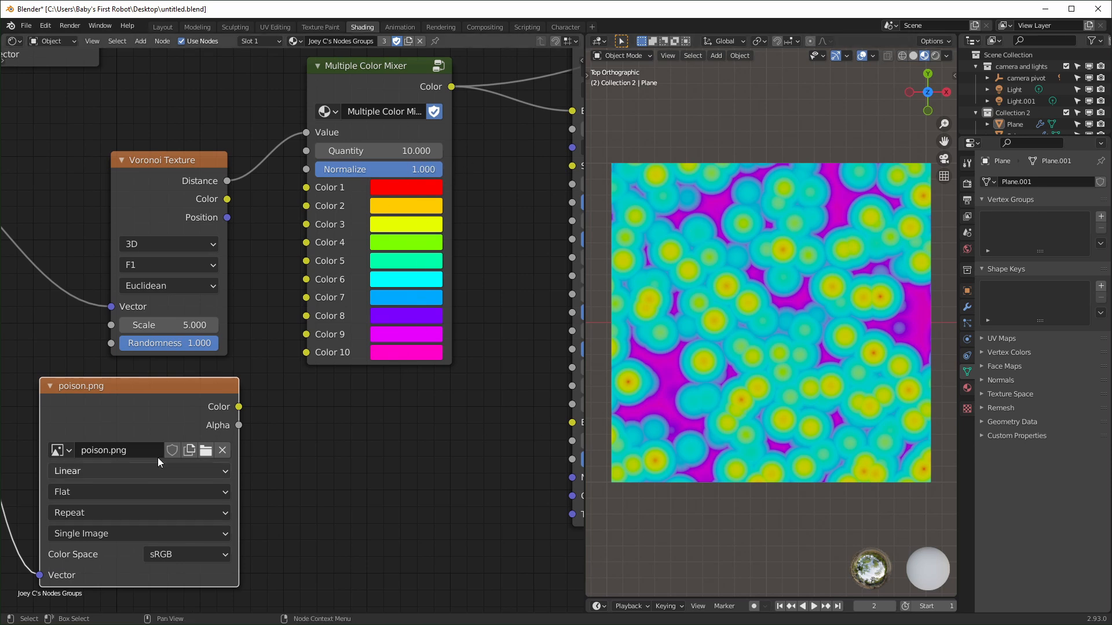
left_click_drag(239, 406, 302, 133)
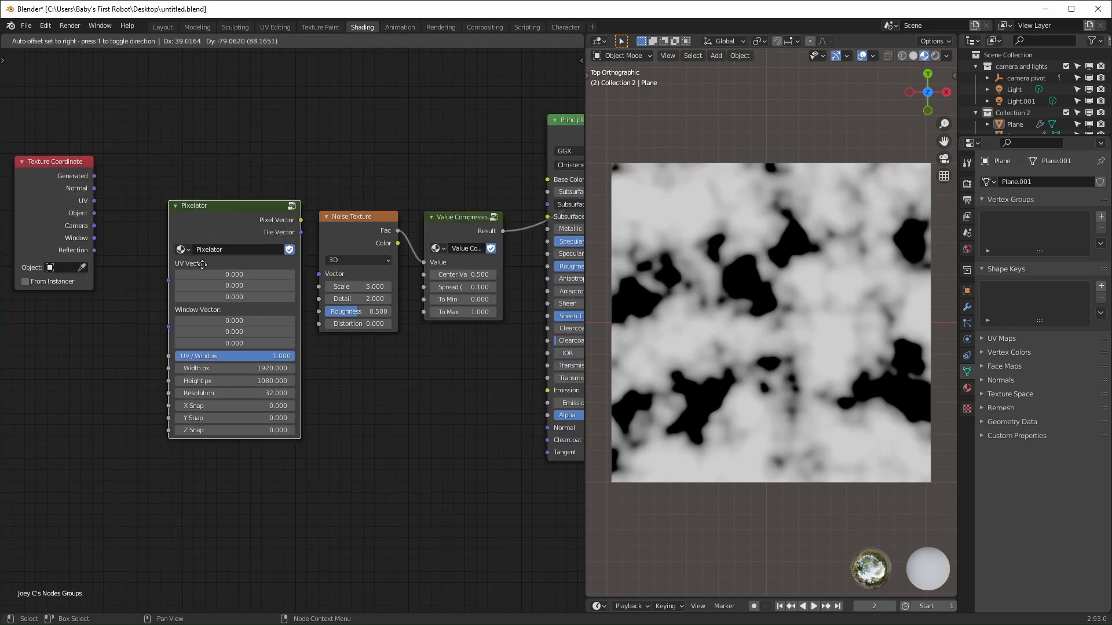
- Move the Pixelator group below the node chain and undo back to the UV link into the Noise Texture's Vector
left_click_drag(220, 204, 192, 348)
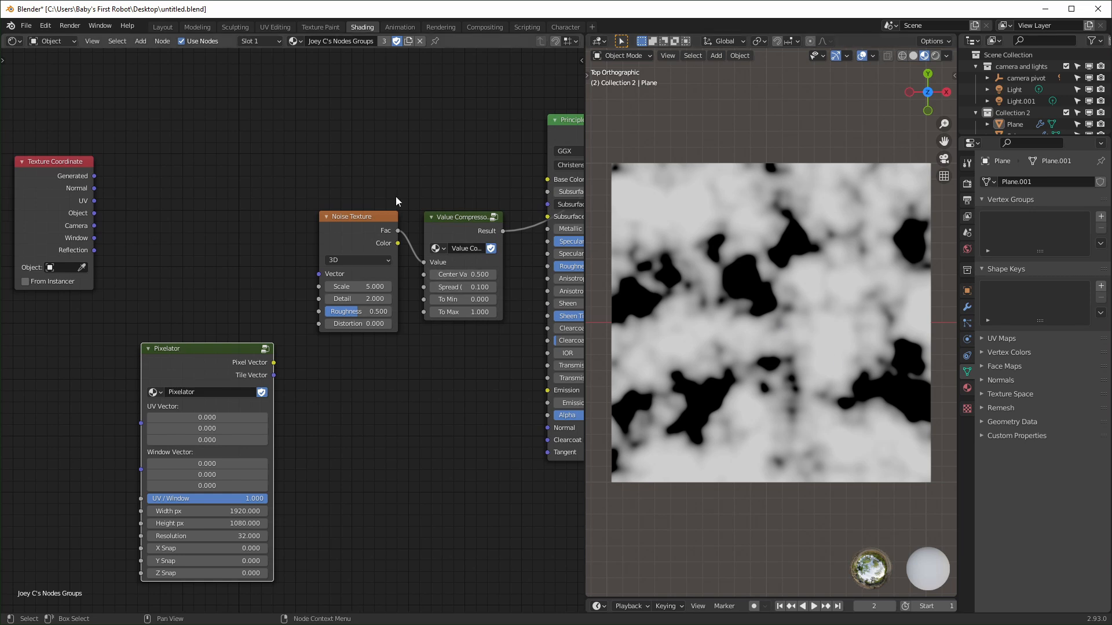
key("ctrl+z")
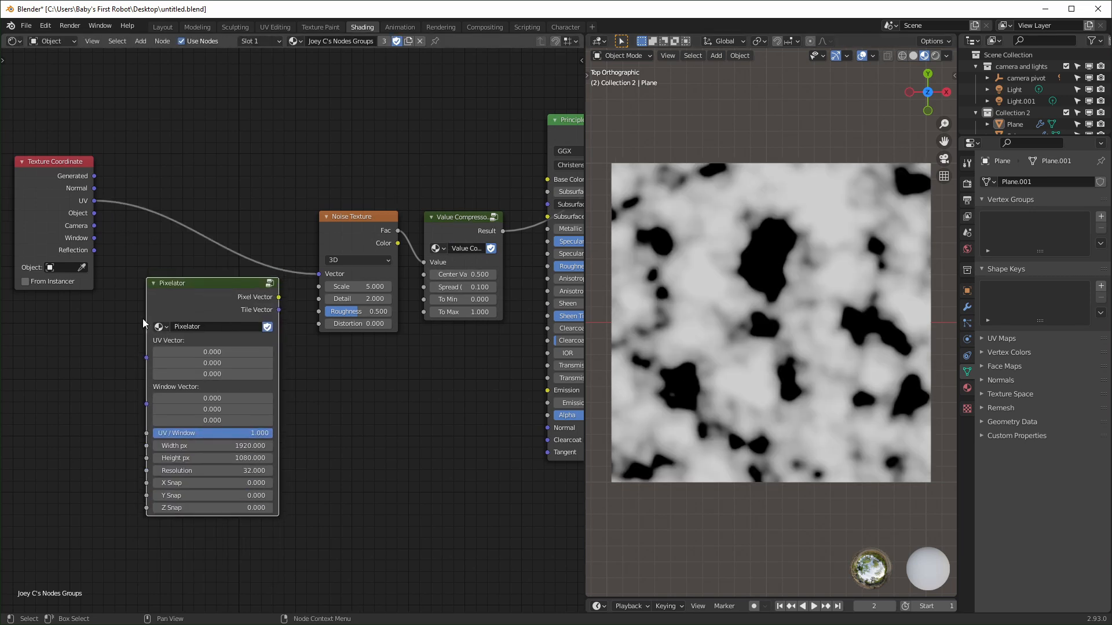
- Wire the Texture Coordinate's UV output into the Pixelator's UV Vector and its Window output into Window Vector
left_click_drag(94, 201, 146, 358)
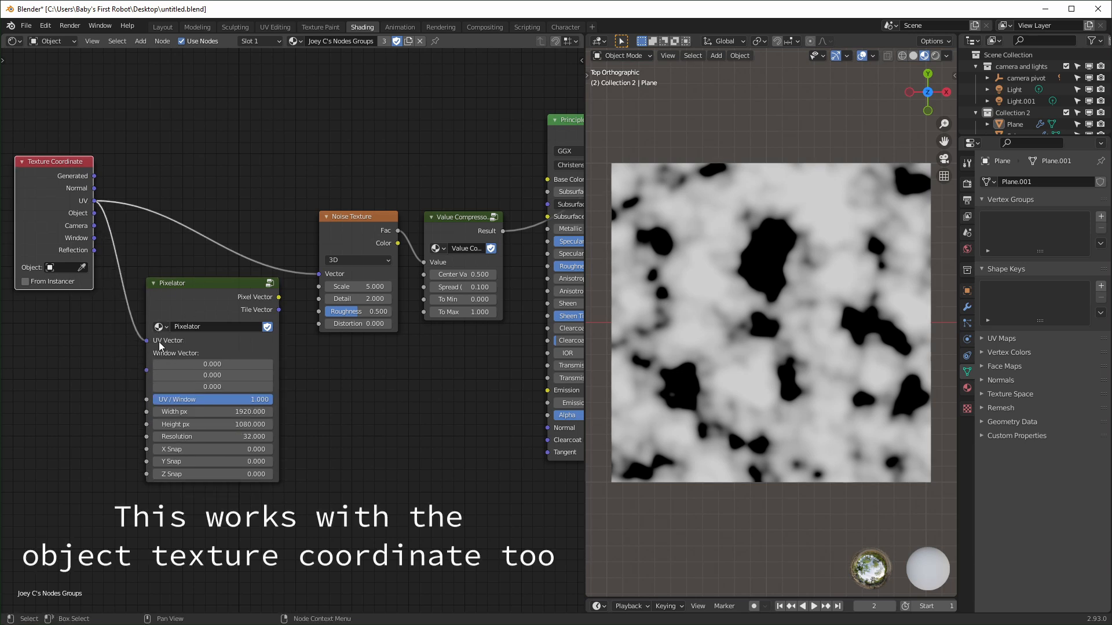
left_click_drag(94, 238, 147, 370)
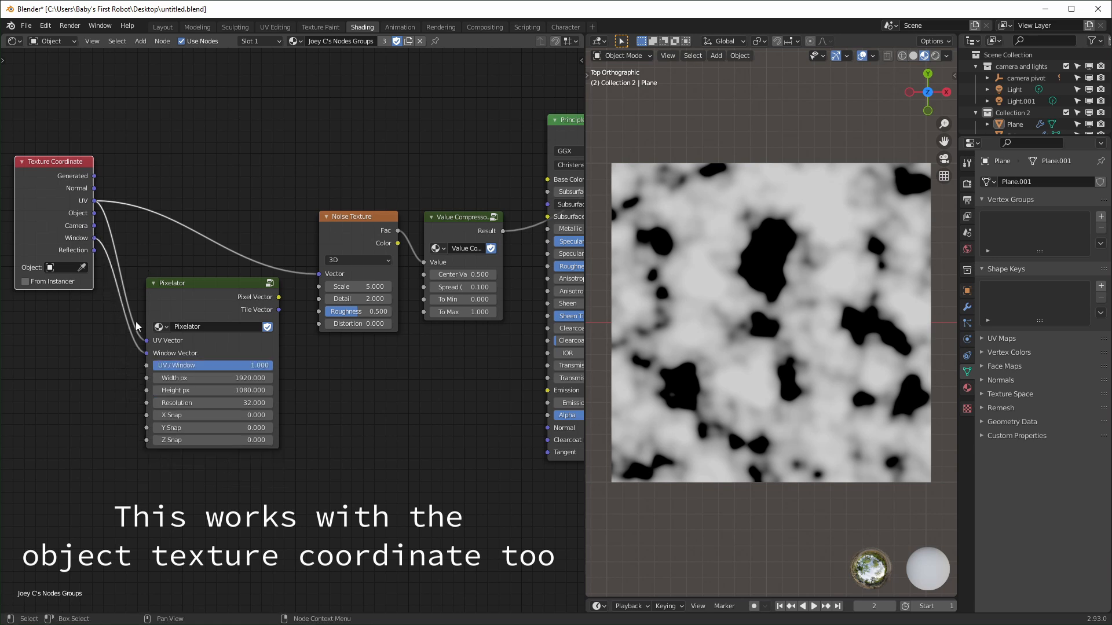
left_click_drag(213, 365, 272, 365)
scroll(322, 354, "up", 3)
middle_click_drag(321, 364, 315, 400)
left_click_drag(231, 299, 238, 203)
left_click_drag(267, 221, 280, 175)
left_click_drag(268, 221, 312, 289)
left_click_drag(221, 206, 220, 197)
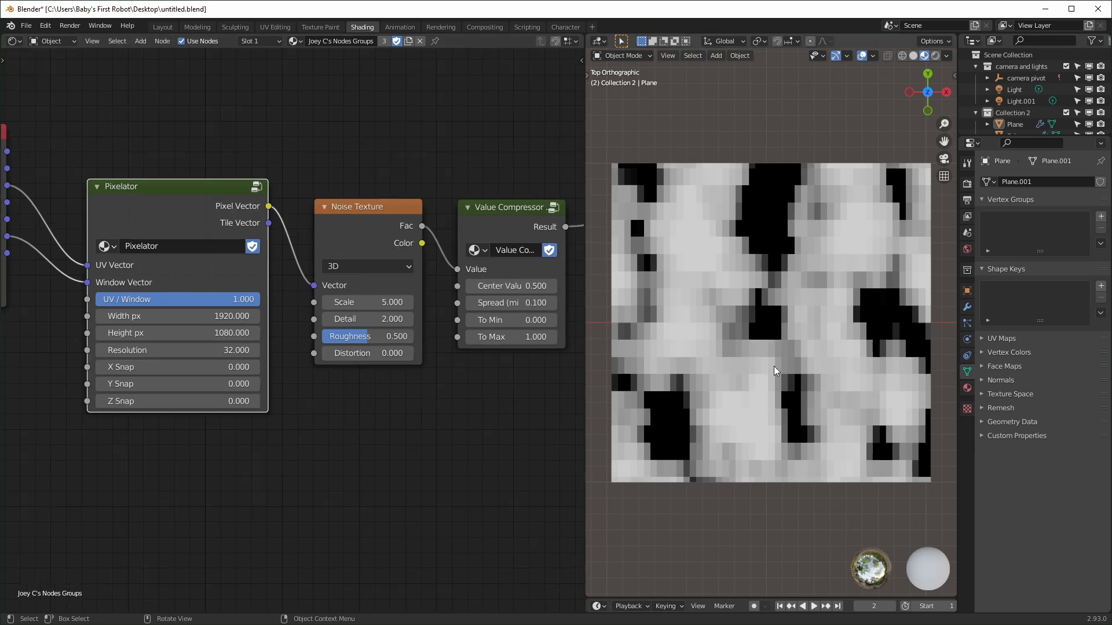
- Look through the camera and scale the camera pivot down to roughly a quarter of its size
middle_click_drag(783, 370, 801, 303)
middle_click_drag(202, 317, 289, 306)
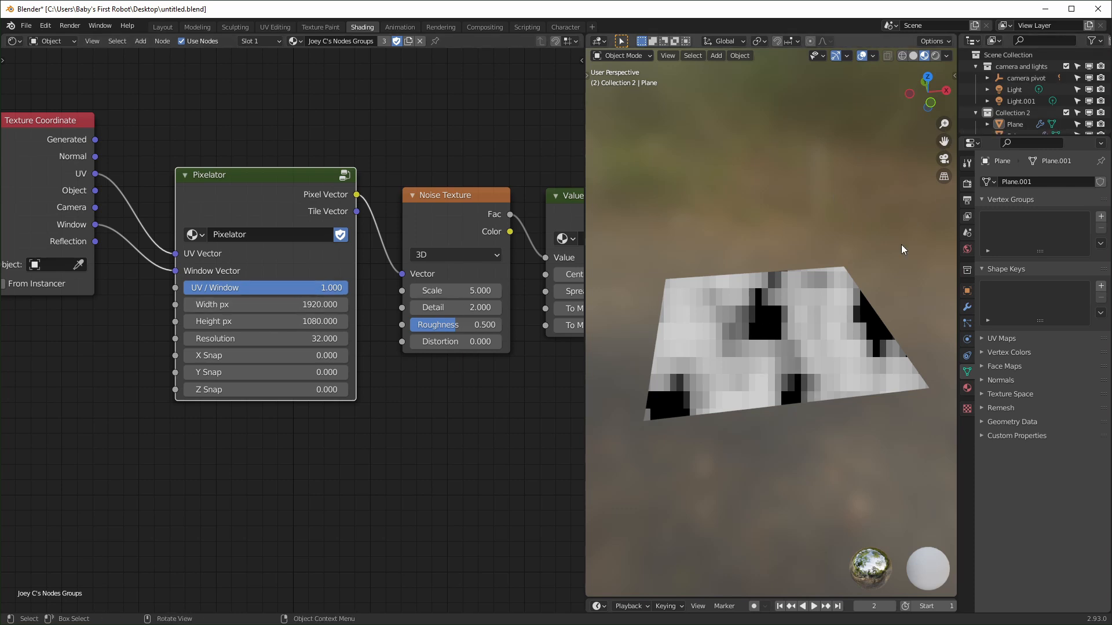
key("KP_0")
left_click(794, 336)
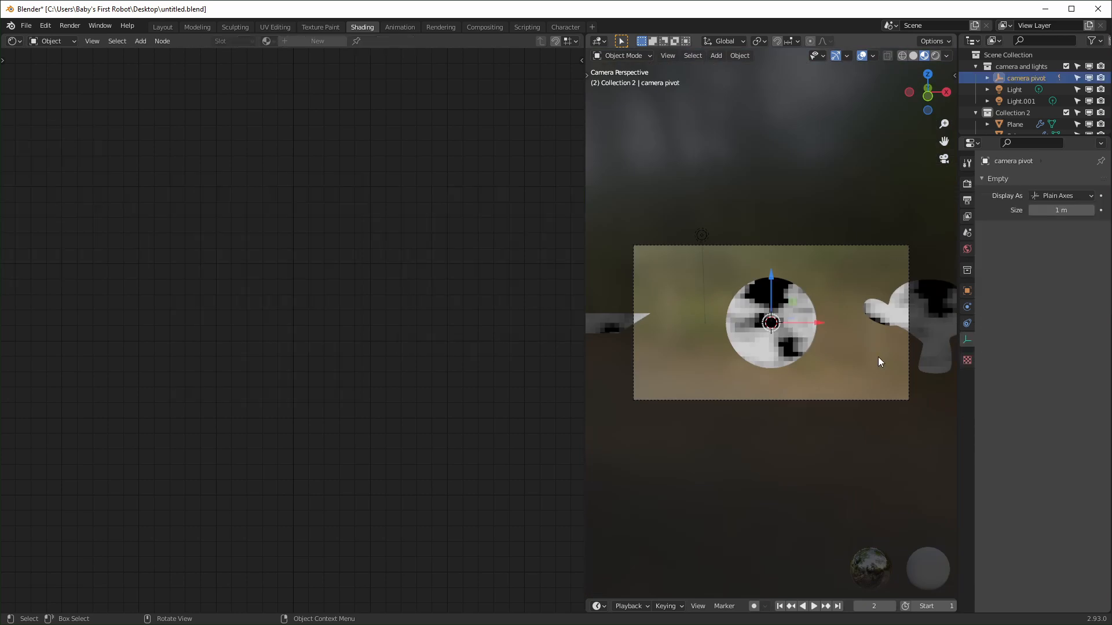
key("s")
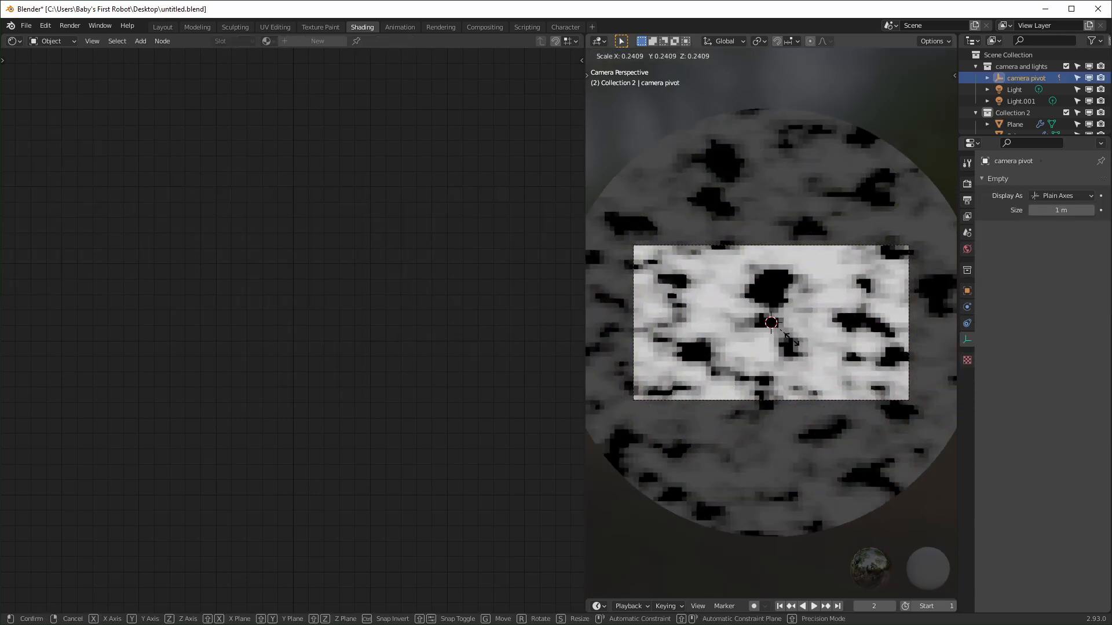
left_click(804, 335)
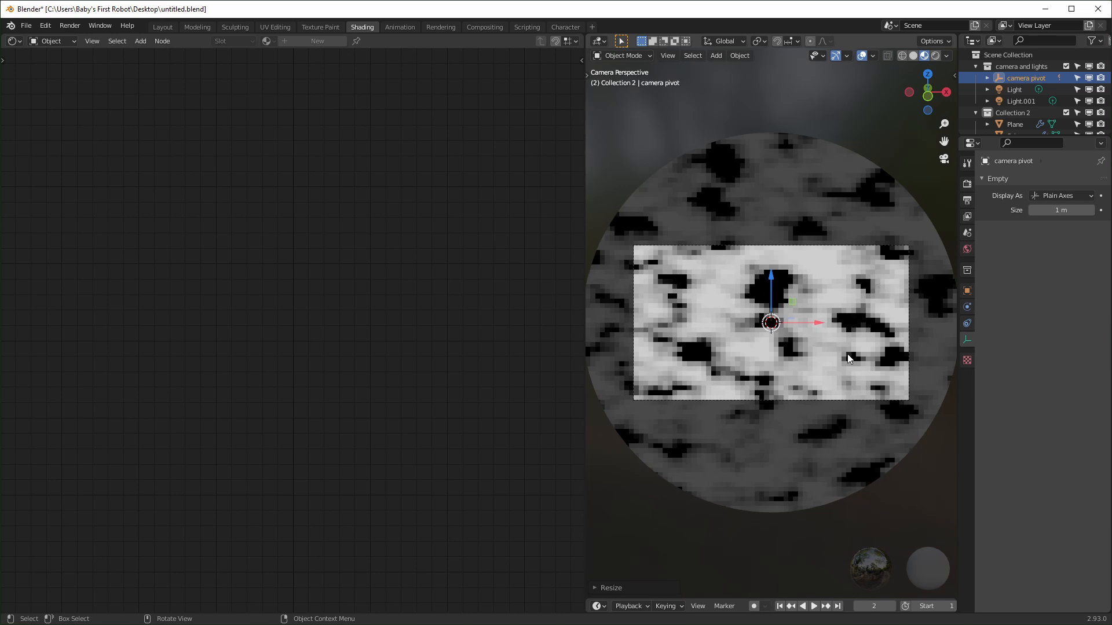
- Select the plane, view it from the top and set the Pixelator's UV / Window to 0
left_click(777, 345)
key("KP_7")
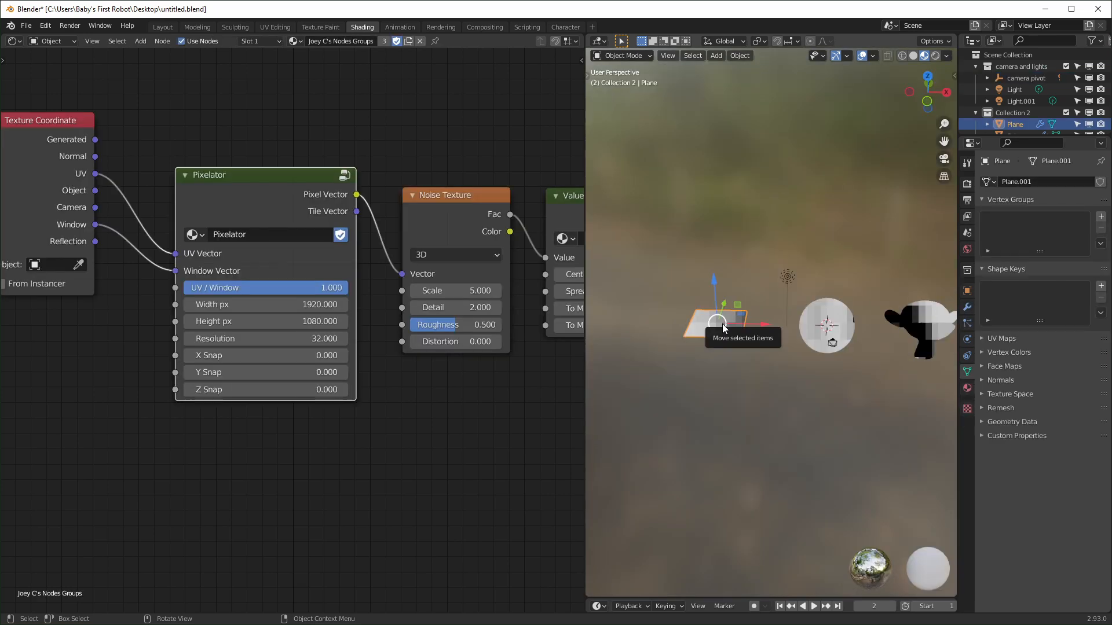
left_click_drag(308, 287, 142, 288)
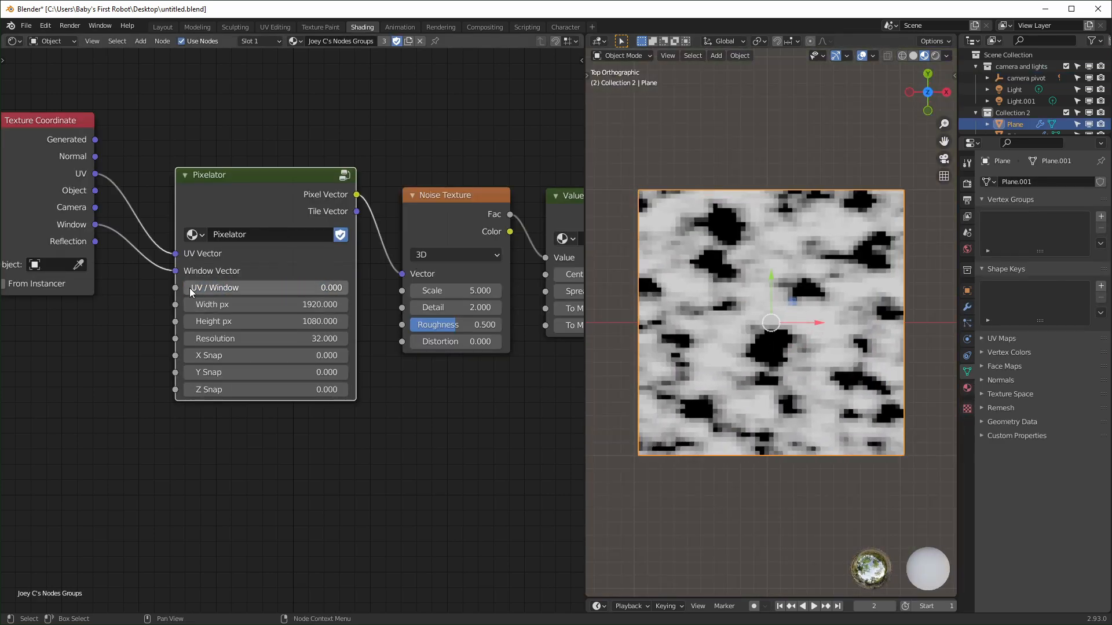
- Try a Pixelator Resolution of 95.5, and set it to 8
scroll(368, 362, "up", 2)
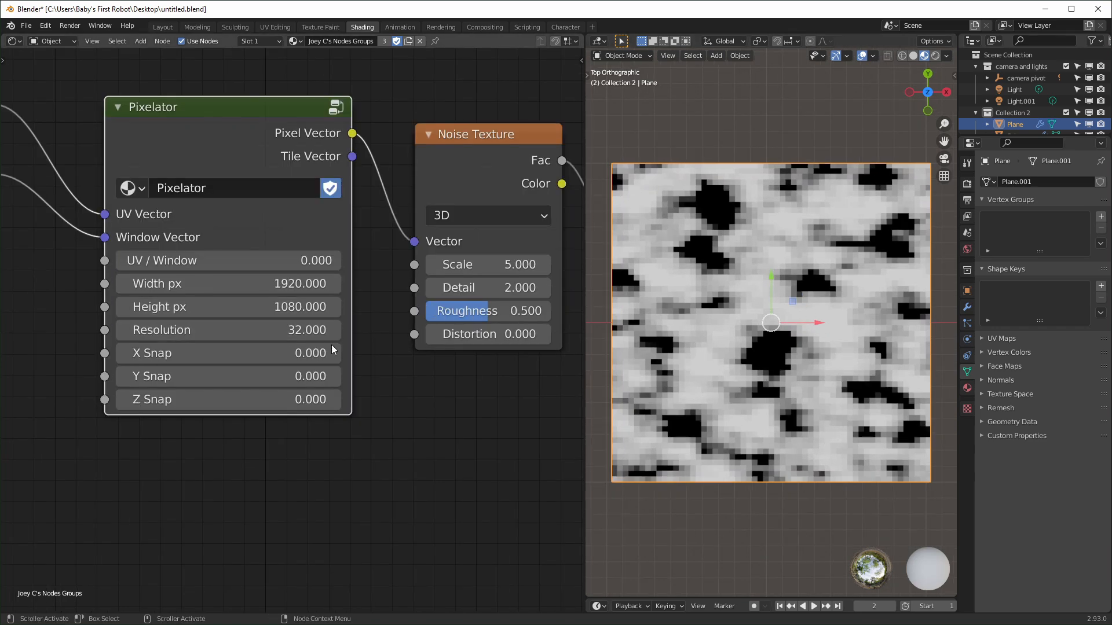
left_click_drag(266, 330, 303, 336)
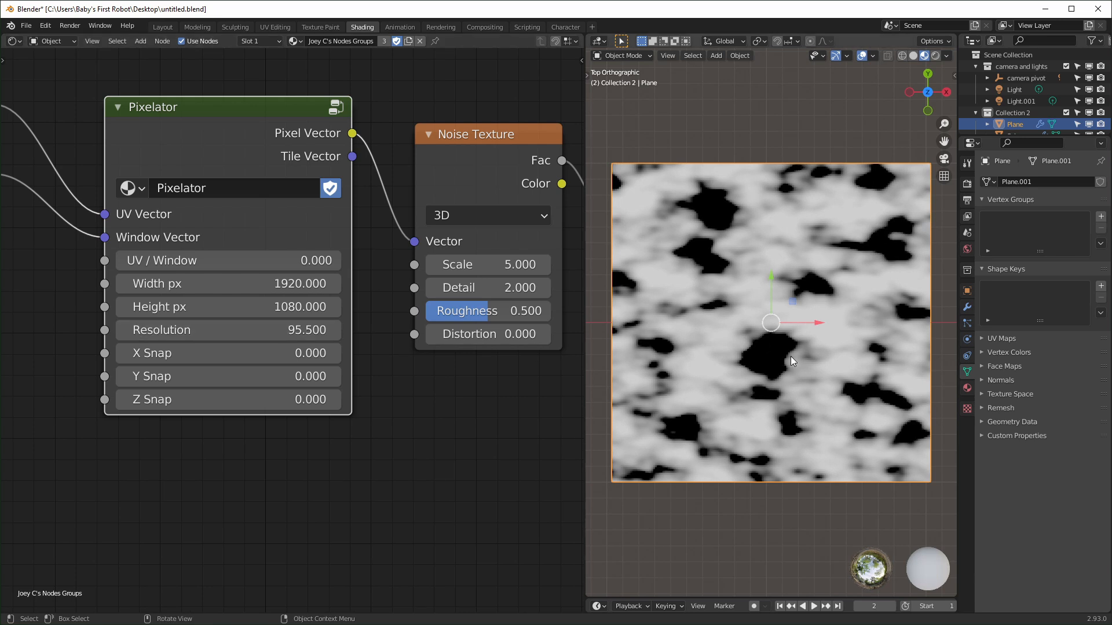
left_click(290, 339)
type("8")
key("Return")
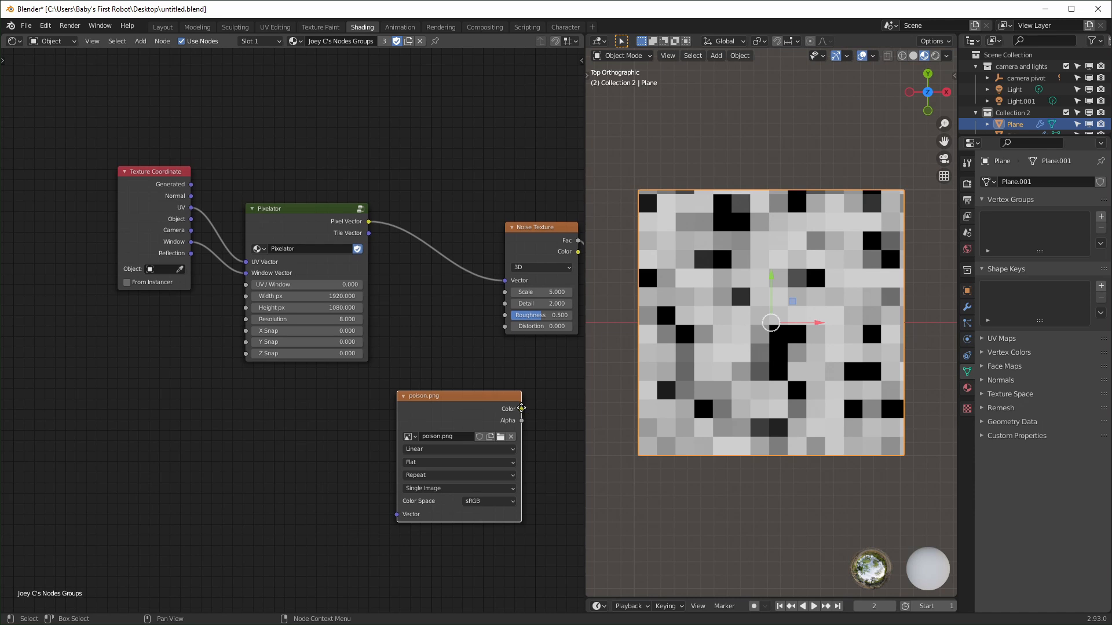
- Place the poison.png image node below the chain and detach the Noise Texture and Value Compressor, moving them aside
middle_click_drag(482, 398, 318, 415)
left_click_drag(317, 415, 351, 388)
scroll(352, 388, "up", 2)
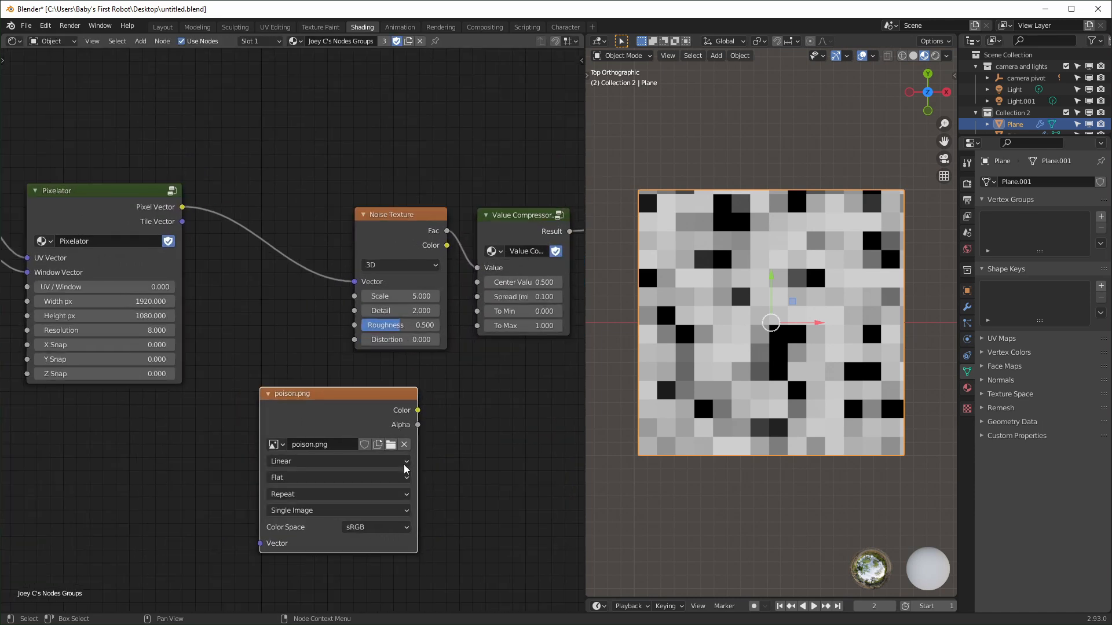
middle_click_drag(205, 394, 219, 368)
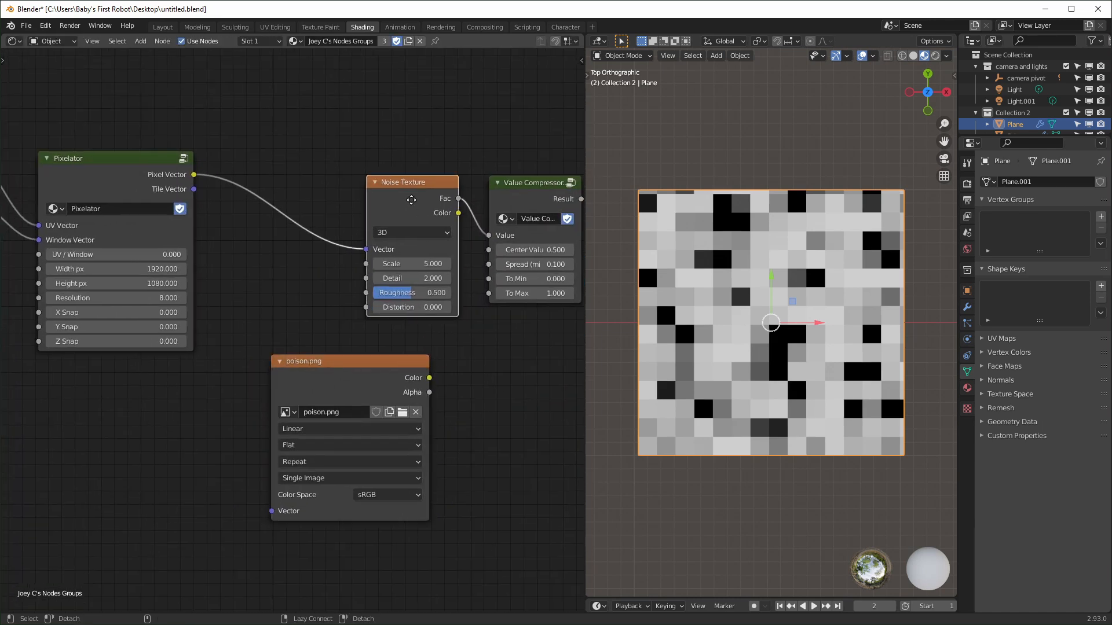
left_click_drag(421, 188, 175, 450, "alt")
left_click_drag(537, 189, 66, 458)
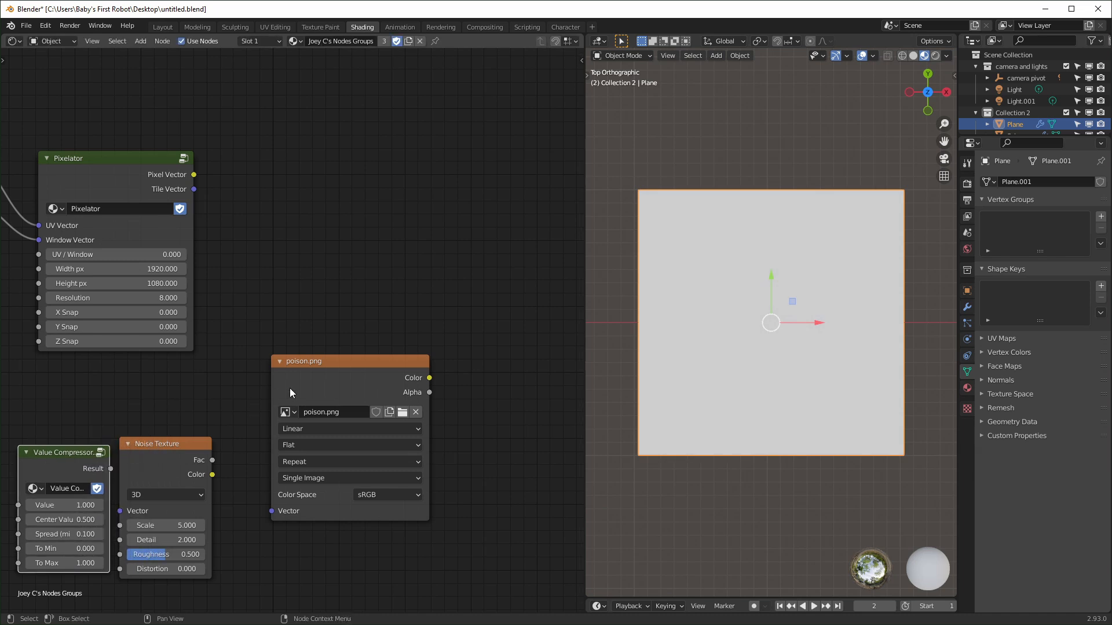
- Move the poison.png image node beside the Pixelator and wire Pixel Vector into its Vector input
left_click_drag(290, 389, 324, 176)
left_click_drag(194, 174, 318, 301)
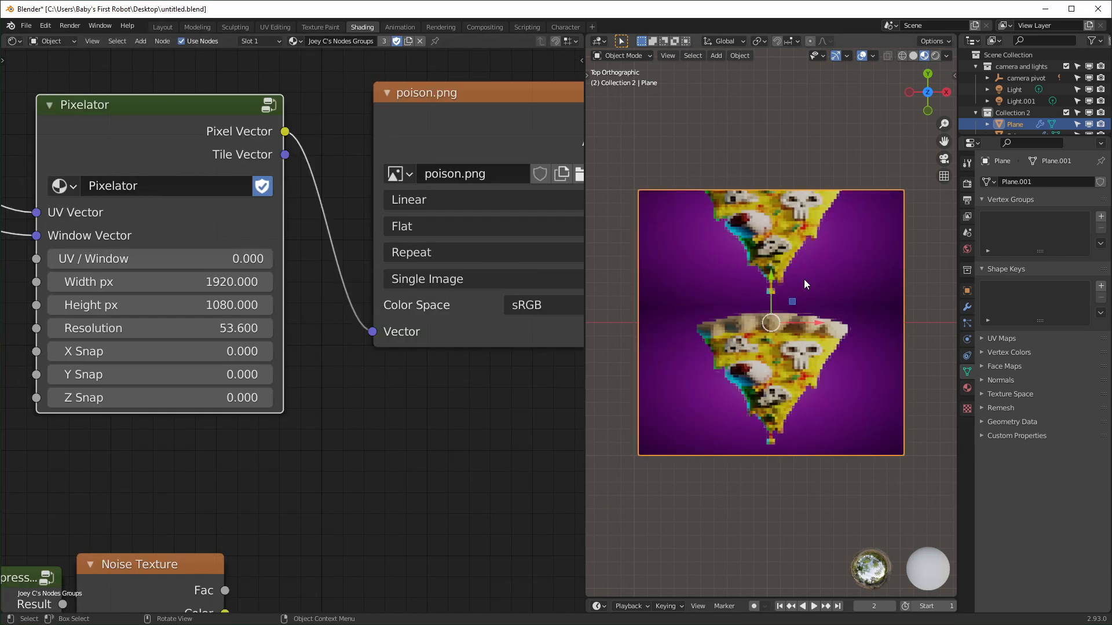
- Set both the Width px and Height px of the Pixelator to 1080
middle_click_drag(150, 282, 197, 288)
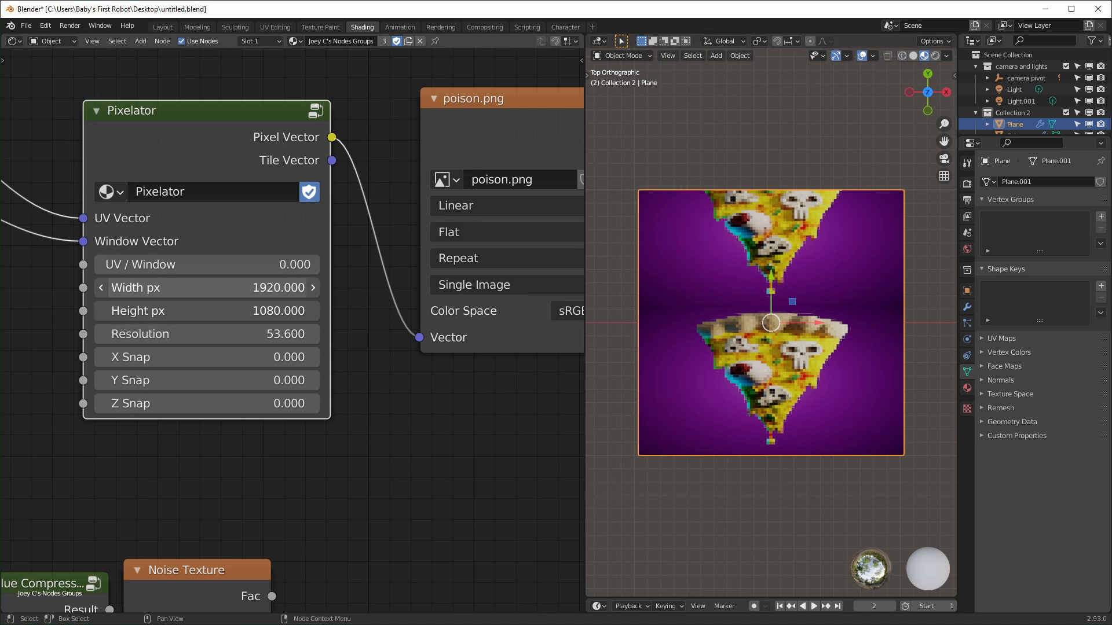
left_click_drag(254, 287, 253, 311)
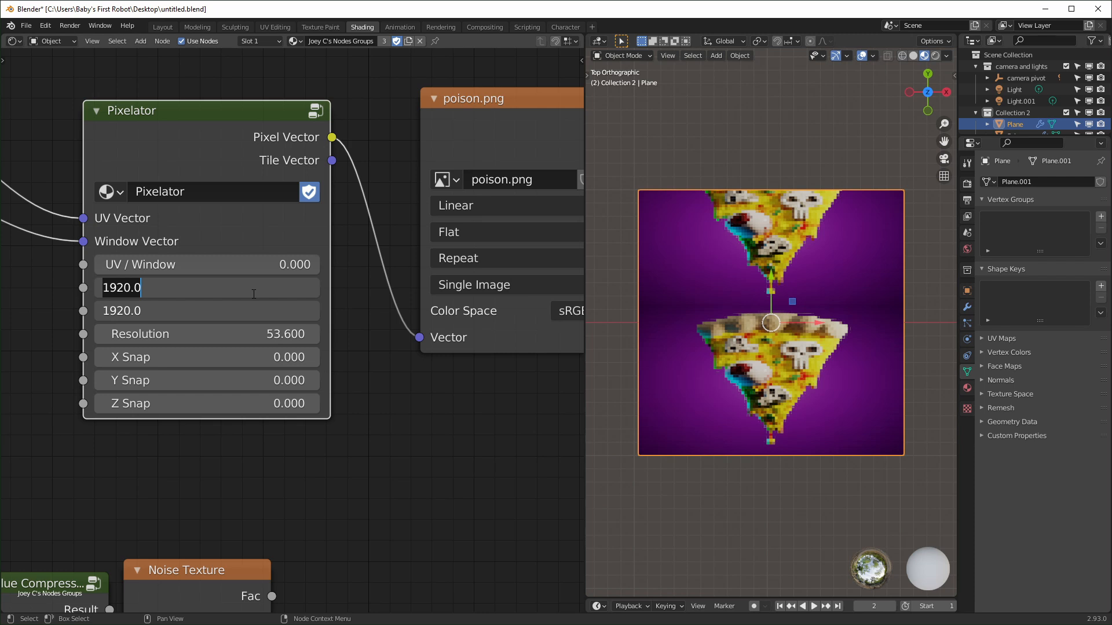
type("1080")
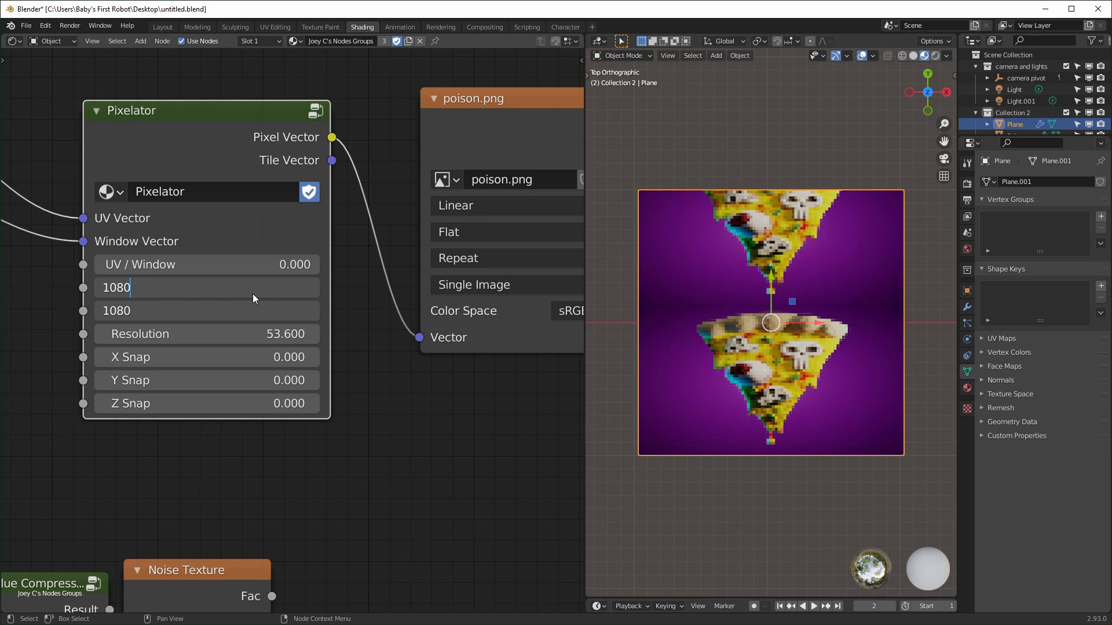
key("Return")
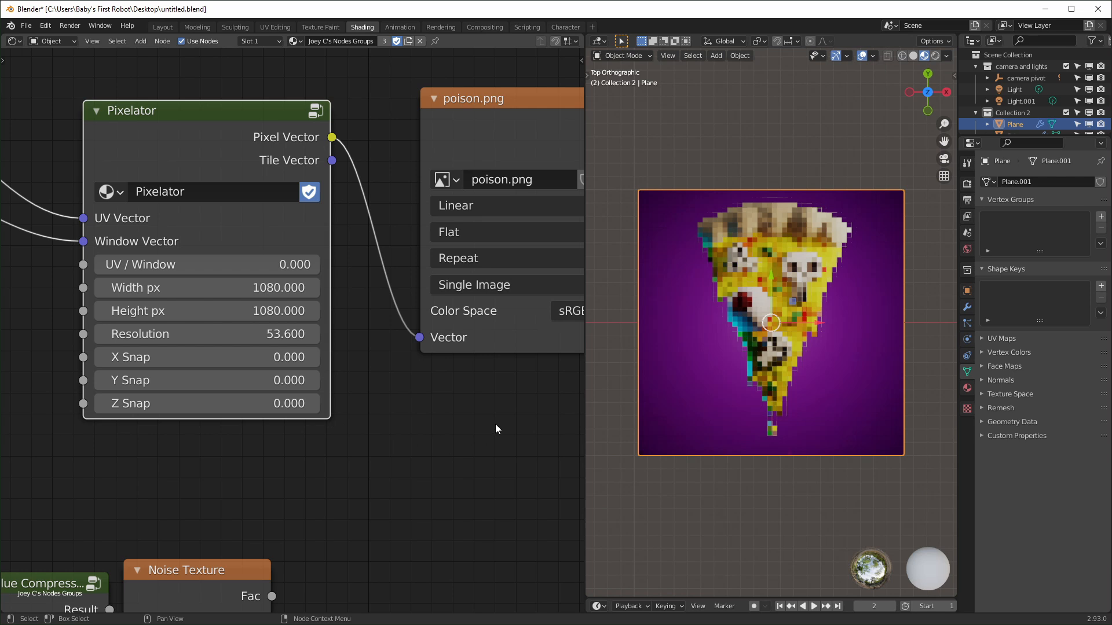
- Inspect the pixelated pizza up close and set the poison.png image's interpolation to Closest
scroll(821, 339, "up", 8)
scroll(747, 321, "down", 2)
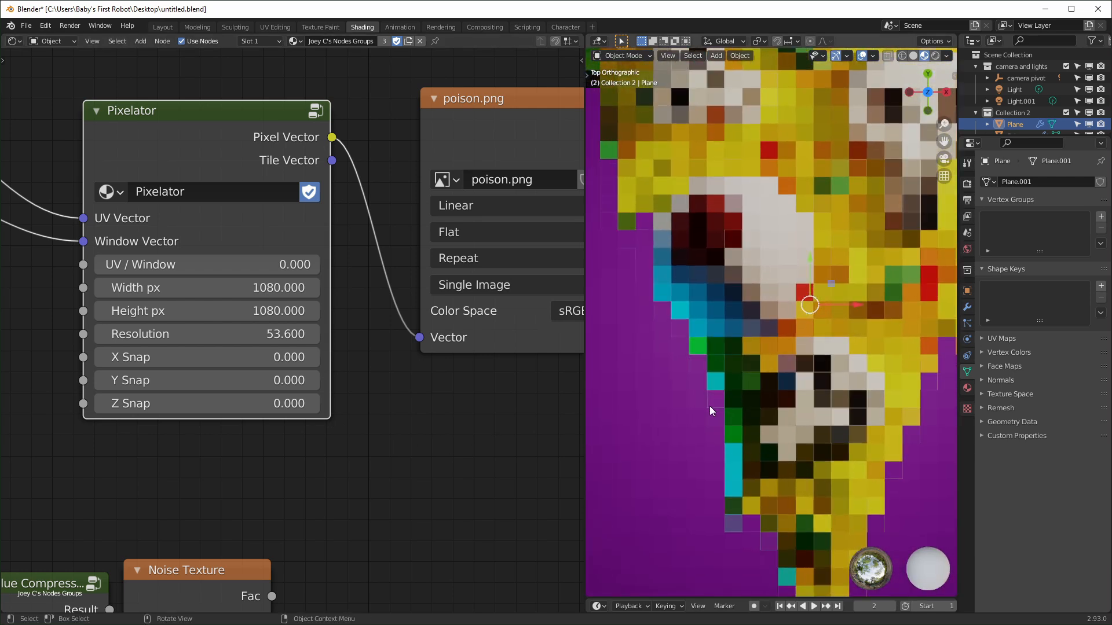
middle_click_drag(480, 431, 373, 440)
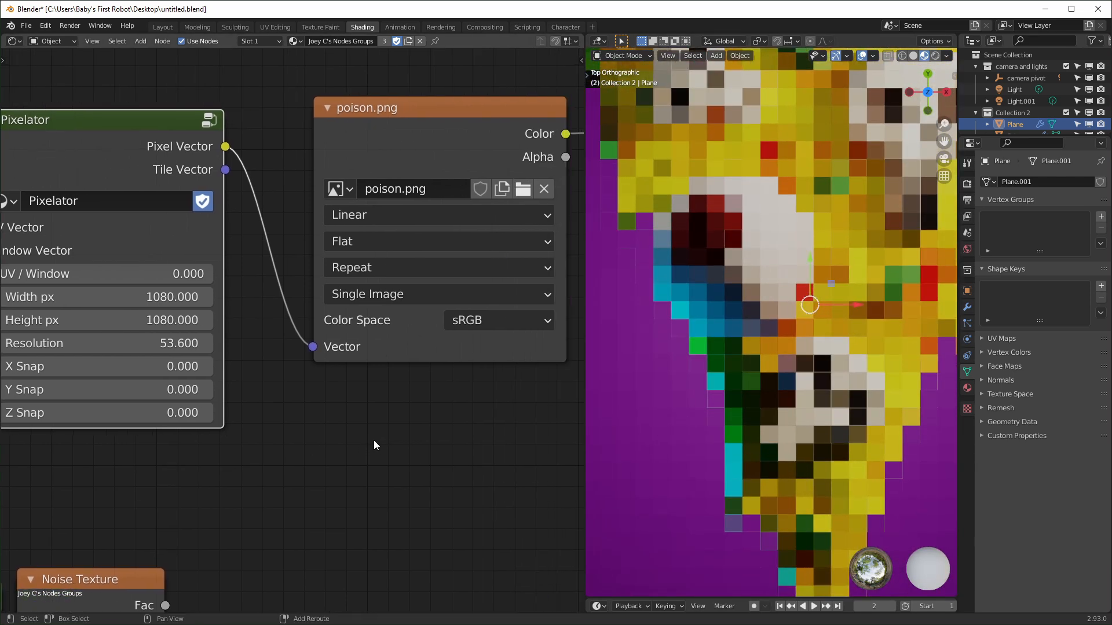
left_click(385, 216)
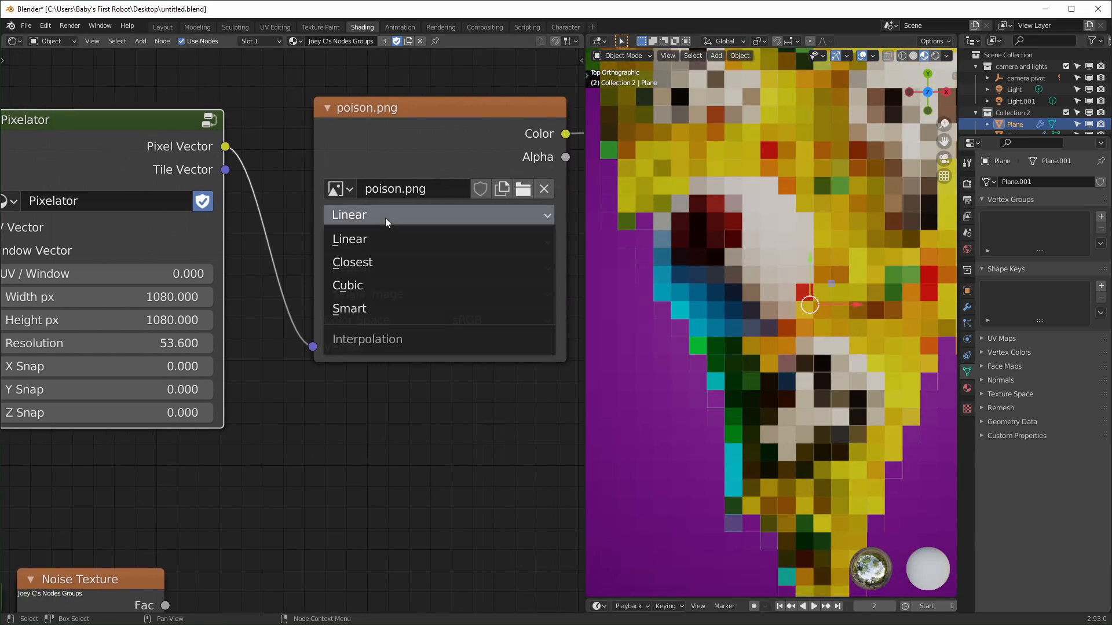
left_click(411, 263)
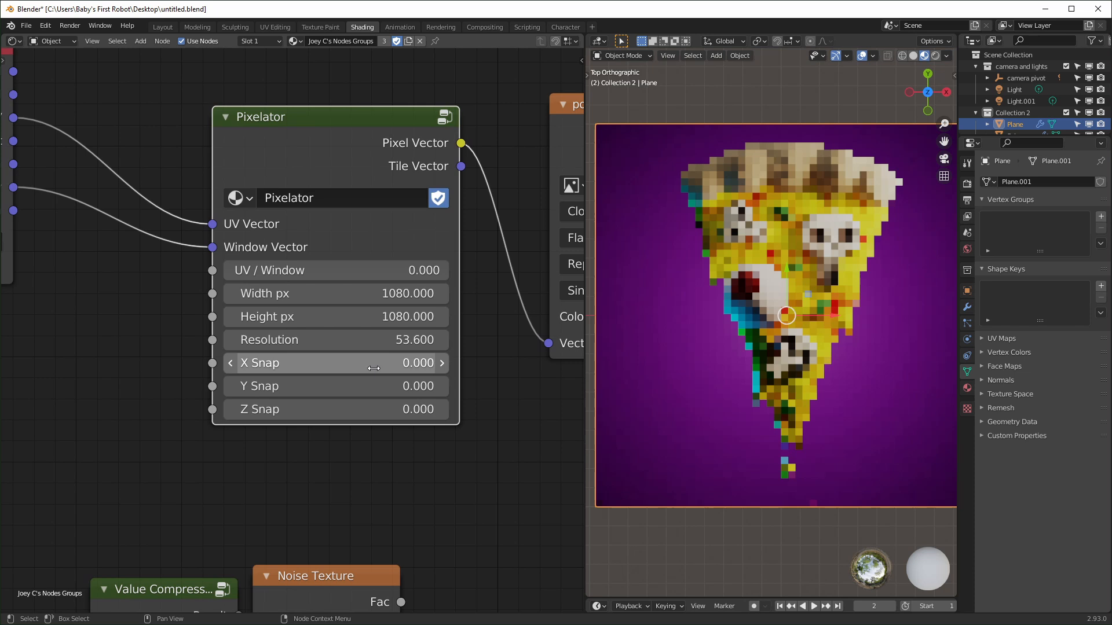
- Try an X Snap of 0.110 on the Pixelator and undo it
mouse_move(353, 363)
left_mouse_down()
mouse_move(382, 363)
mouse_move(348, 363)
left_mouse_up()
left_click_drag(347, 363, 412, 363)
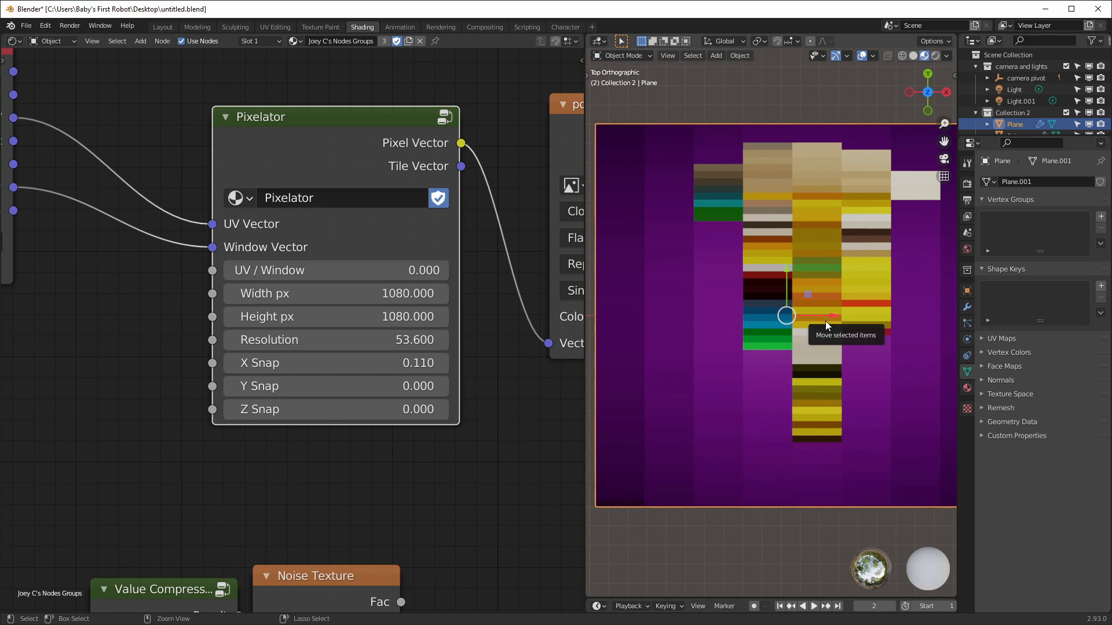
key("ctrl+z")
- Move the Texture Coordinate node farther from the Pixelator and wire the Noise Texture's Fac output into X Snap
scroll(328, 440, "down", 2)
middle_click_drag(329, 439, 360, 440)
scroll(360, 440, "down", 1)
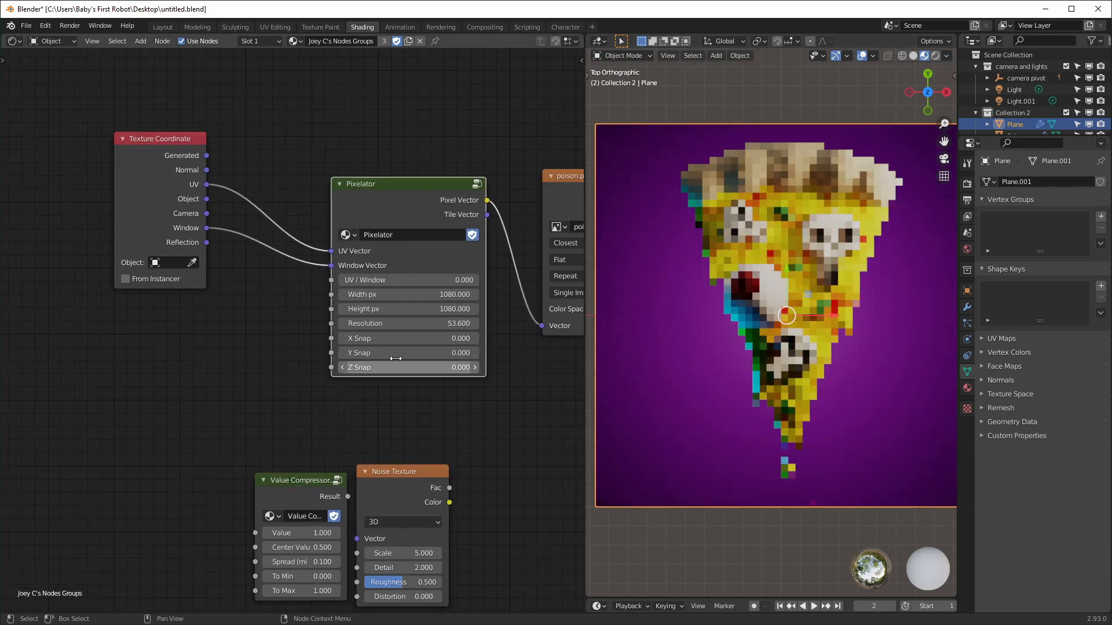
left_click_drag(163, 176, 82, 166)
left_click(169, 391)
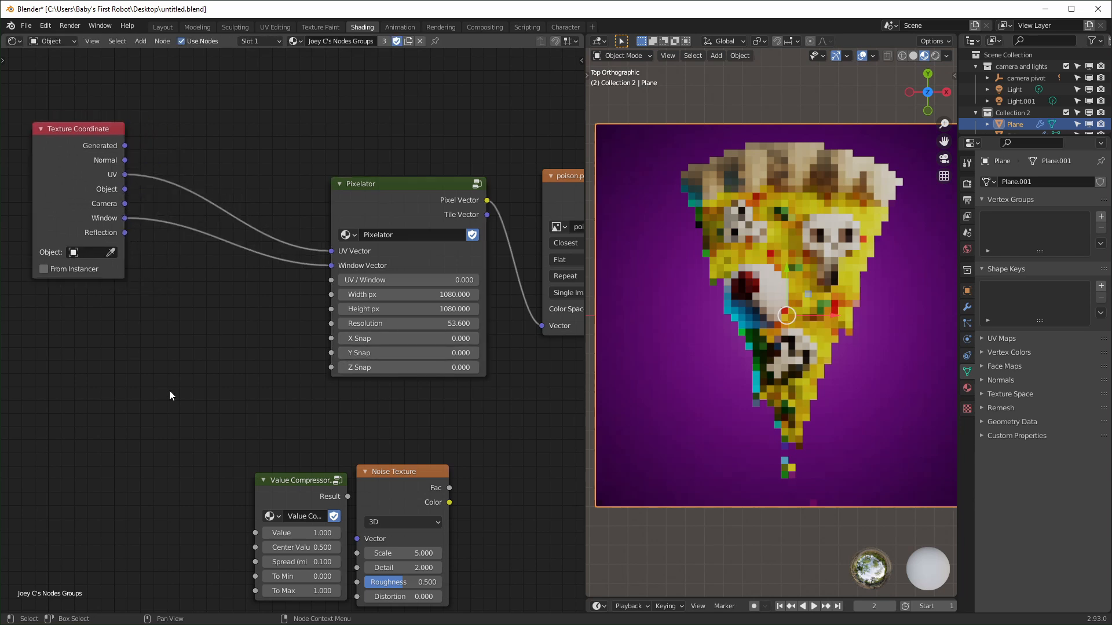
left_click_drag(451, 488, 360, 434)
left_click_drag(378, 471, 160, 315)
left_click_drag(231, 331, 259, 318)
left_click_drag(324, 337, 331, 338)
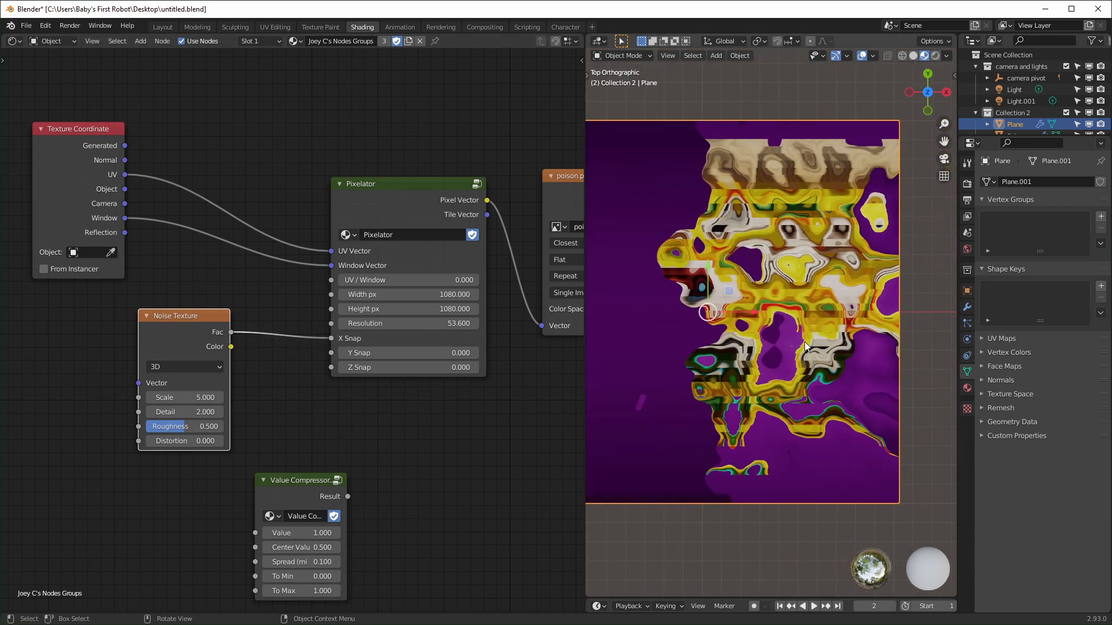
- Insert a Math node between the Noise Texture's Fac and the Pixelator's X Snap and set it to Multiply
middle_click_drag(716, 304, 747, 300, "shift")
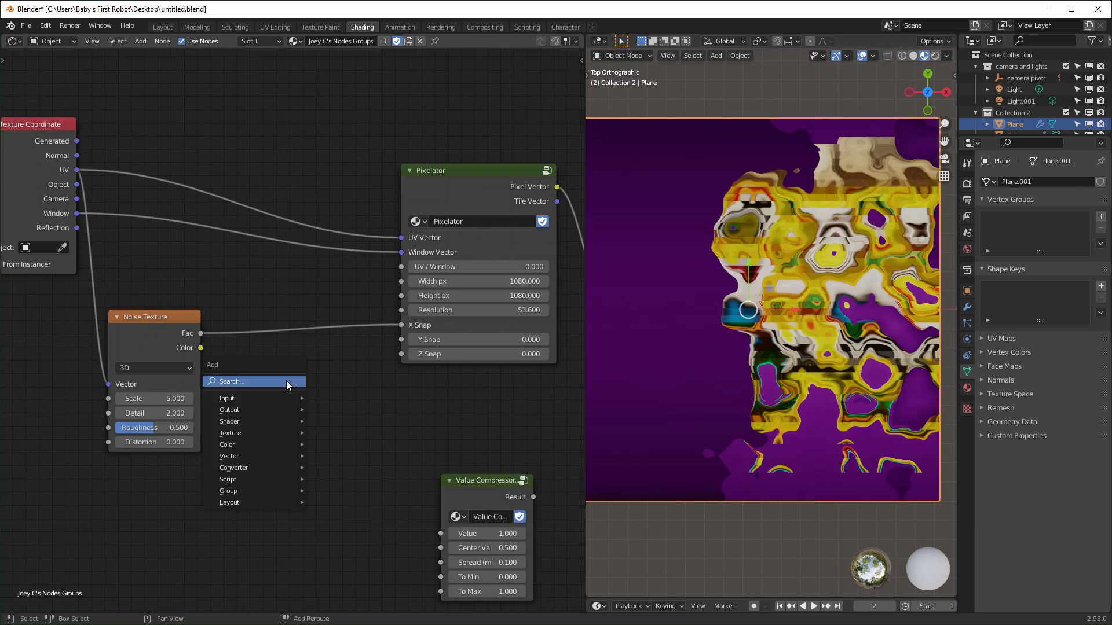
type("math")
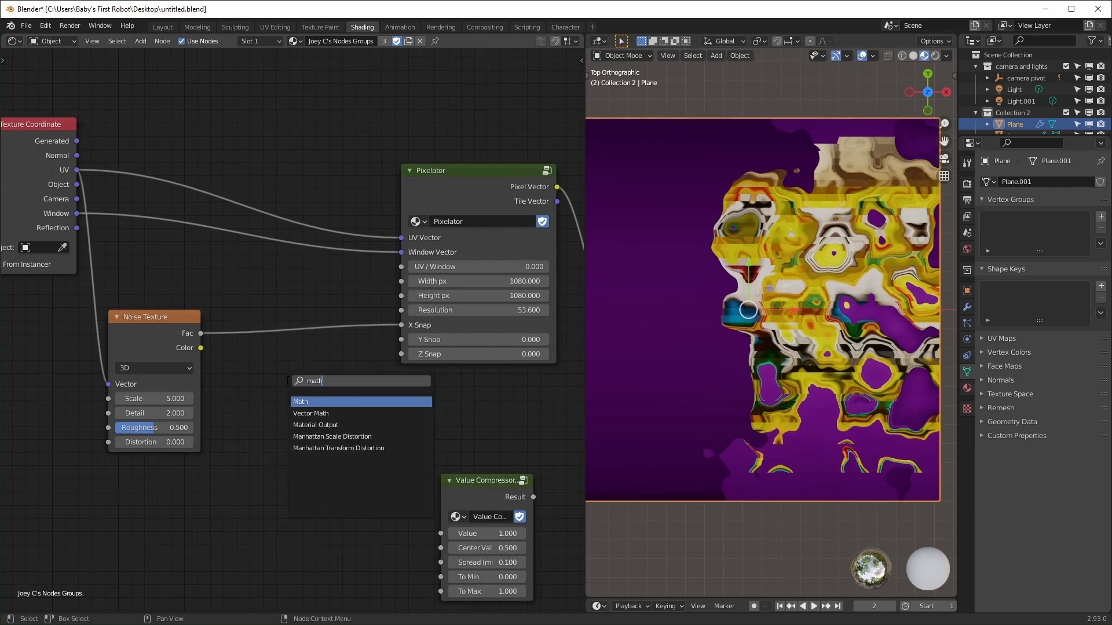
key("Return")
left_click(271, 349)
left_click(298, 349)
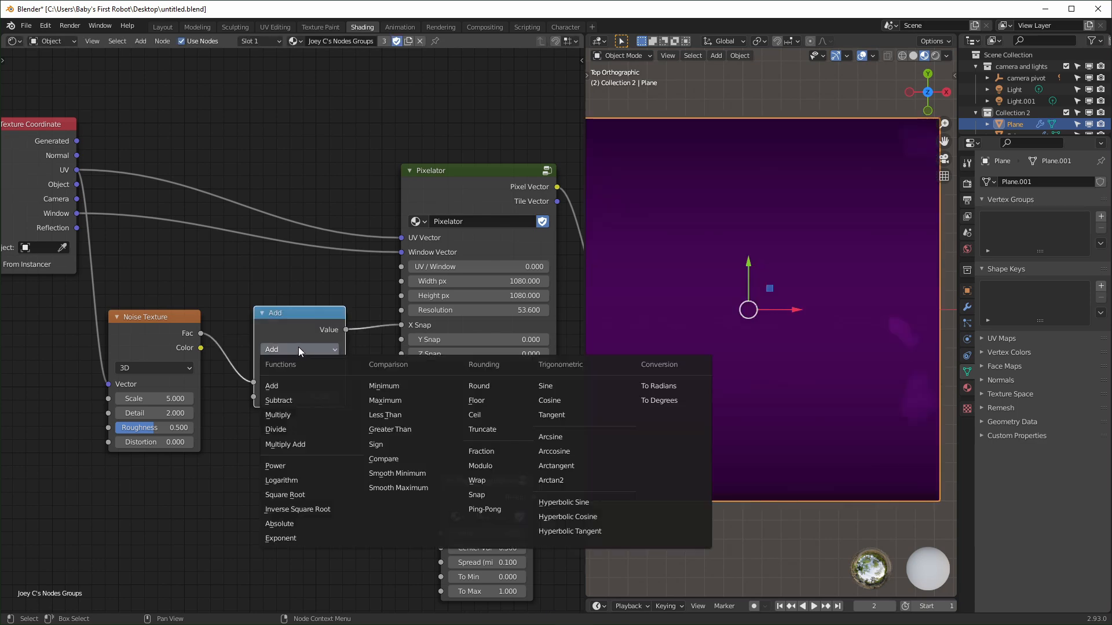
left_click(277, 414)
- Reset the Multiply node's second Value to 0, raise it to 0.020, and inspect the distorted pizza up close
scroll(301, 440, "up", 1)
left_click(323, 415)
key("Return")
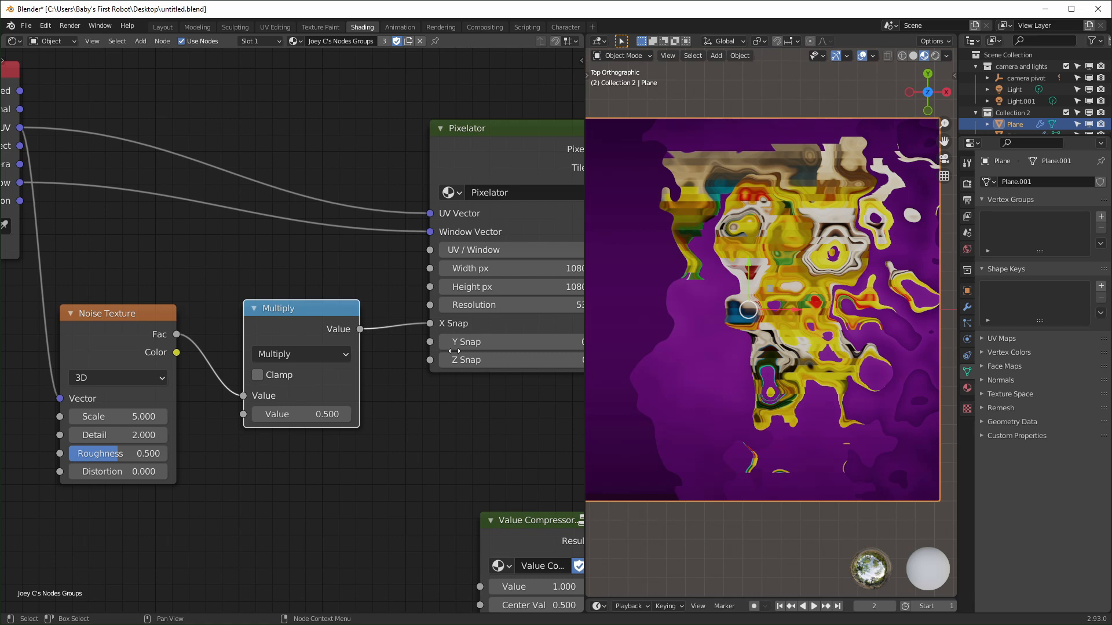
left_click(326, 415)
type("0")
key("Return")
left_click_drag(292, 414, 299, 415)
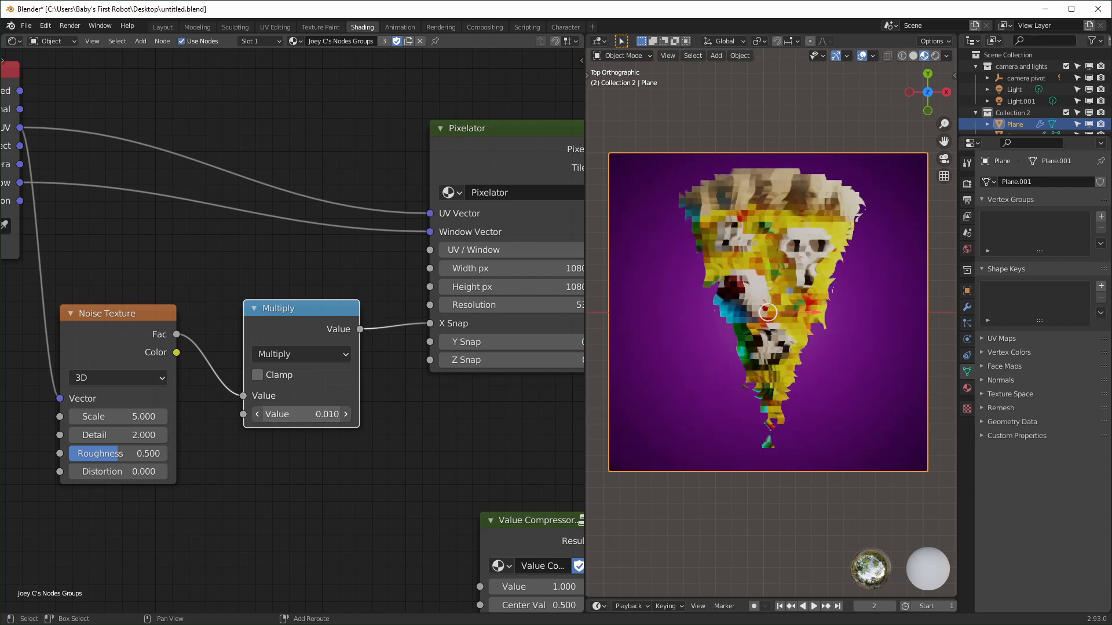
scroll(761, 404, "up", 2)
scroll(762, 404, "up", 4)
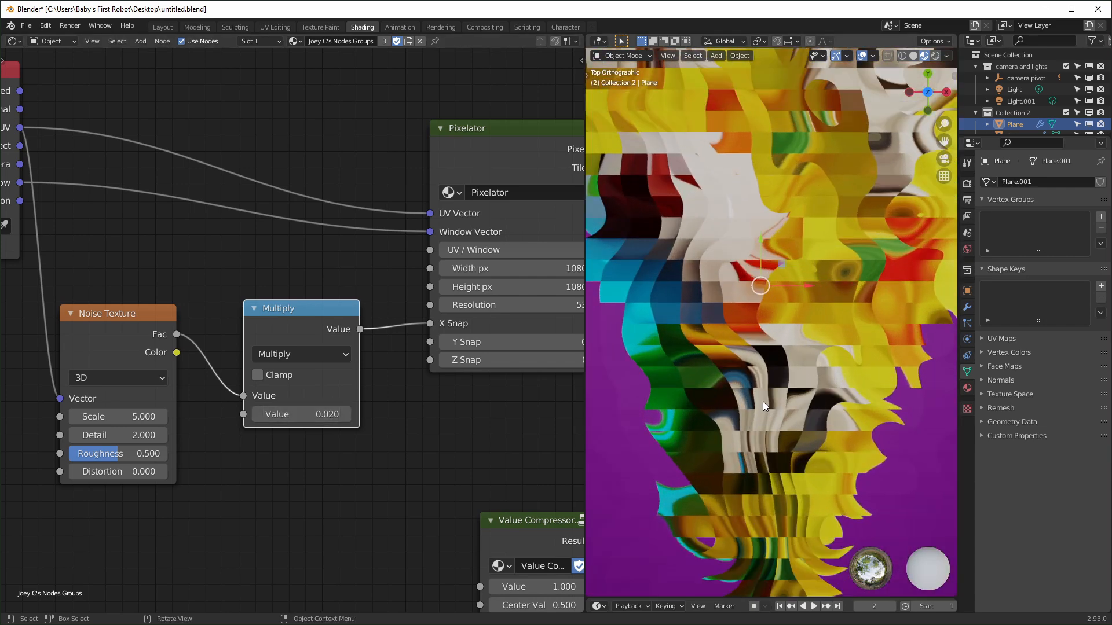
middle_click_drag(743, 359, 615, 356, "shift")
middle_click_drag(815, 383, 631, 341, "shift")
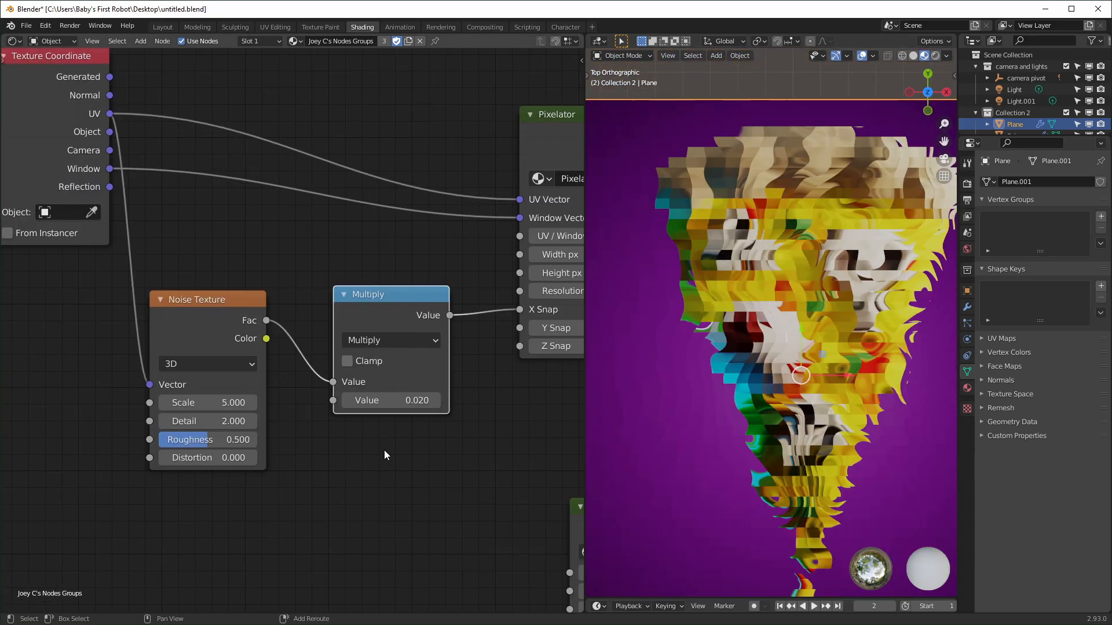
- Try a different Scale on the Noise Texture that drives the Pixelator's snap distortion
mouse_move(203, 403)
left_mouse_down()
mouse_move(292, 403)
mouse_move(213, 403)
left_mouse_up()
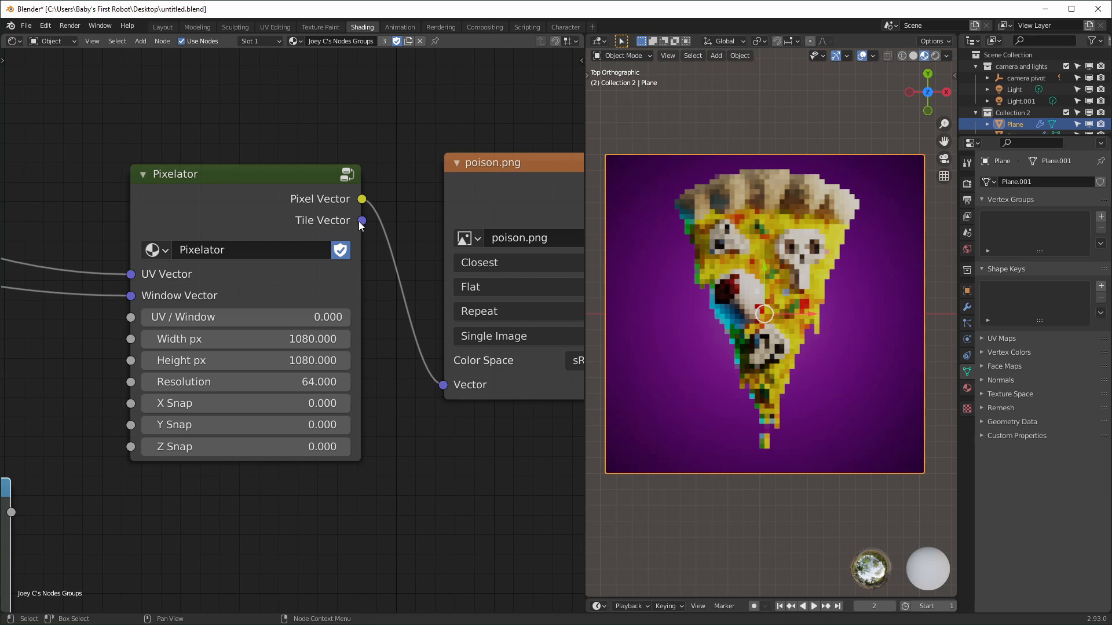
- Feed the Pixelator's Tile Vector into the poison.png texture's Vector and inspect the tiled pizzas up close
left_click_drag(362, 226, 443, 385)
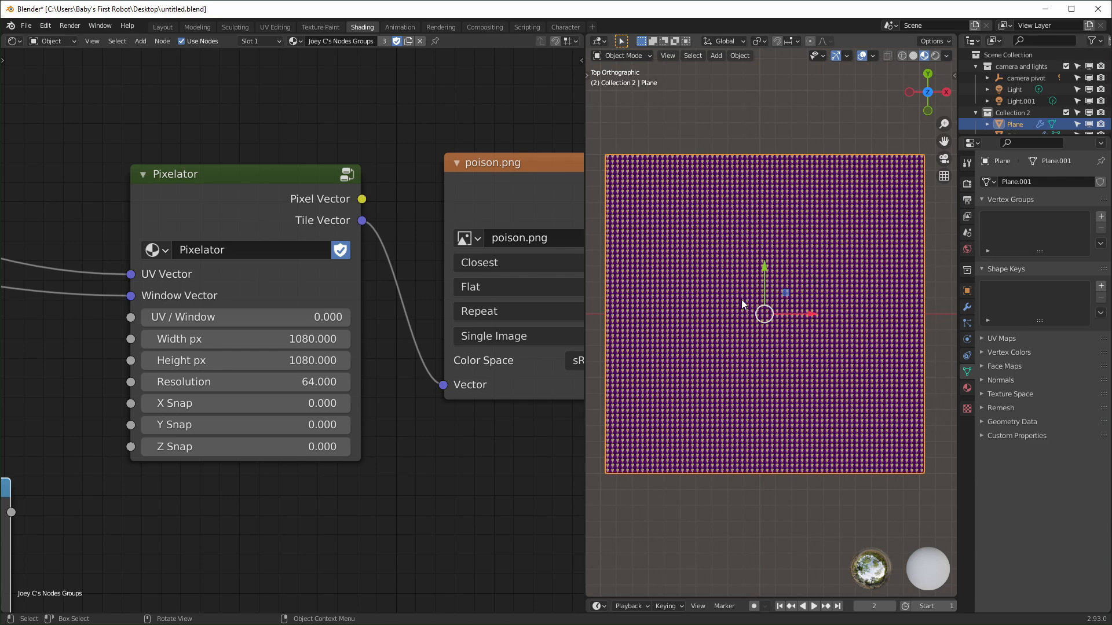
scroll(769, 329, "up", 15)
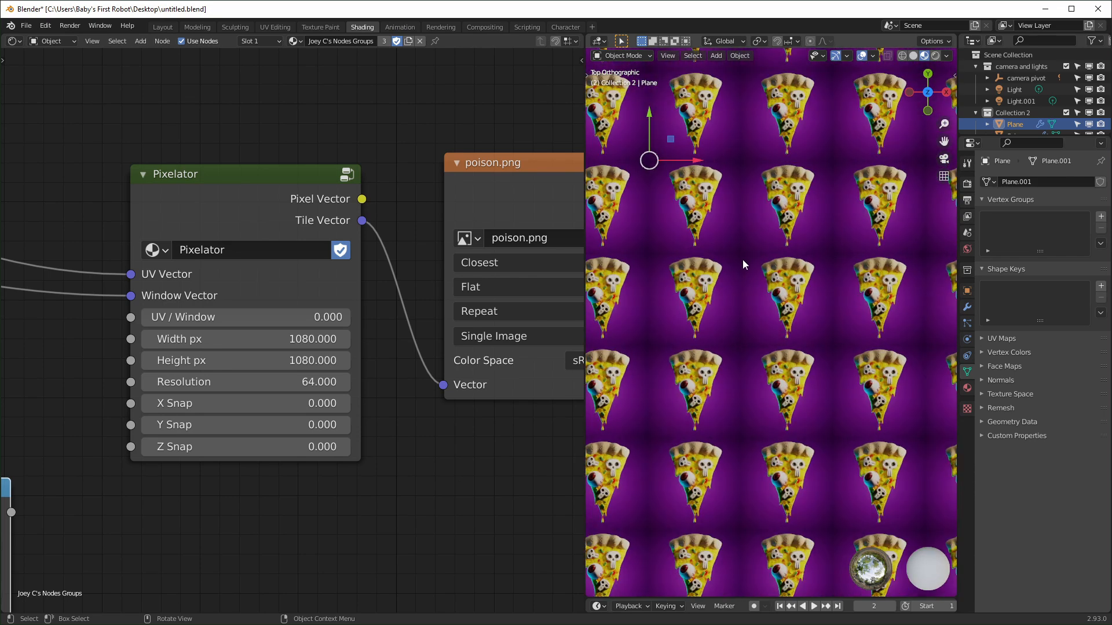
middle_click_drag(822, 307, 788, 334, "shift")
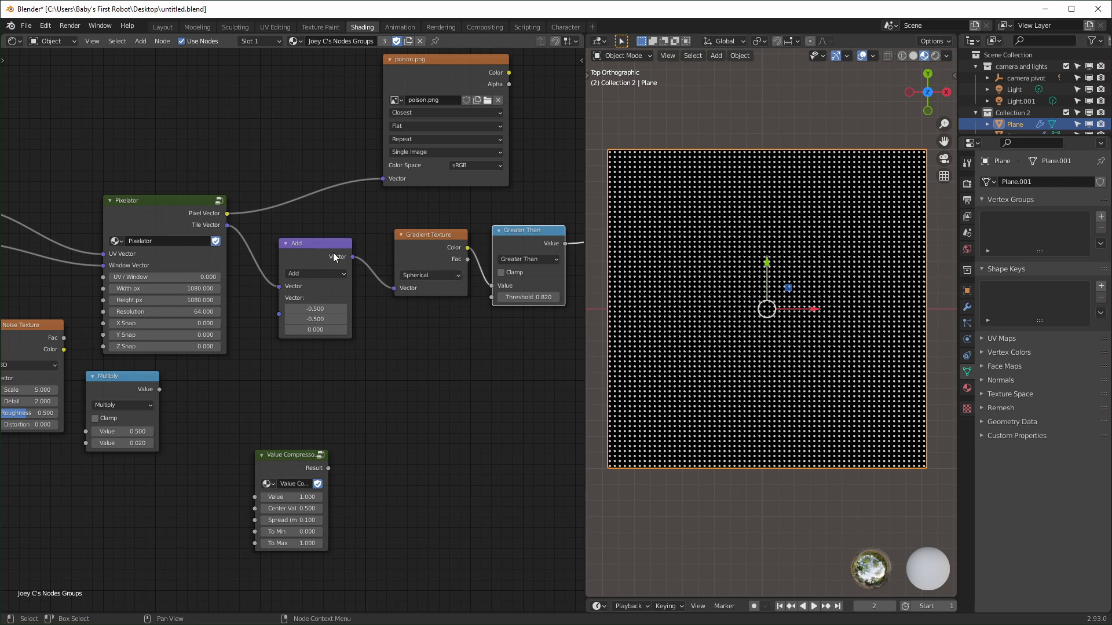
- Shift the vector Add node slightly toward the Gradient Texture and inspect the Greater Than dot pattern up close
left_click_drag(333, 252, 341, 252)
scroll(781, 264, "up", 8)
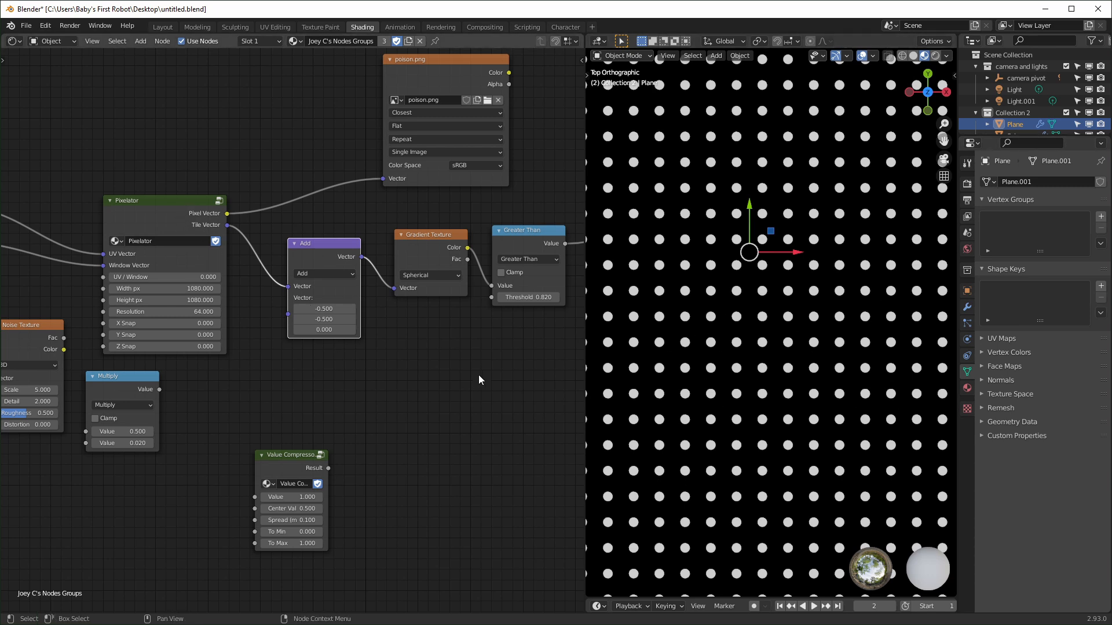
scroll(399, 384, "down", 2)
scroll(396, 383, "up", 1)
- Try the Noise Texture, driven by the Tile Vector, in place of the Gradient Texture feeding Greater Than, and inspect the tiled pattern
left_click_drag(40, 346, 470, 423)
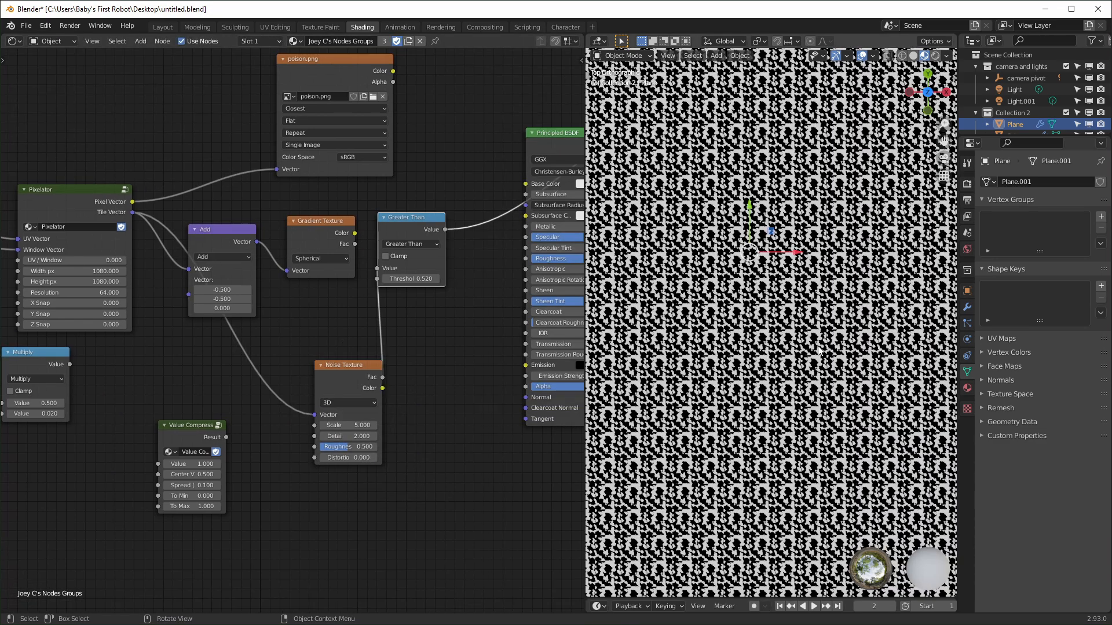
scroll(801, 347, "up", 5)
middle_click_drag(801, 346, 833, 372, "shift")
scroll(834, 373, "down", 3)
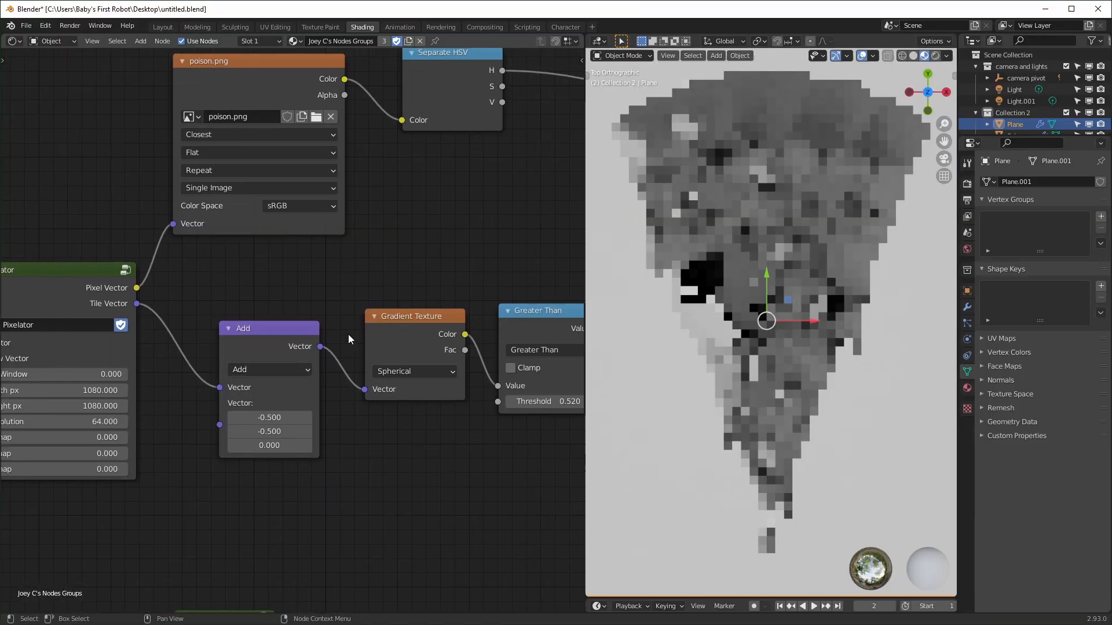
- Preview the Greater Than node on the plane and raise its Threshold to 0.690
scroll(348, 335, "down", 3)
middle_click_drag(365, 320, 346, 357)
scroll(314, 340, "up", 1)
scroll(314, 340, "up", 1)
left_click(486, 338, "ctrl+shift")
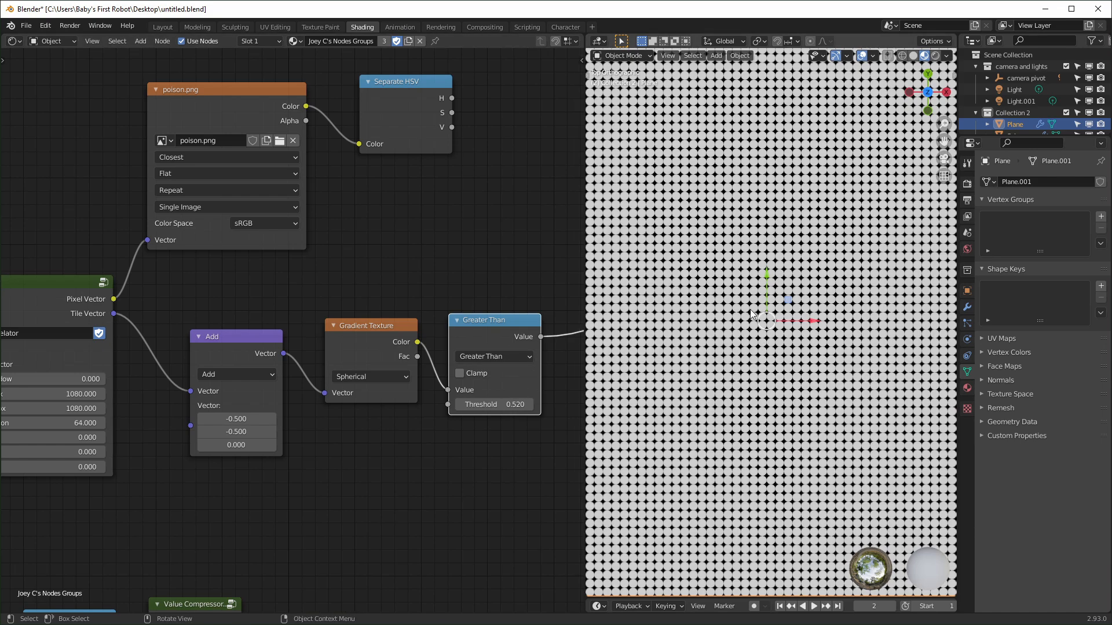
left_click_drag(508, 404, 544, 403)
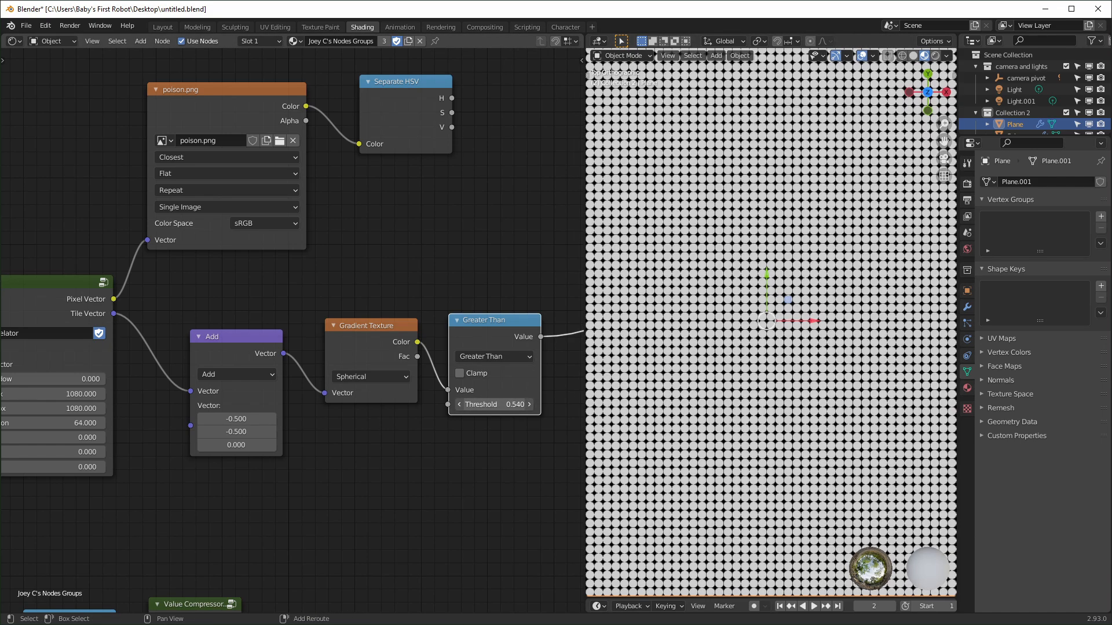
- Cycle the preview through the Separate HSV outputs to the V channel of the pixelated image
middle_click_drag(443, 301, 424, 351)
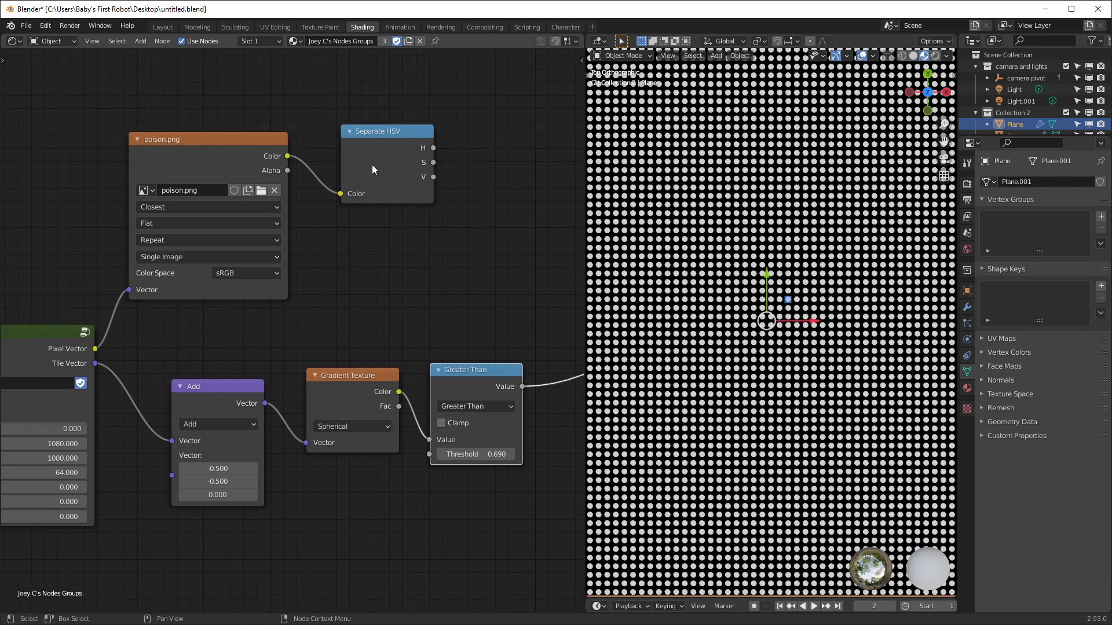
left_click(407, 154, "ctrl+shift")
left_click(406, 155, "ctrl+shift")
left_click(398, 168, "ctrl+shift")
left_click_drag(402, 145, 383, 158)
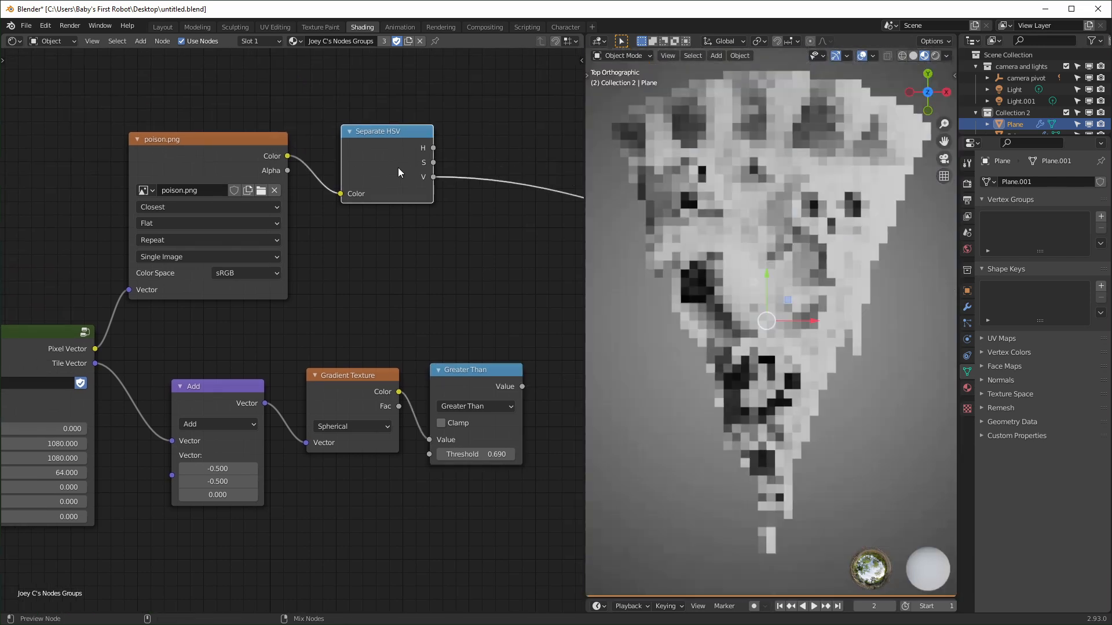
- Connect the Separate HSV node's V output to the Greater Than Threshold, then preview and inspect the halftone pizza
middle_click_drag(387, 222, 275, 192)
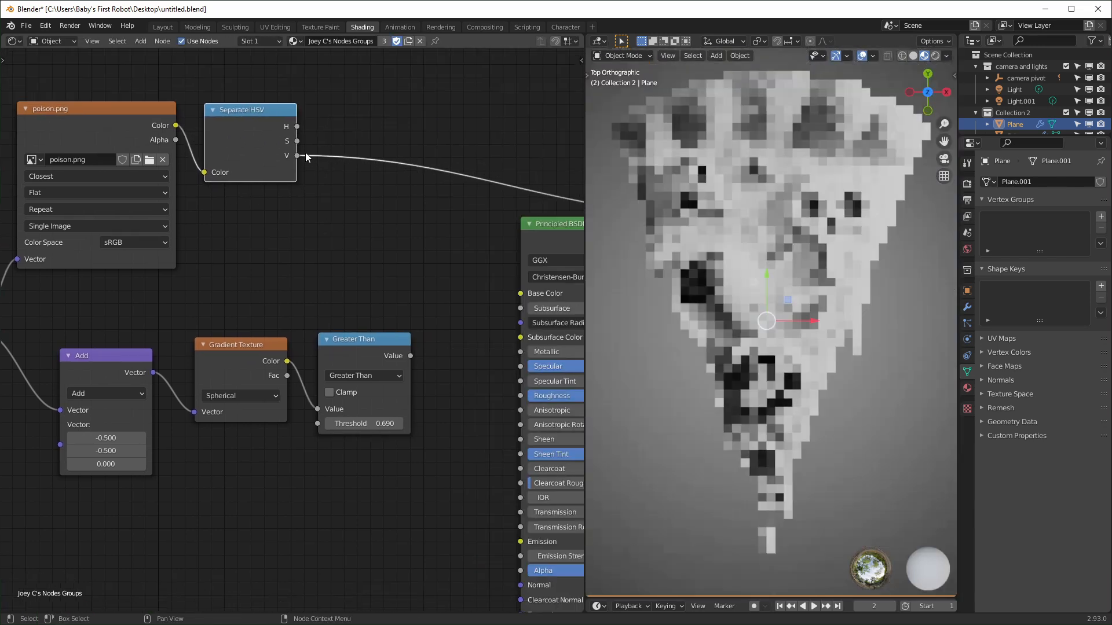
left_click_drag(314, 422, 318, 423)
left_click(391, 353, "ctrl+shift")
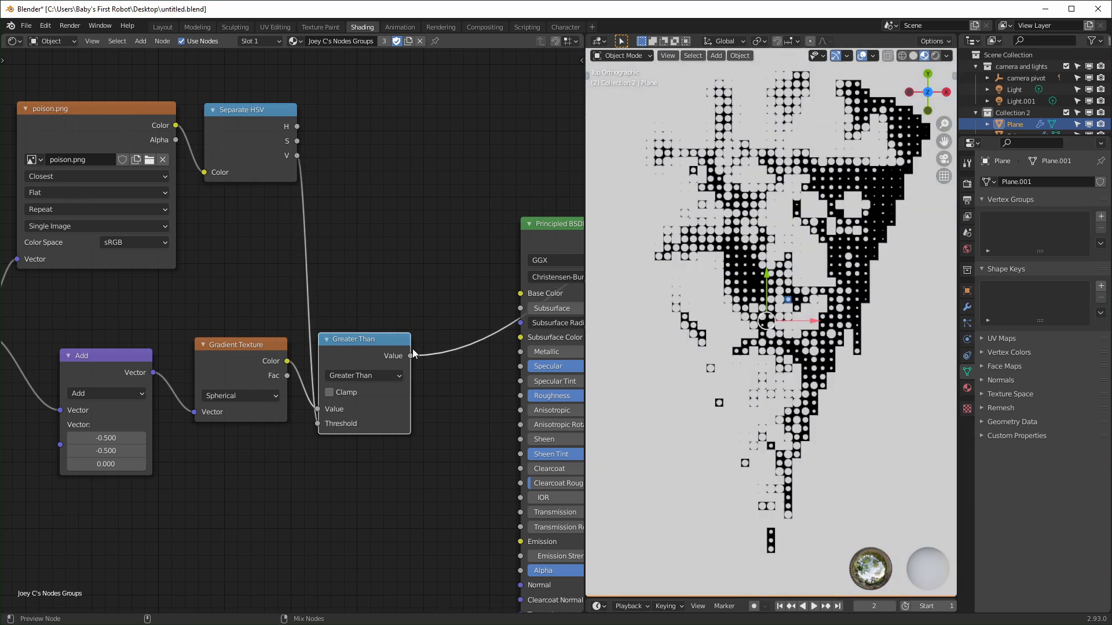
scroll(760, 351, "down", 3)
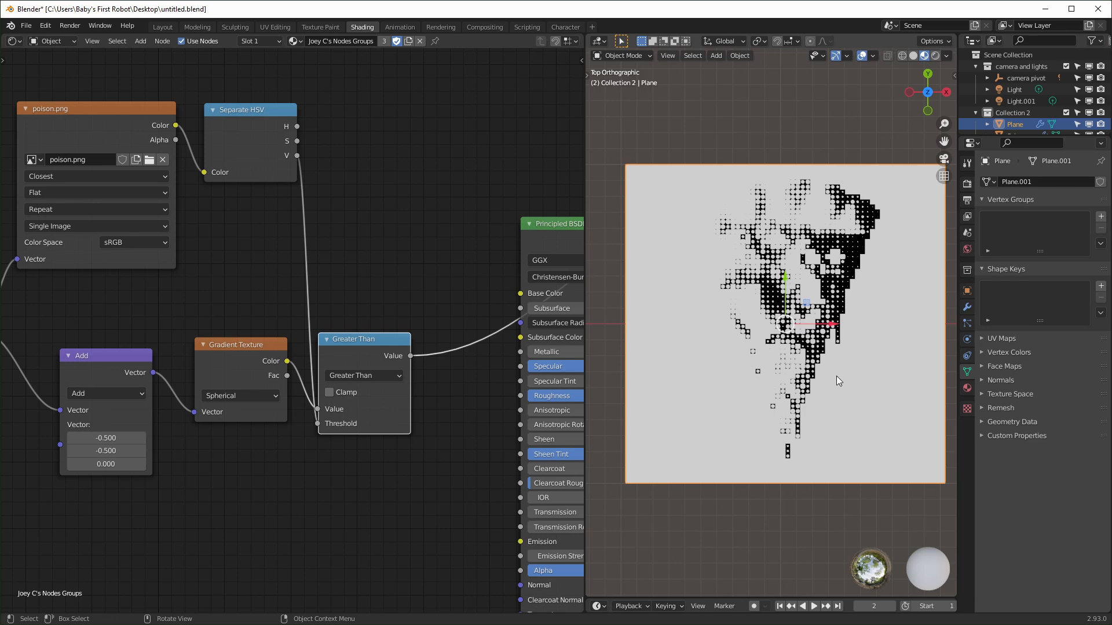
scroll(818, 363, "up", 2)
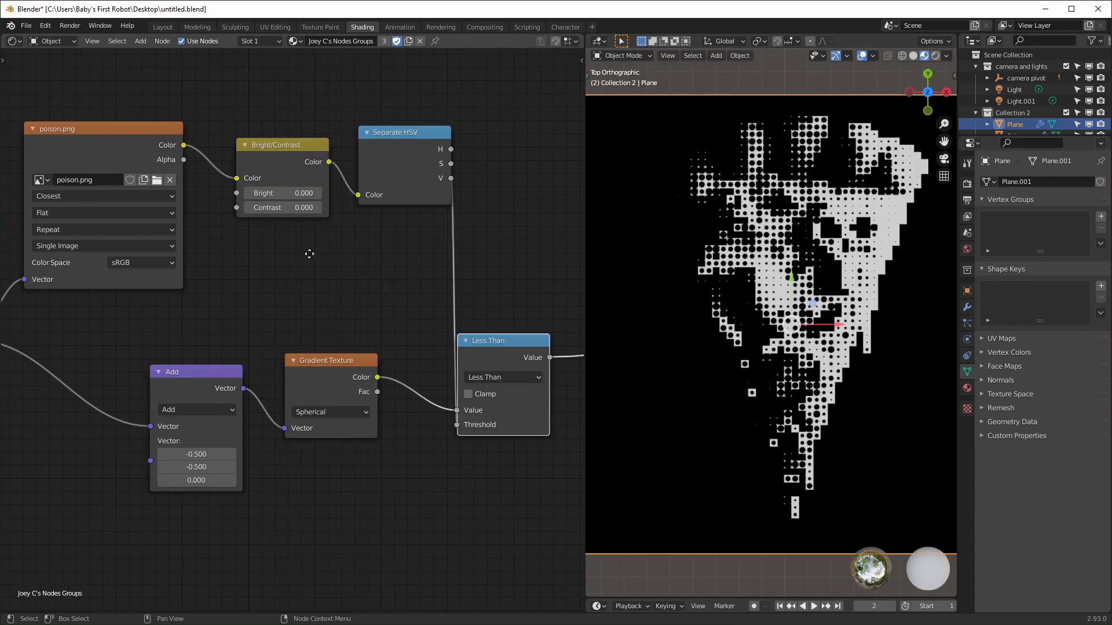
- Set the Bright/Contrast node to Bright 0.450 and Contrast -0.050, then review the whole halftone node setup
left_click_drag(297, 207, 322, 188)
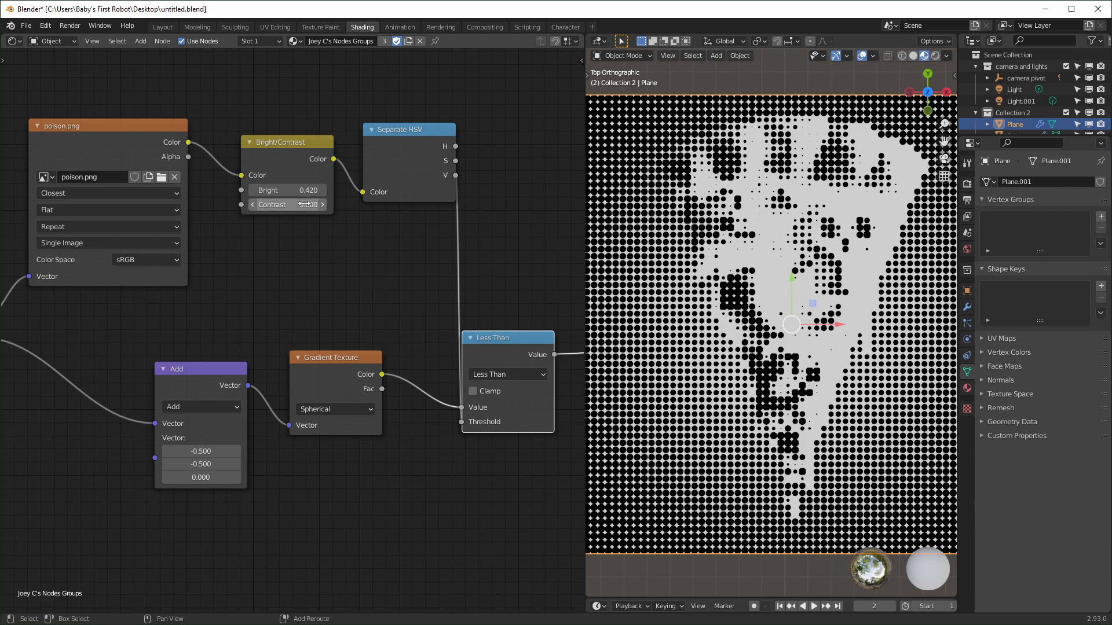
left_click_drag(323, 188, 324, 188)
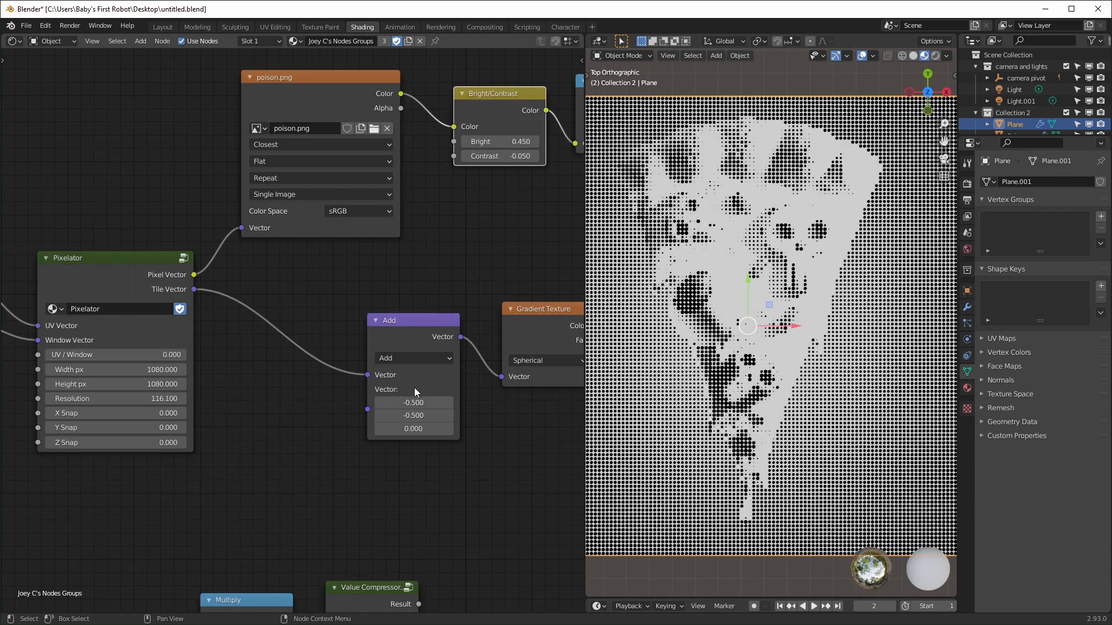
scroll(415, 388, "down", 1)
middle_click_drag(415, 387, 294, 356)
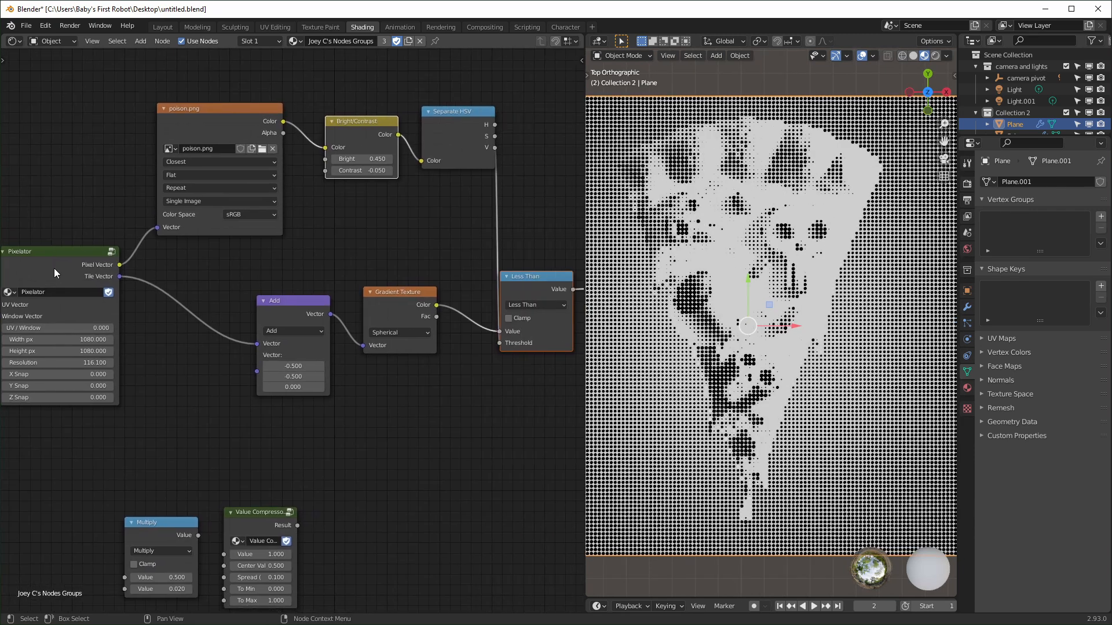
scroll(189, 285, "down", 1)
middle_click_drag(188, 285, 154, 301)
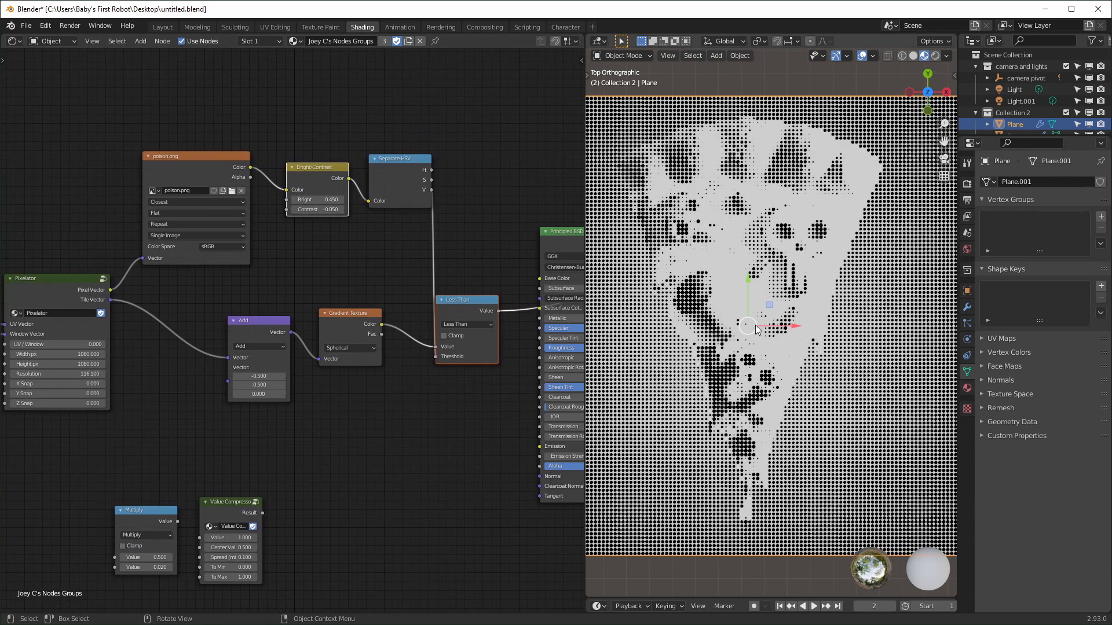
middle_click_drag(481, 377, 615, 375)
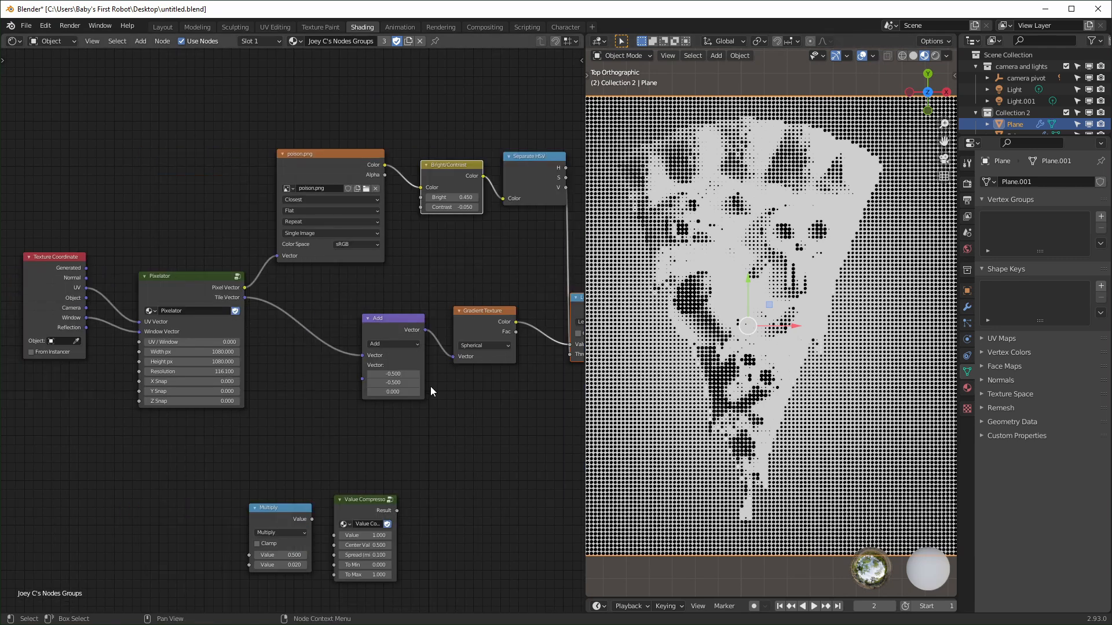